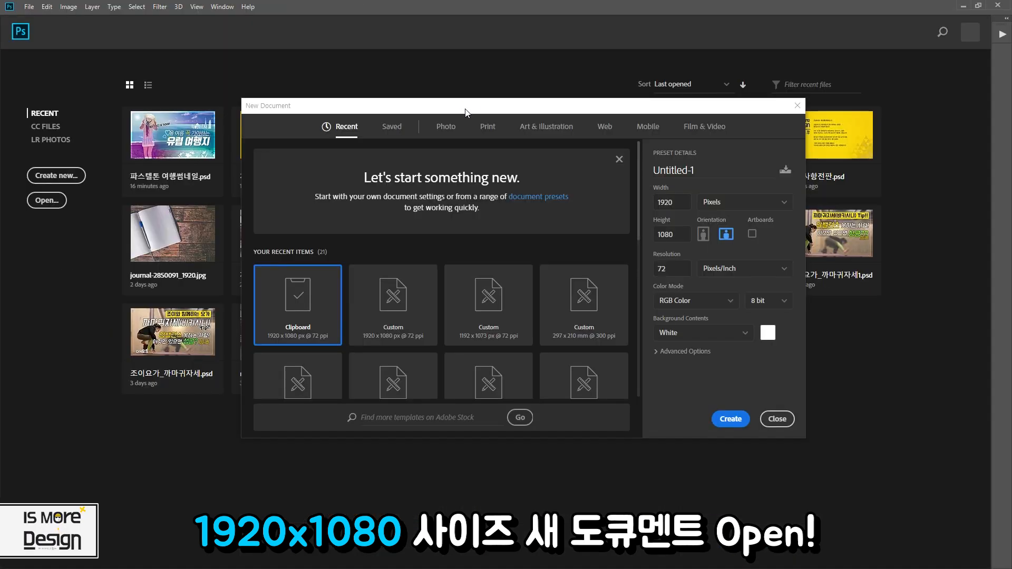
- Create a new 1920 x 1080 pixel document at 72 pixels/inch in RGB Color with a white background
drag(465, 112, 460, 76)
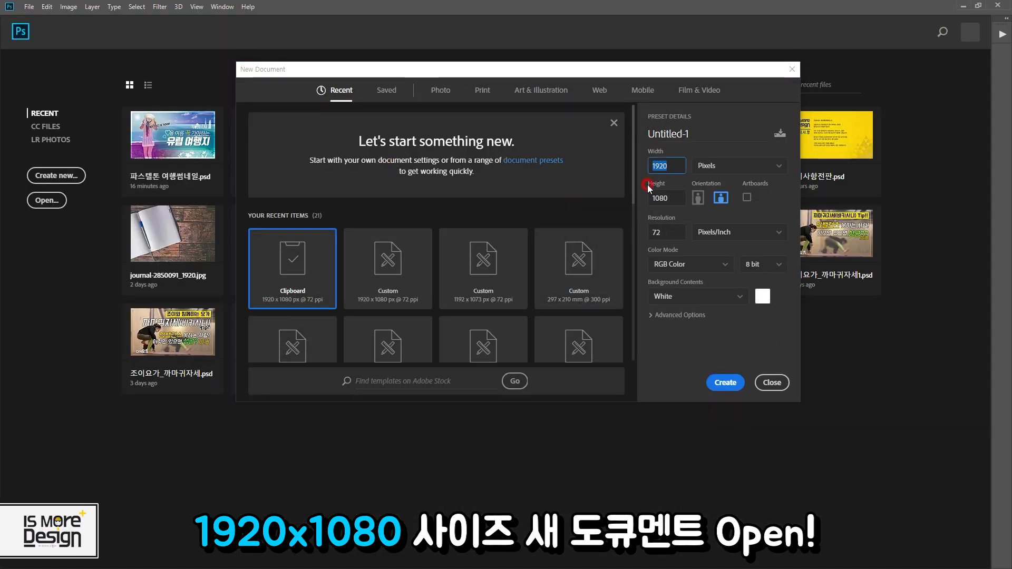
click(727, 383)
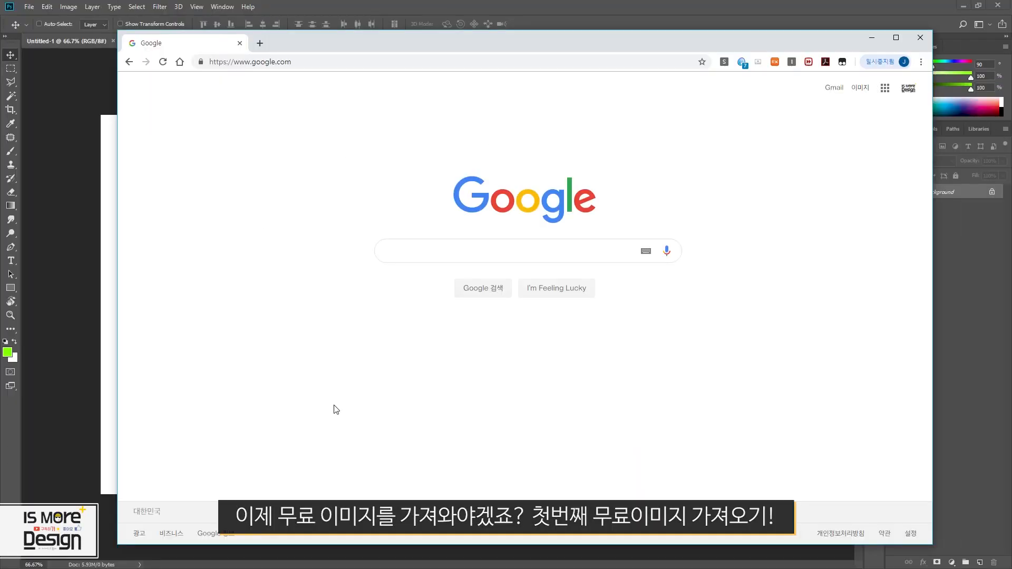
- Switch to the browser, search Google for "travel" and show the image results
click(415, 256)
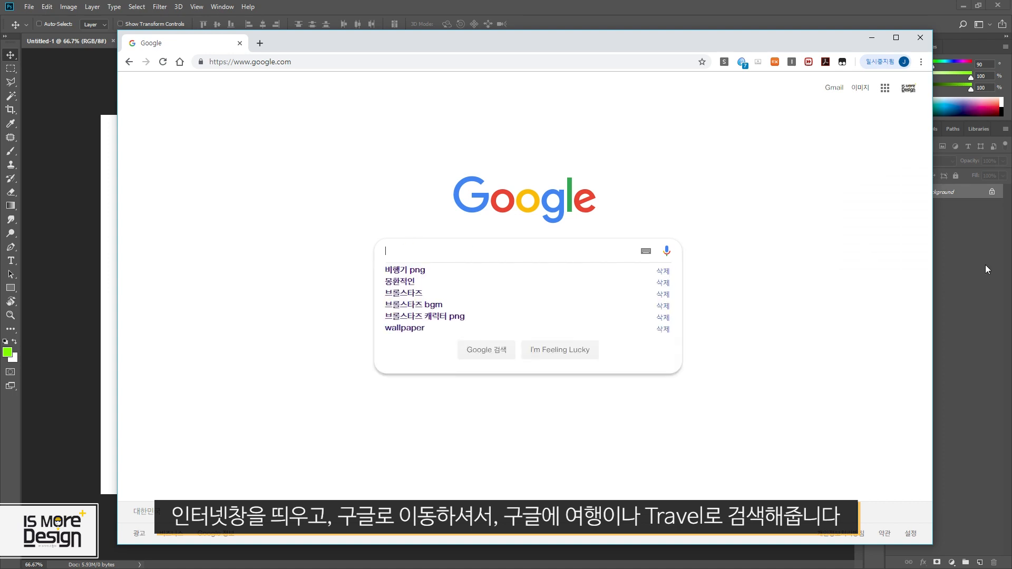
text(travel)
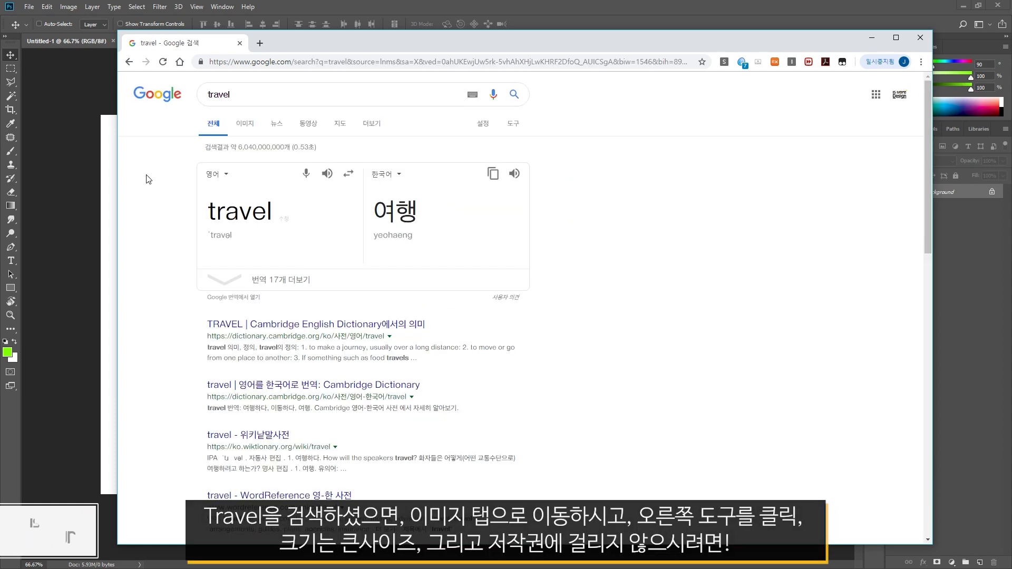
click(246, 124)
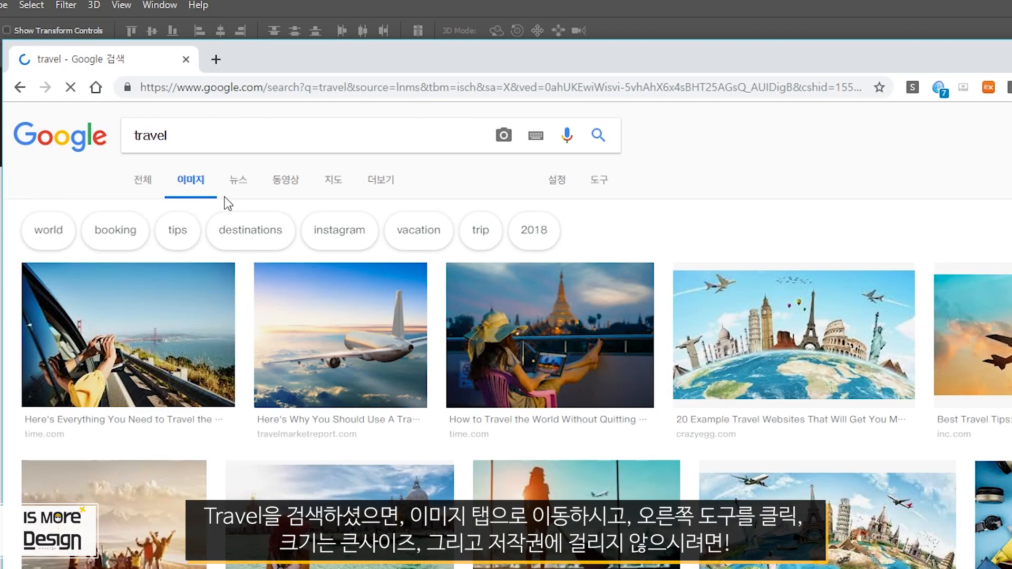
- Filter the image results to large size (큰 사이즈) and usage rights labelled for noncommercial reuse (비상업적 용도로 재사용 가능)
click(601, 185)
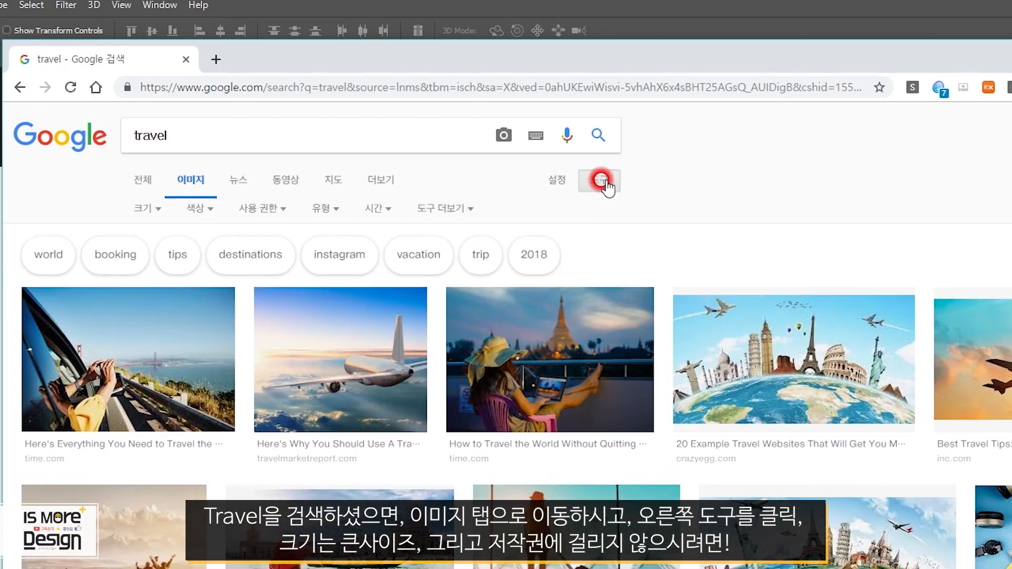
click(144, 209)
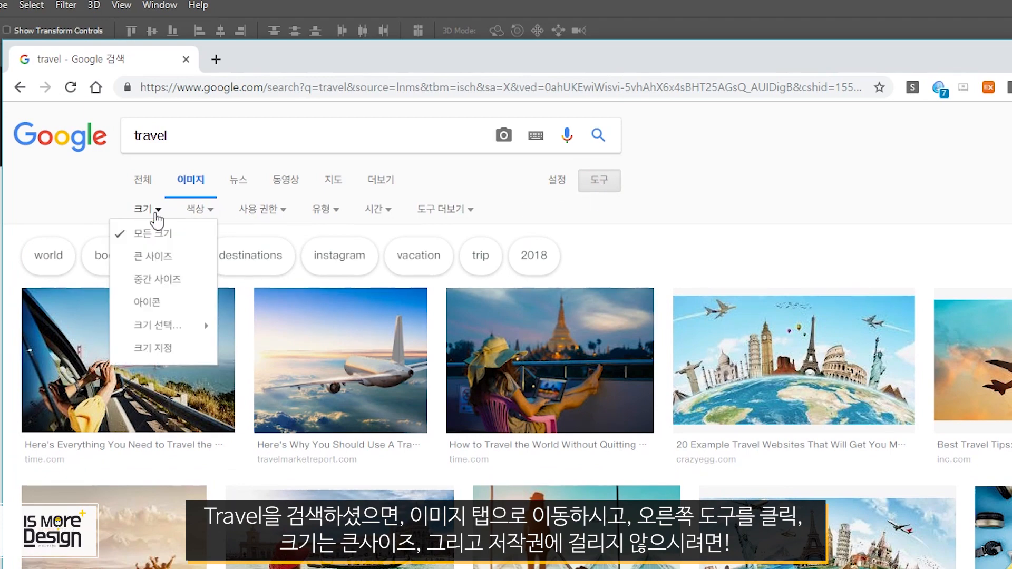
click(142, 256)
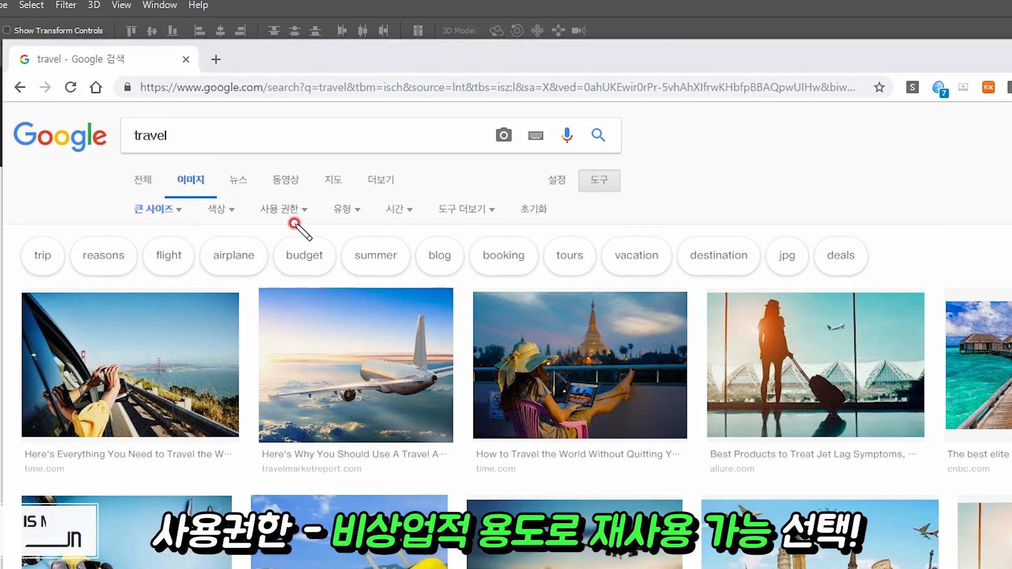
drag(296, 193, 299, 195)
click(295, 210)
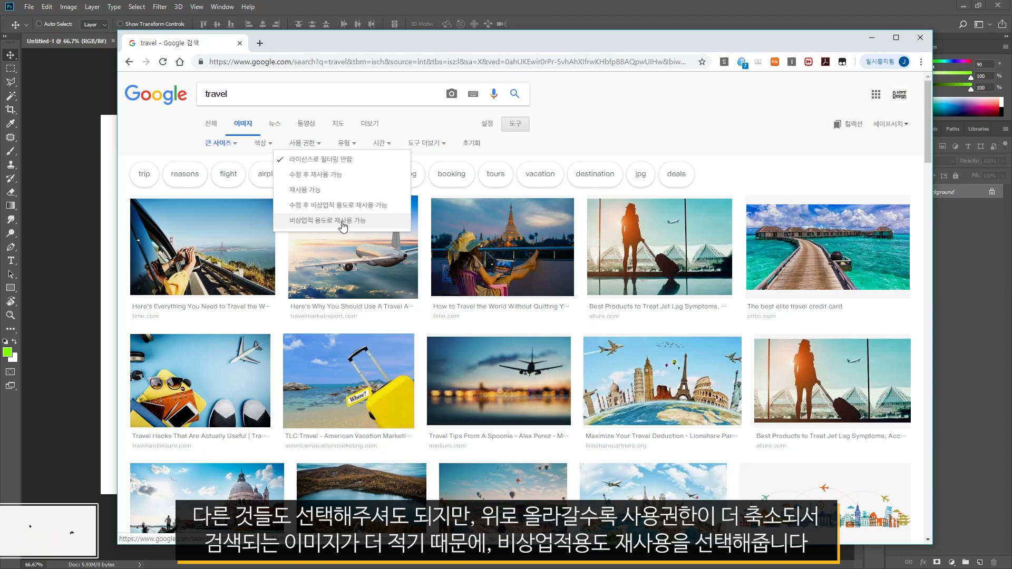
click(328, 222)
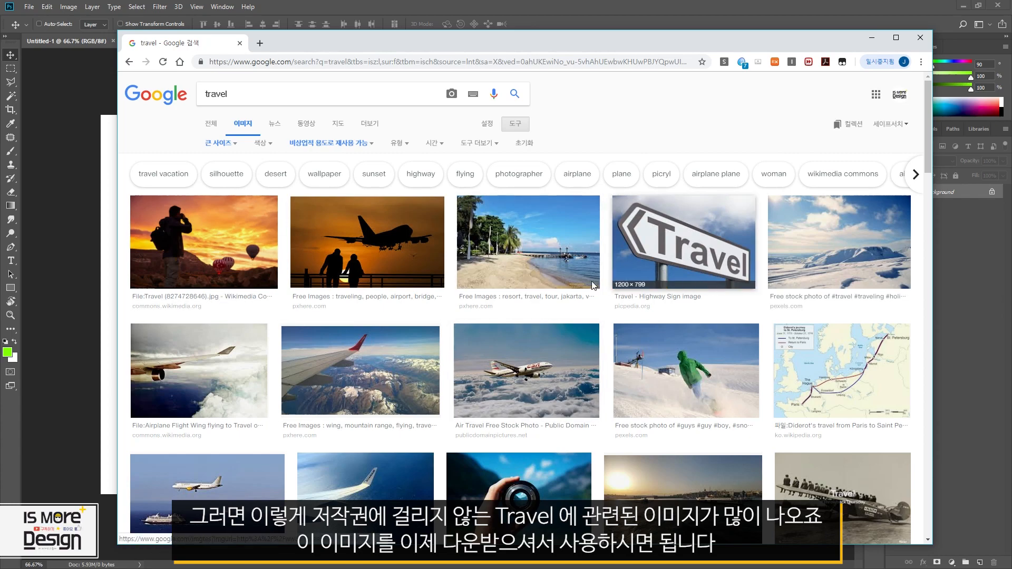
- Examine the filtered travel images, the copyright note under the sunset photo with balloons, and the usage rights options
scroll(806, 349, down, 4)
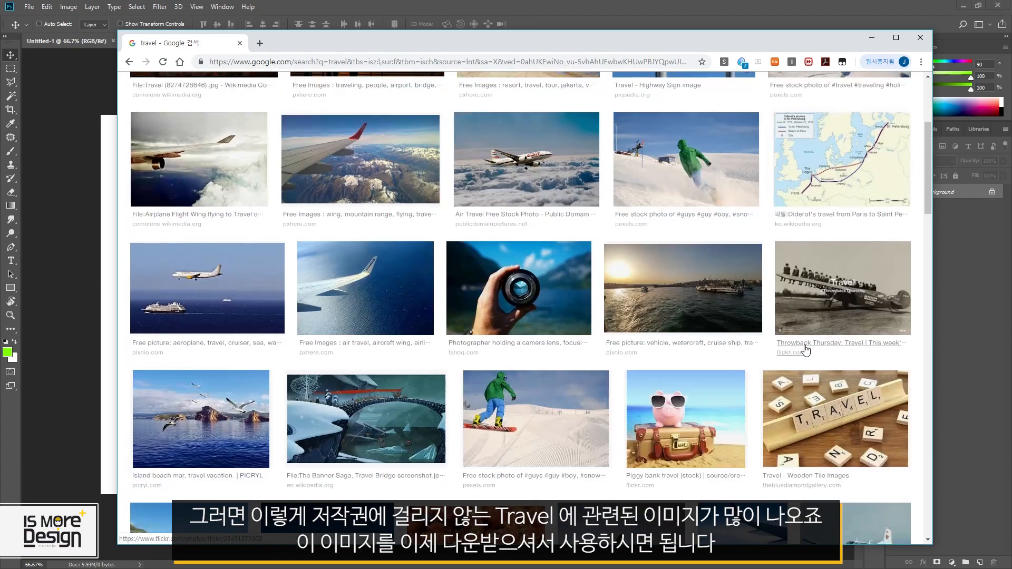
scroll(805, 349, down, 5)
scroll(236, 260, up, 15)
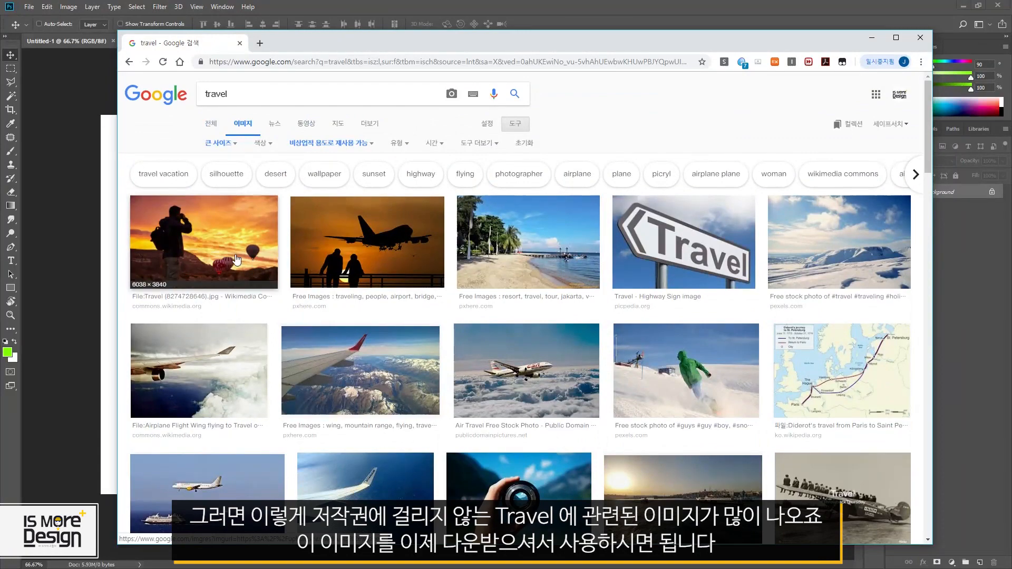
click(224, 252)
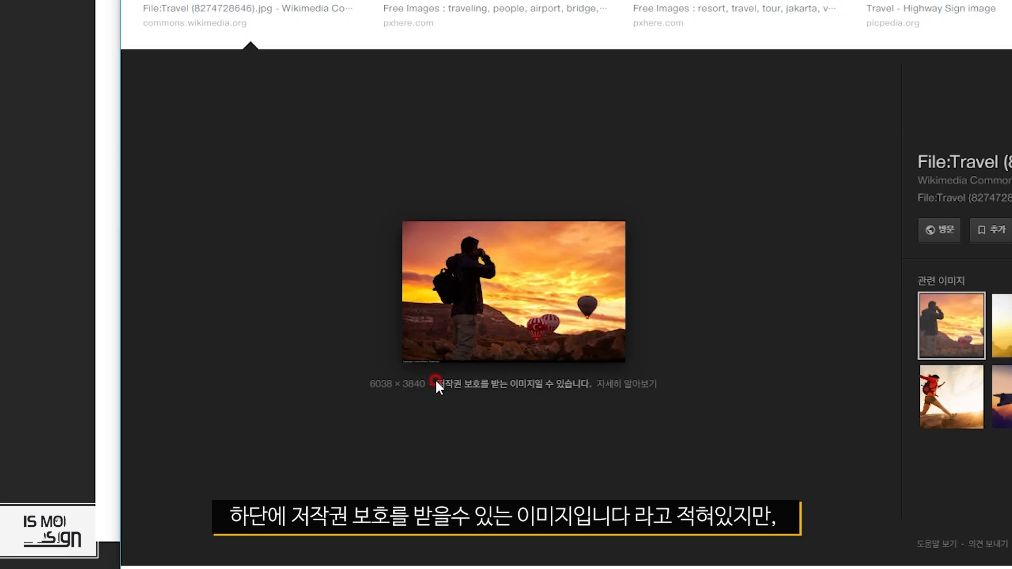
drag(327, 392, 425, 392)
click(768, 366)
click(316, 144)
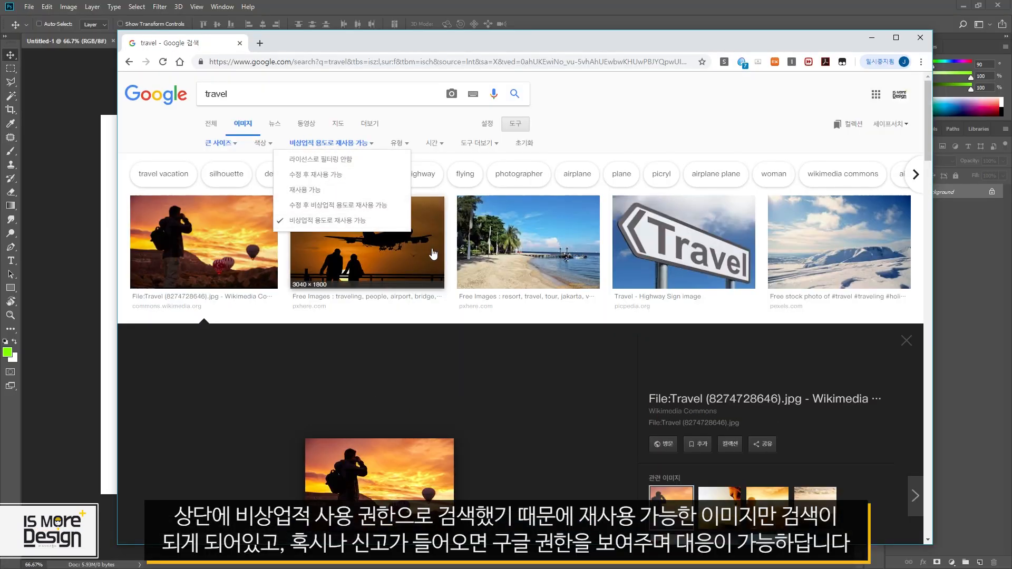
click(257, 249)
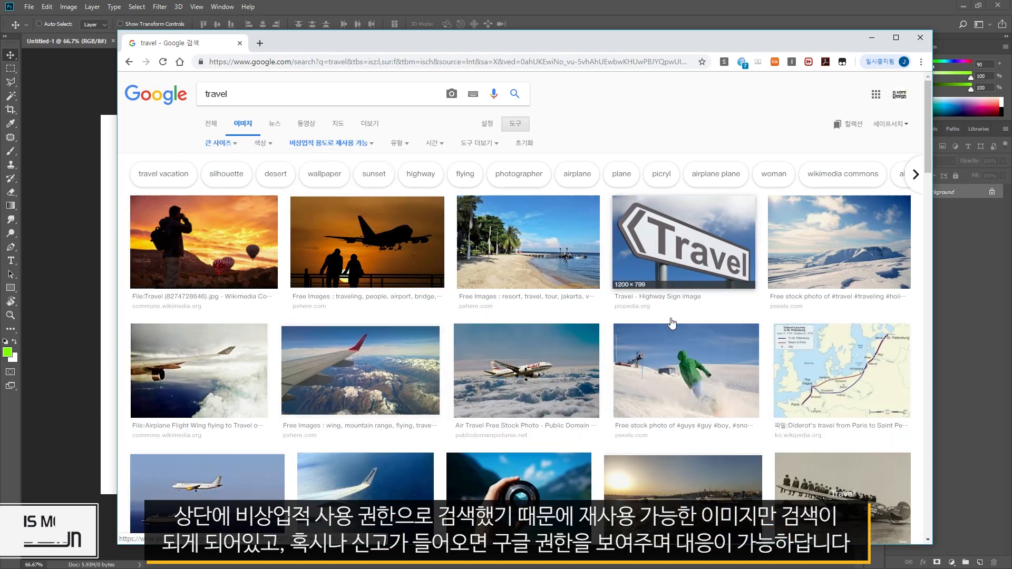
scroll(663, 373, down, 10)
scroll(663, 372, up, 15)
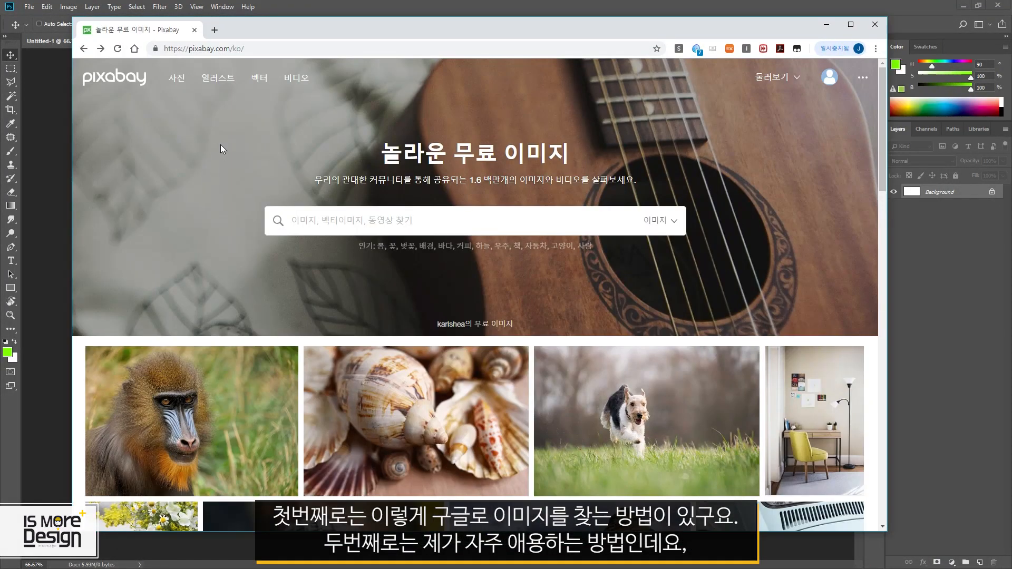
- Examine the web address and headline text of the Pixabay home page at pixabay.com/ko/
click(208, 49)
click(244, 48)
click(163, 174)
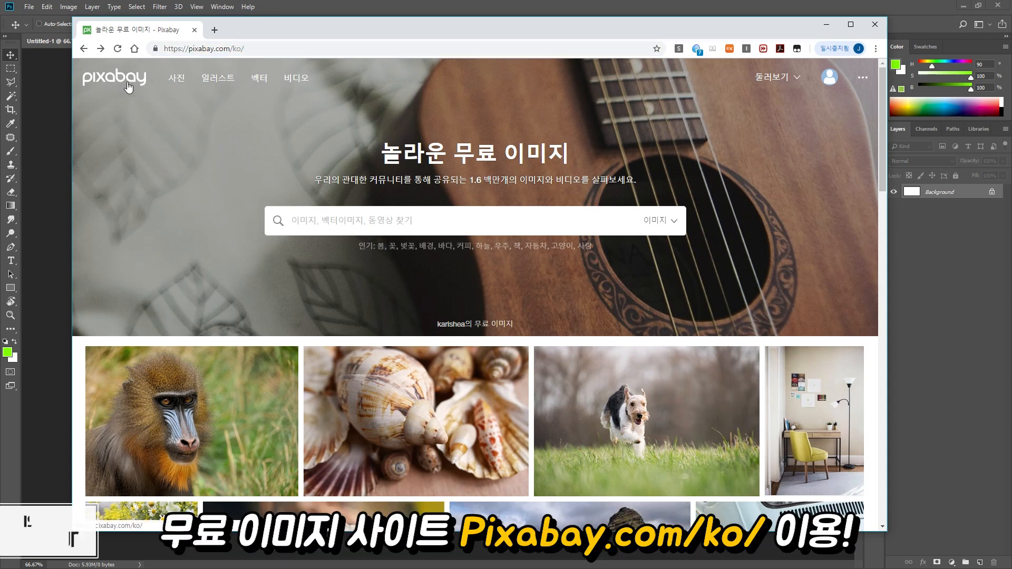
click(208, 49)
click(191, 49)
drag(190, 50, 226, 48)
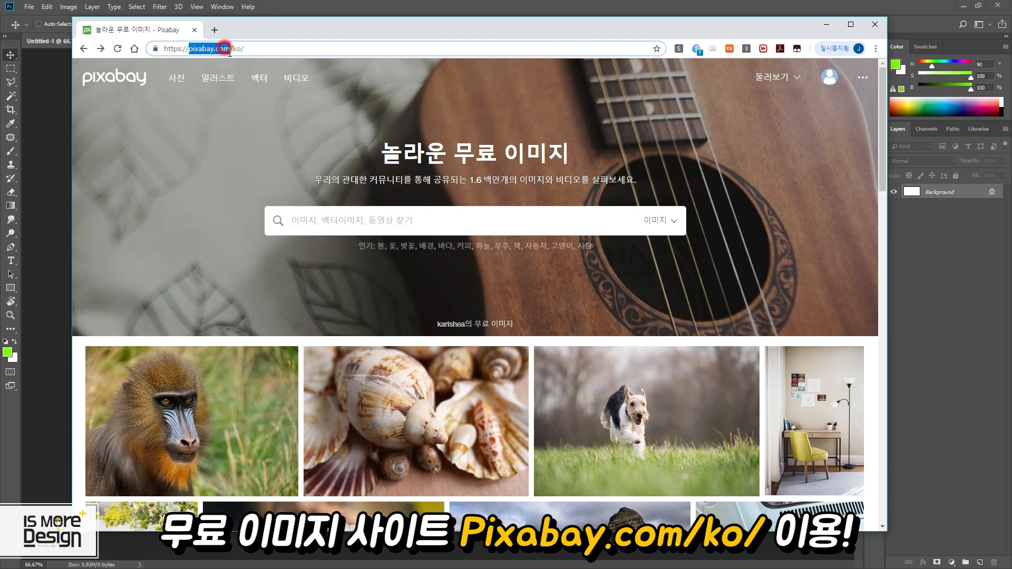
click(296, 48)
click(196, 195)
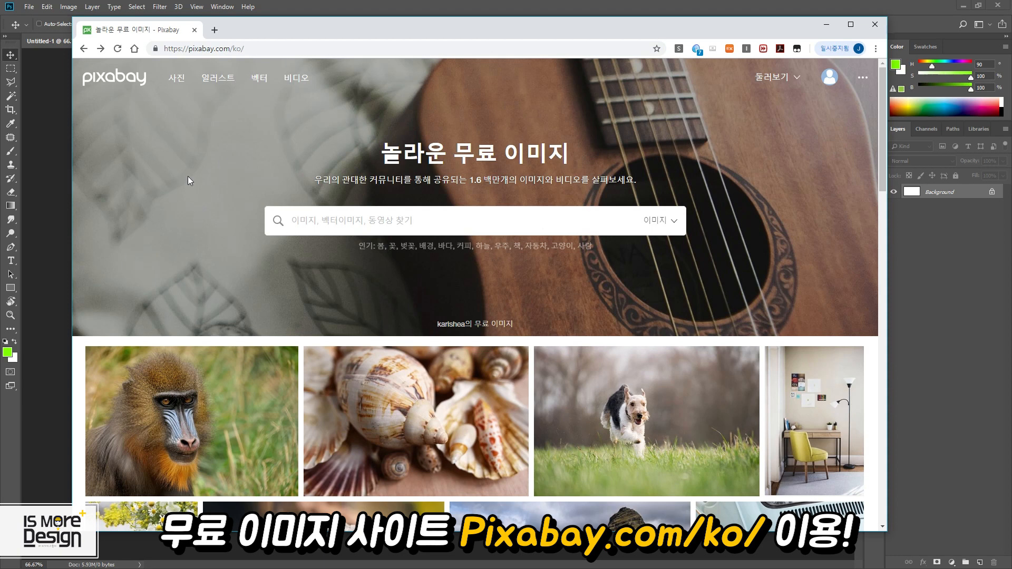
drag(388, 152, 550, 151)
click(373, 172)
drag(333, 177, 470, 178)
click(473, 182)
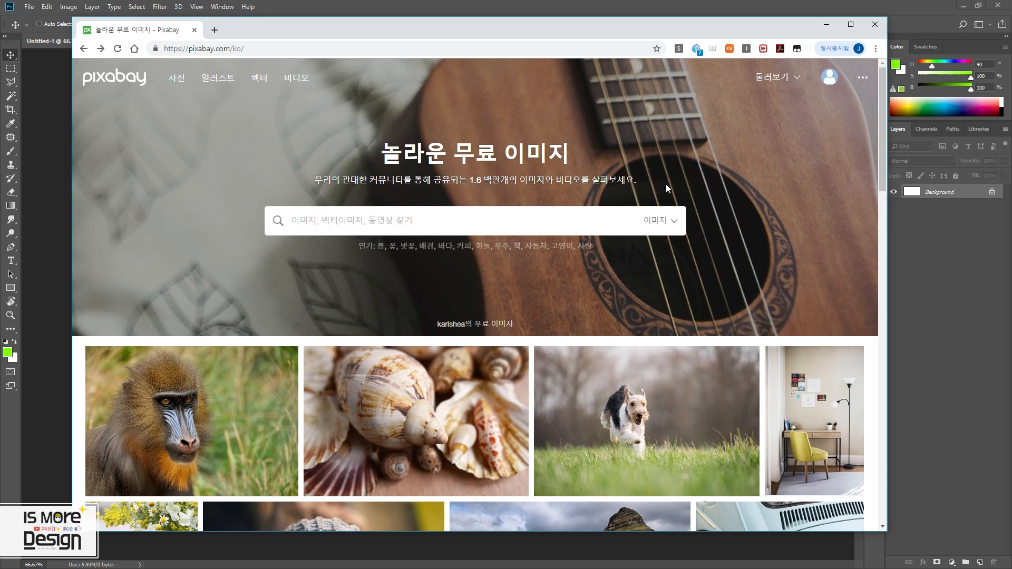
- Look through the media type options on Pixabay, search all images for "여행" and browse the results
click(666, 224)
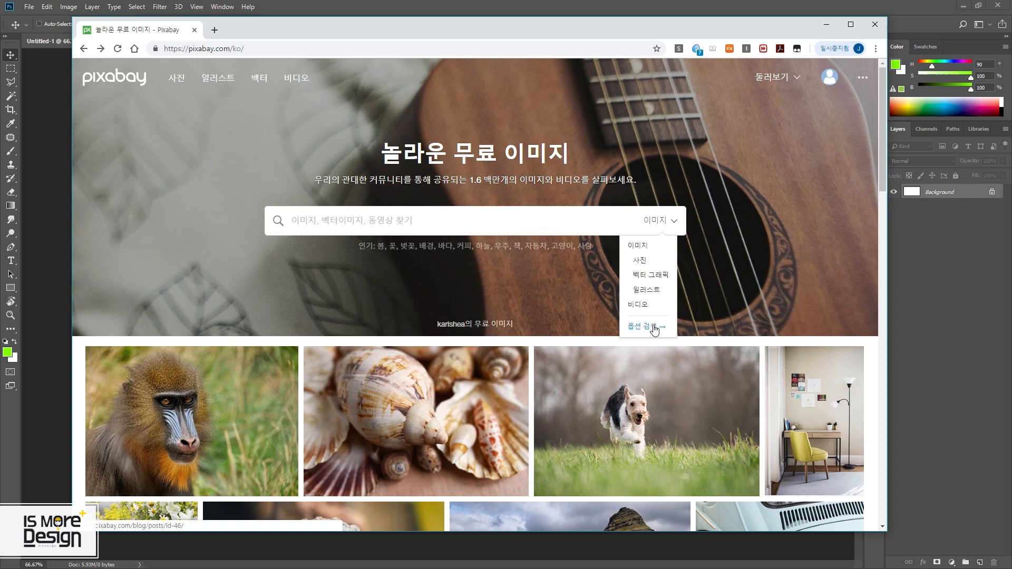
click(671, 219)
click(547, 220)
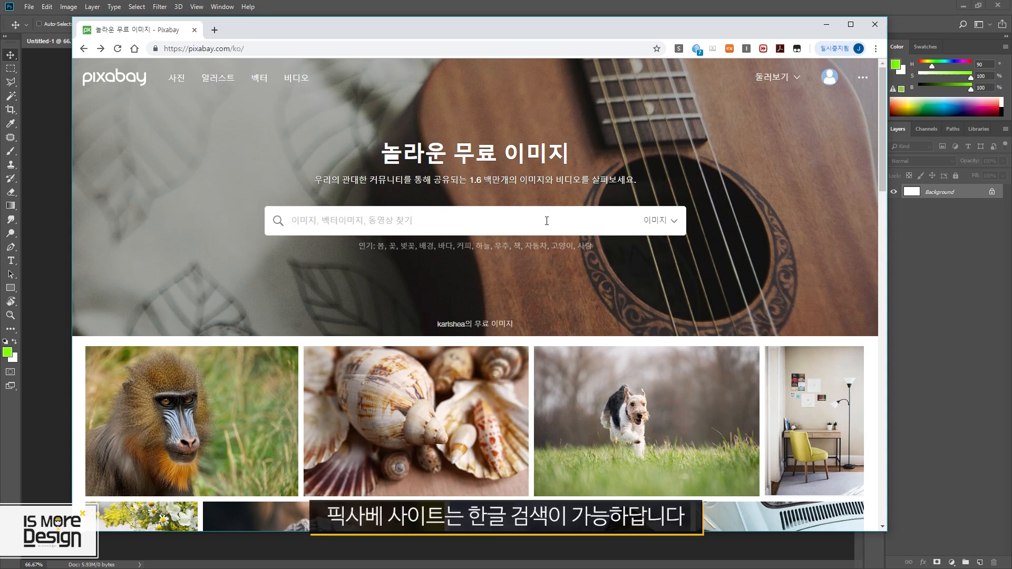
text(여행)
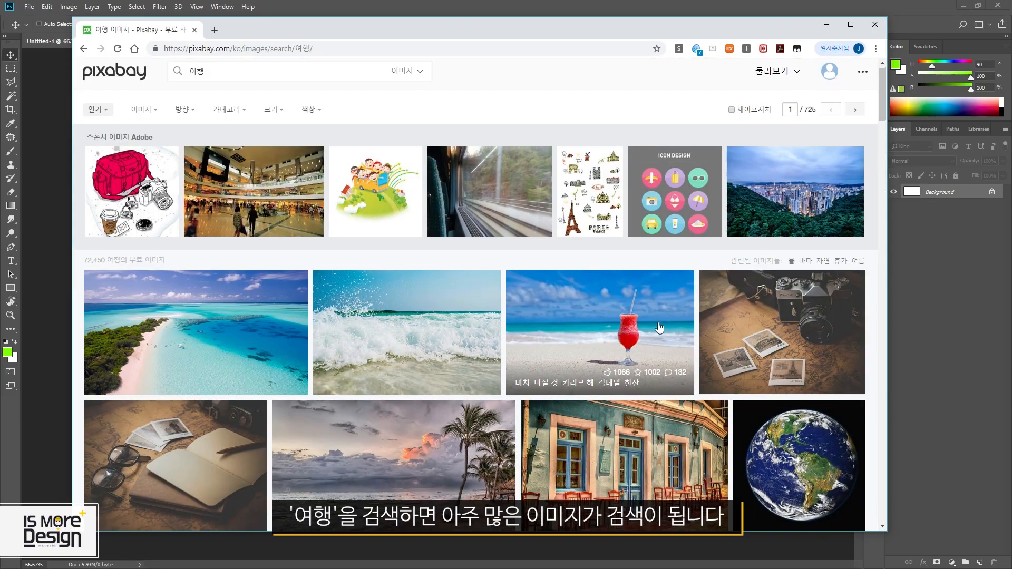
scroll(658, 328, down, 8)
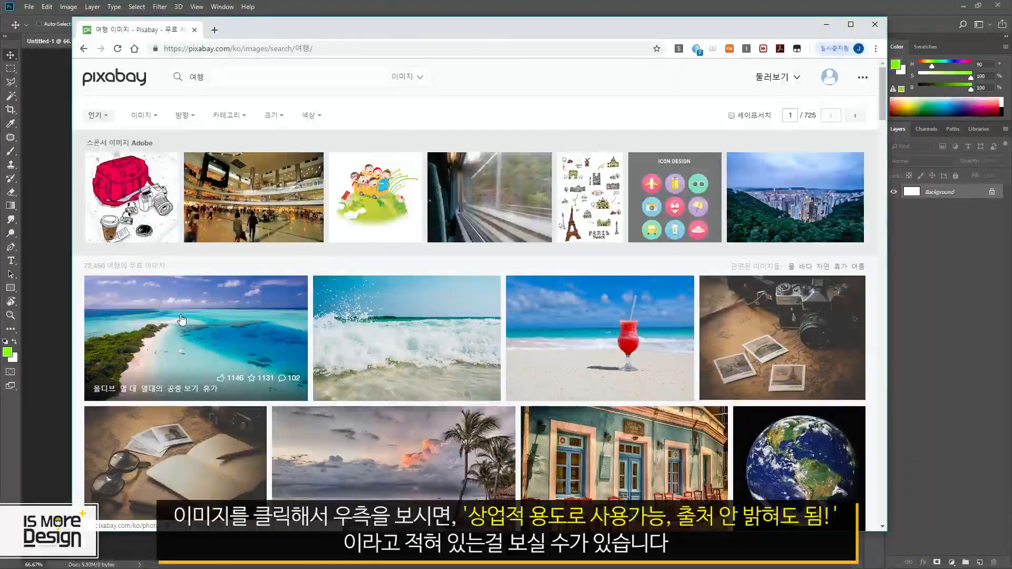
- Open the aerial photo of the tropical island beach and examine its Pixabay License terms
click(190, 314)
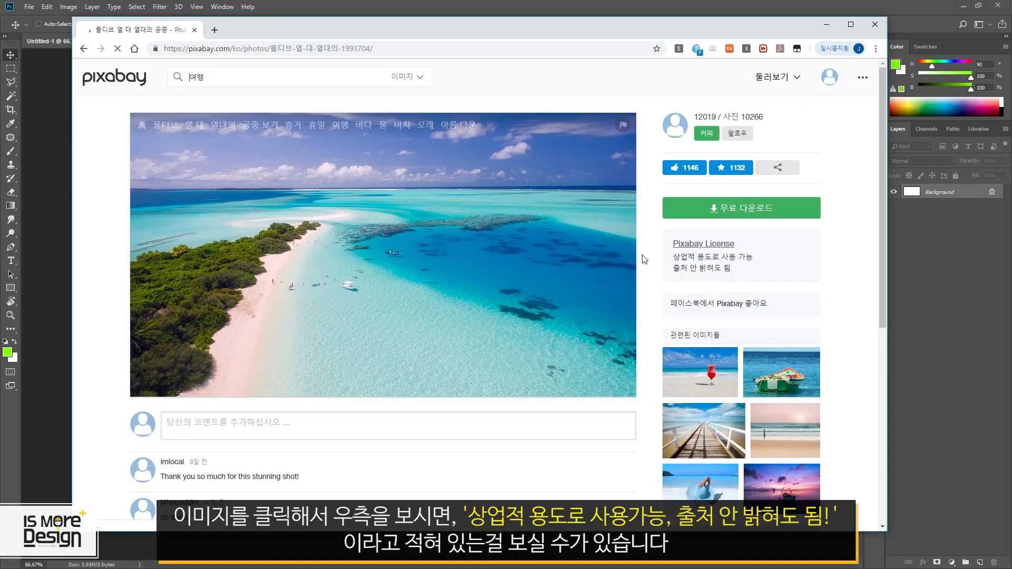
triple_click(713, 340)
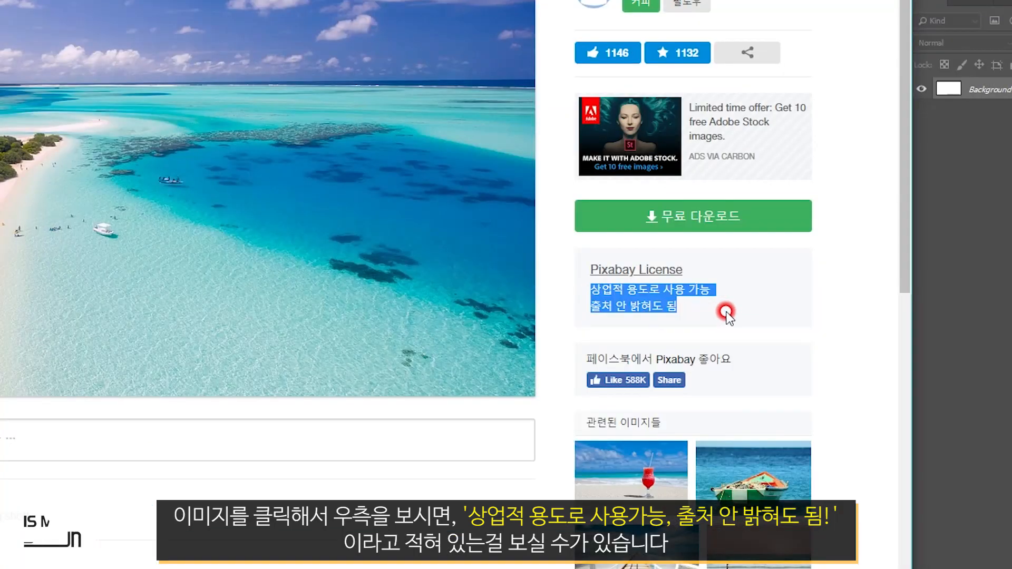
click(716, 334)
click(589, 309)
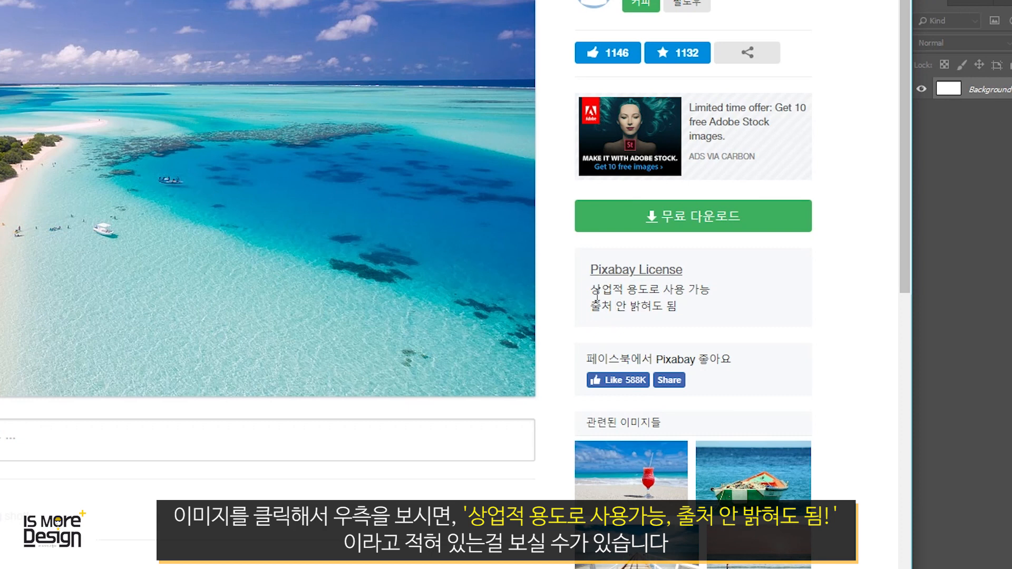
click(590, 286)
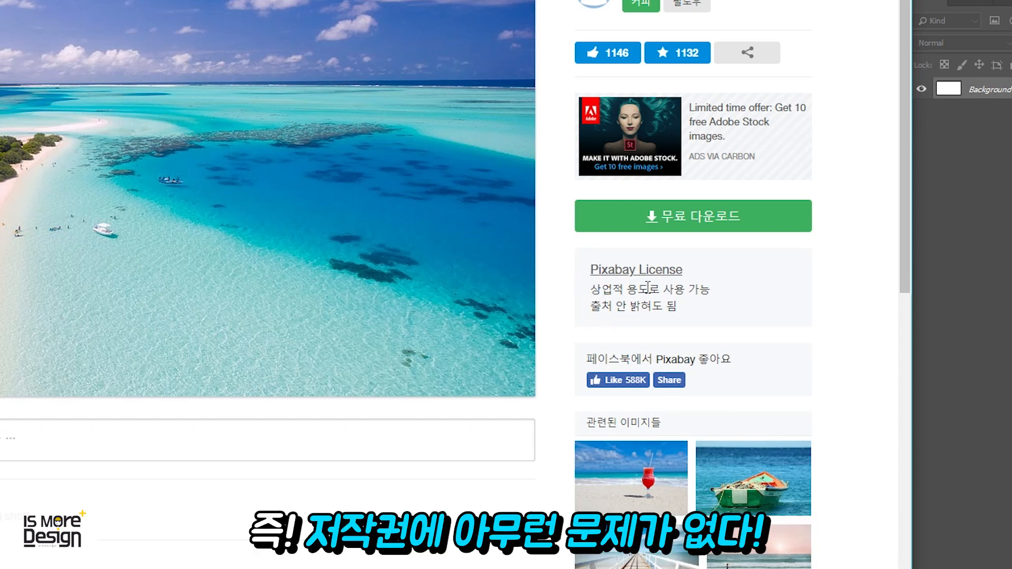
- Show the free download sizes of the beach photo and choose the 1920×1078 JPG
click(690, 217)
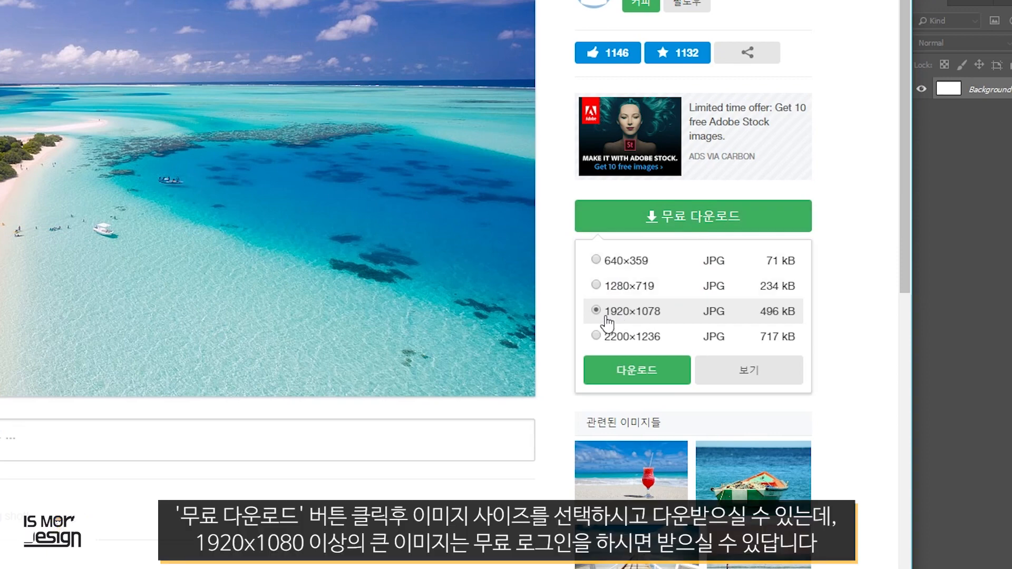
click(596, 335)
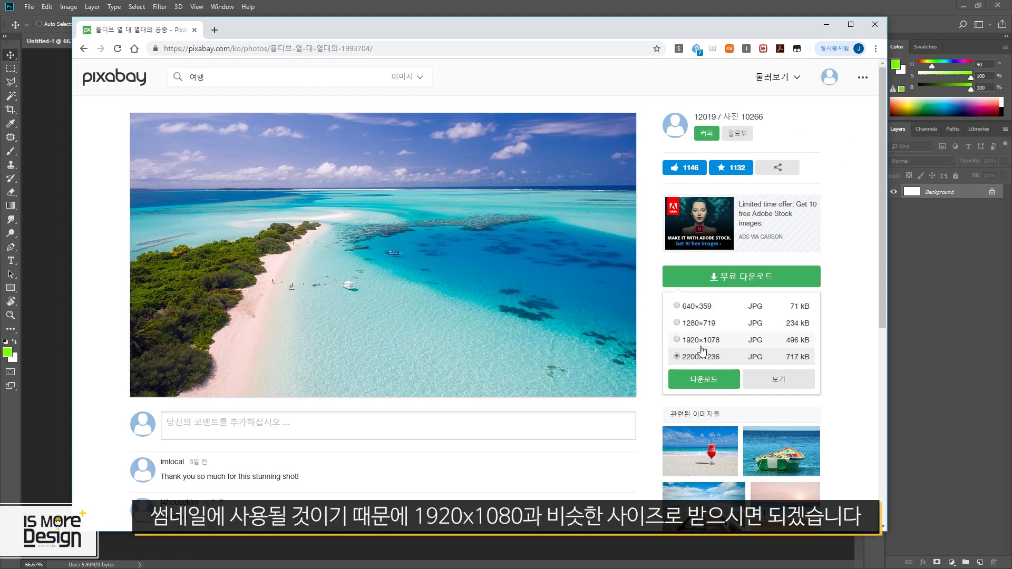
click(700, 346)
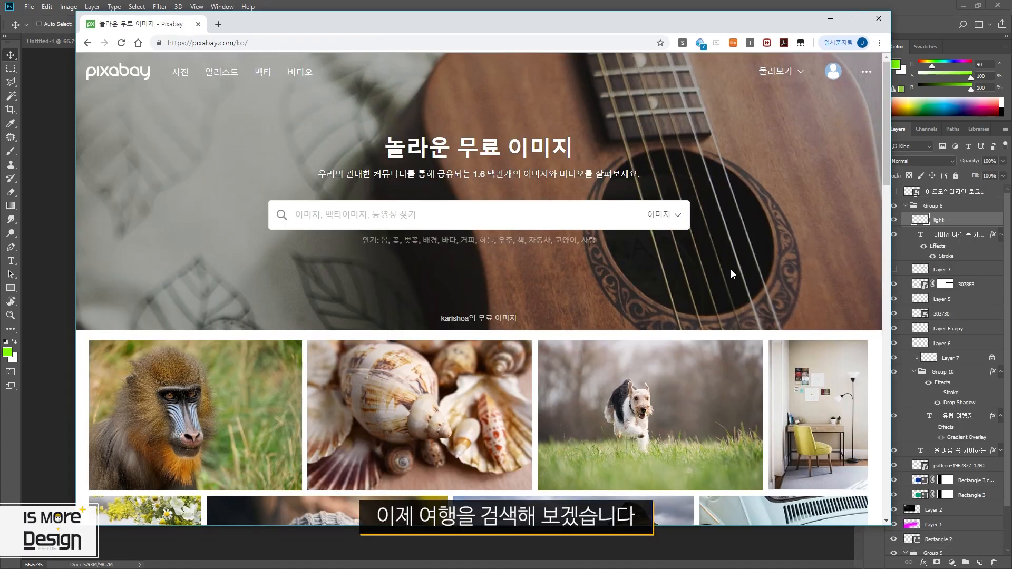
- Search Pixabay for "여행" from the home page and view the media type filter options of the results
text(여행)
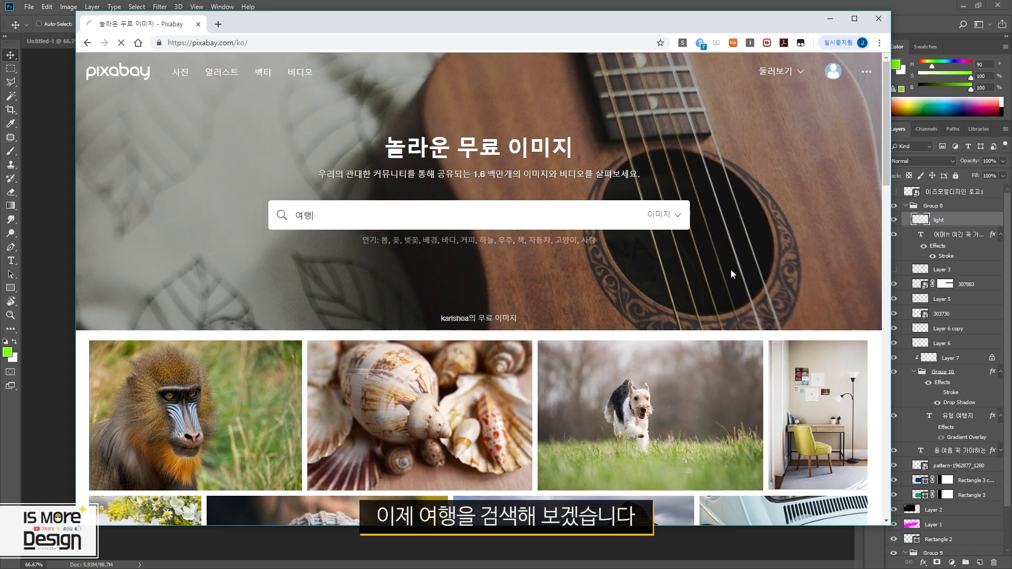
key(Return)
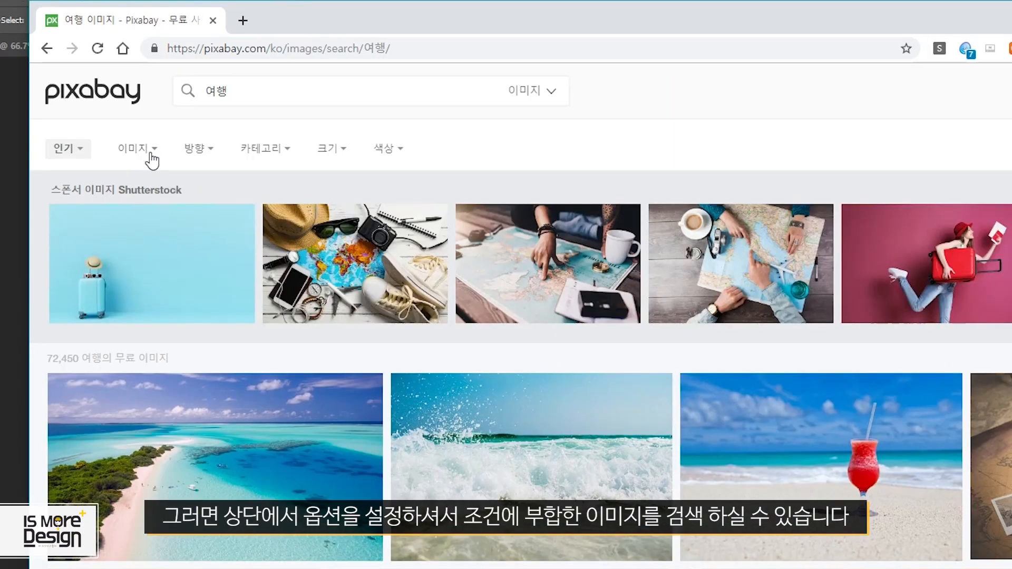
click(151, 155)
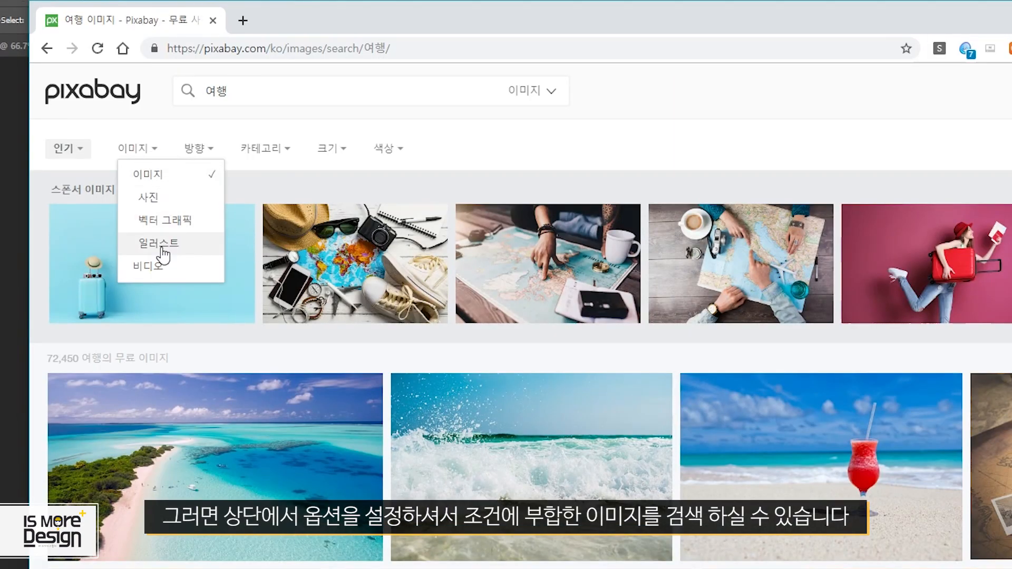
click(145, 149)
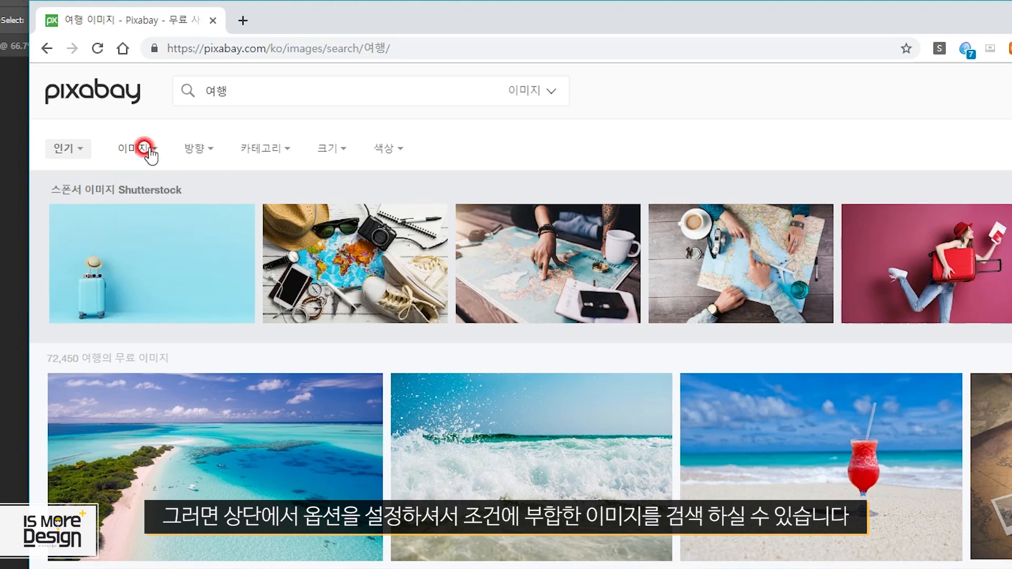
- Look through the orientation, category, size and colour filter options for the "여행" image results
click(198, 149)
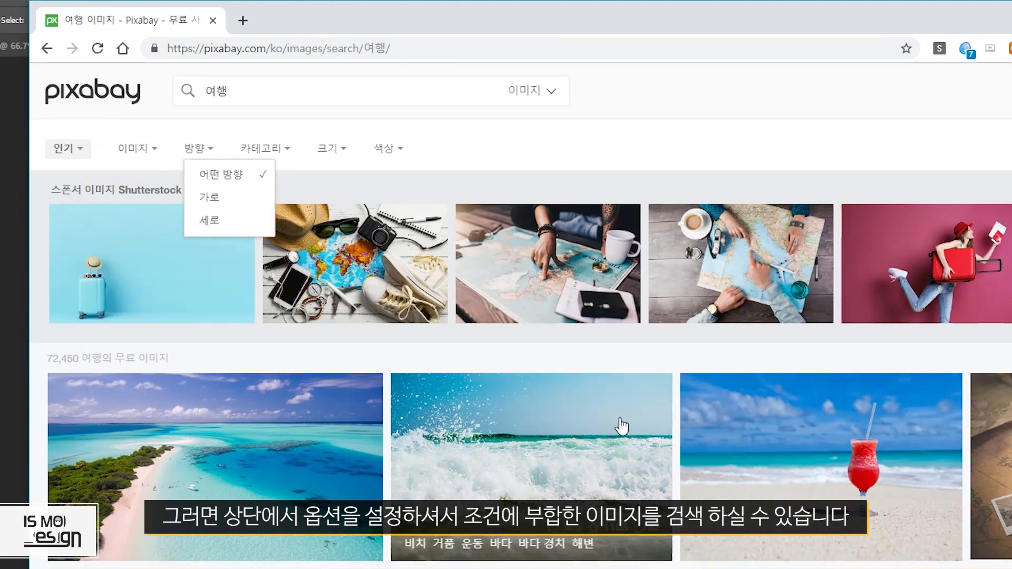
click(259, 141)
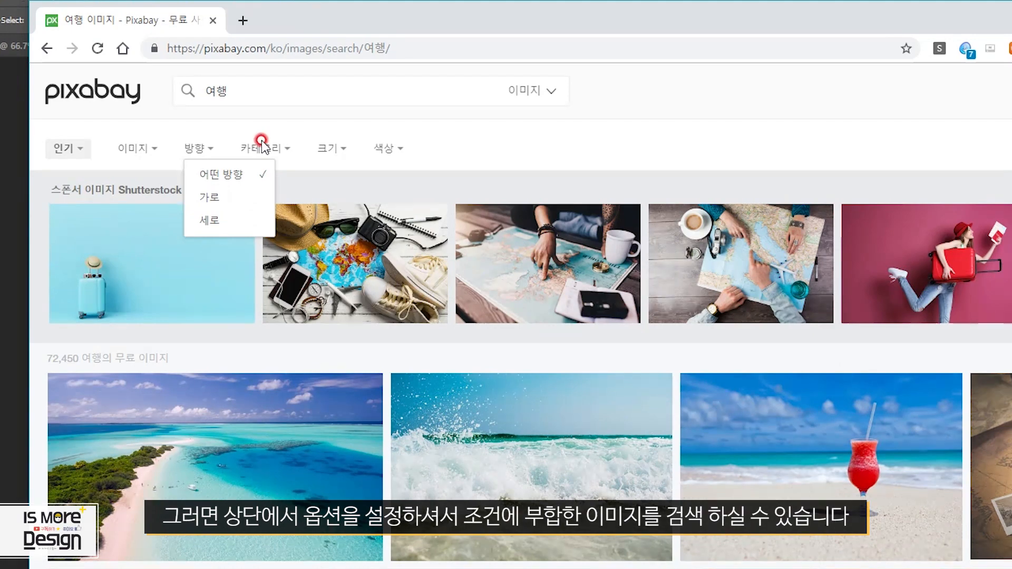
click(327, 152)
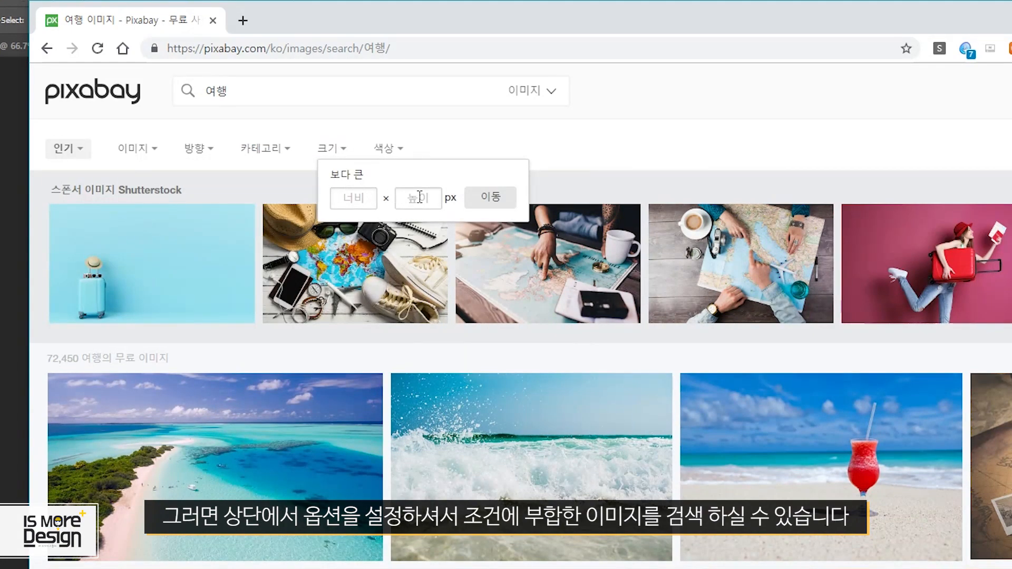
click(389, 146)
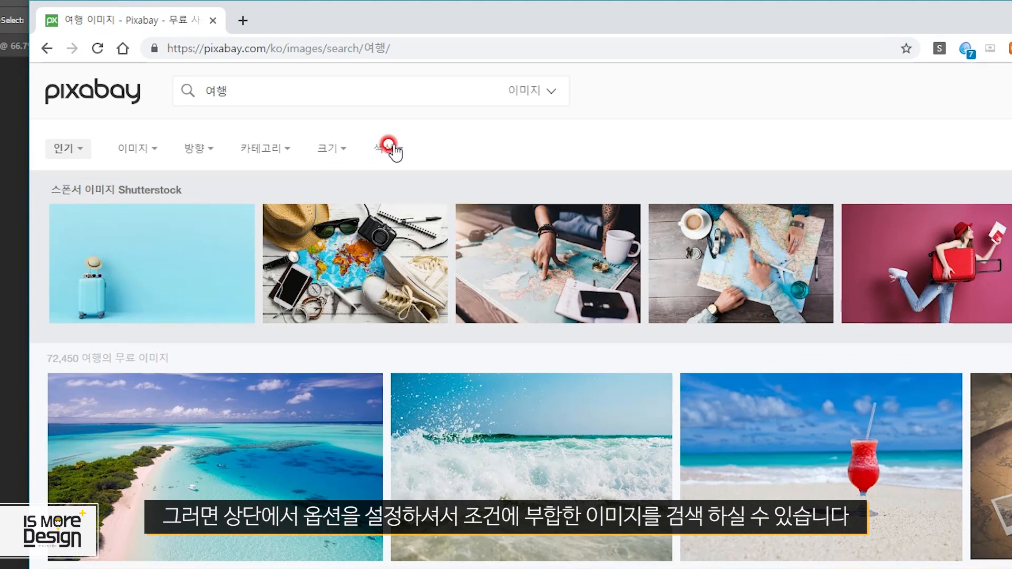
click(542, 148)
click(869, 148)
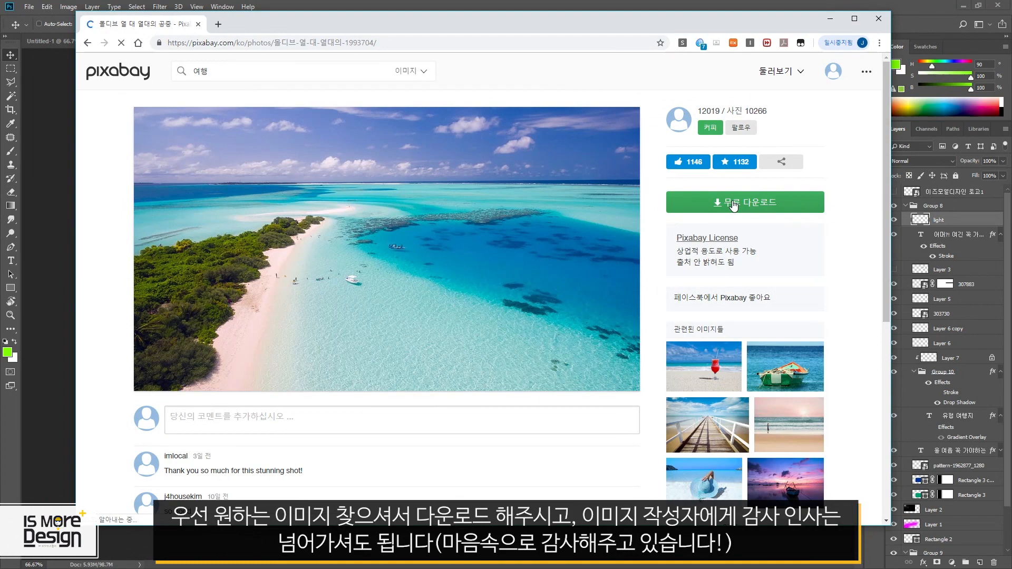
- Download the aerial photo of the tropical island beach as a 1920×1078 JPG
click(740, 268)
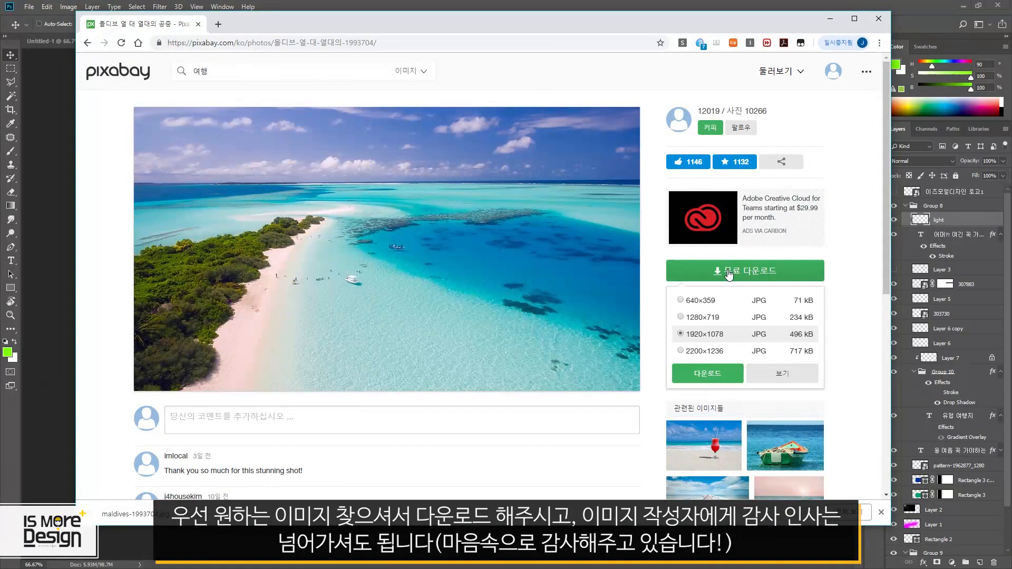
click(706, 371)
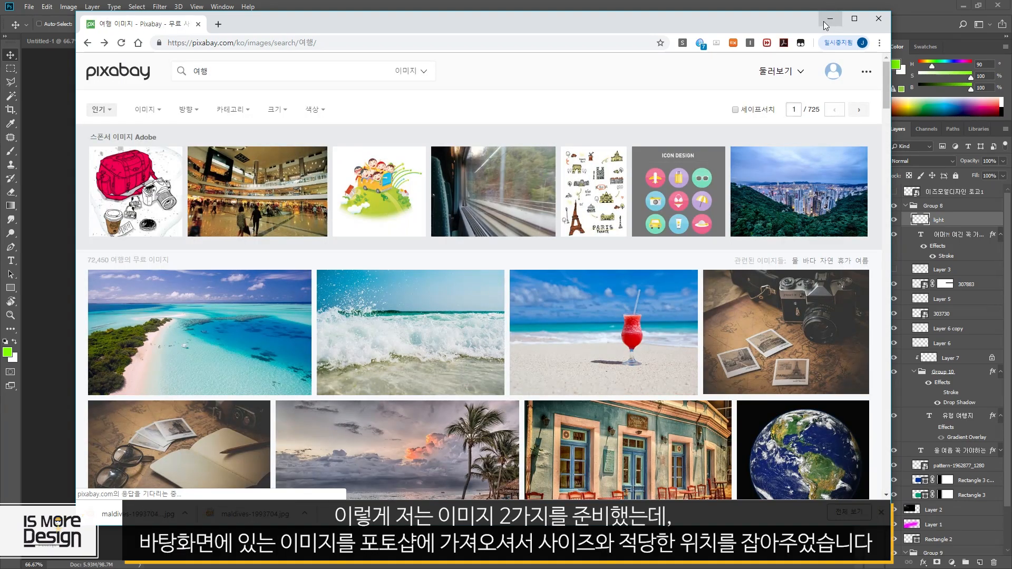
- Switch to Photoshop, place the maldives-1993704_1920 photo in the blank document and enlarge it to cover the whole canvas
click(828, 19)
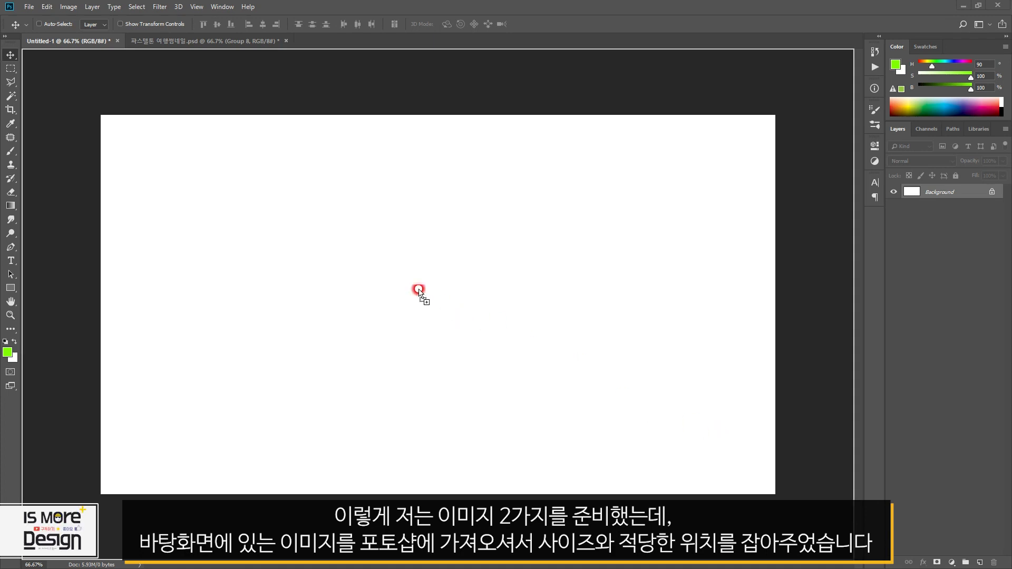
drag(445, 301, 451, 294)
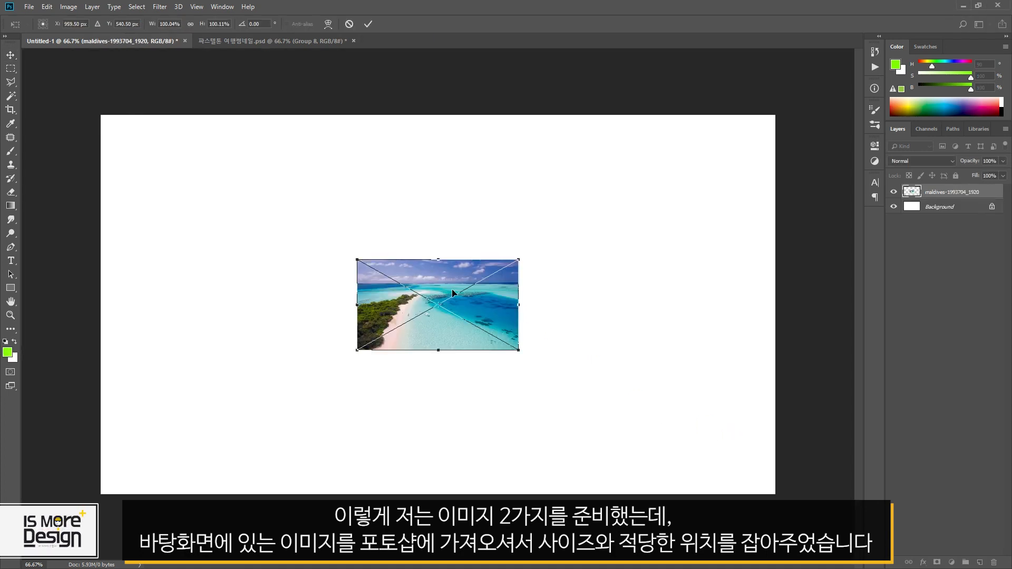
drag(520, 258, 782, 107)
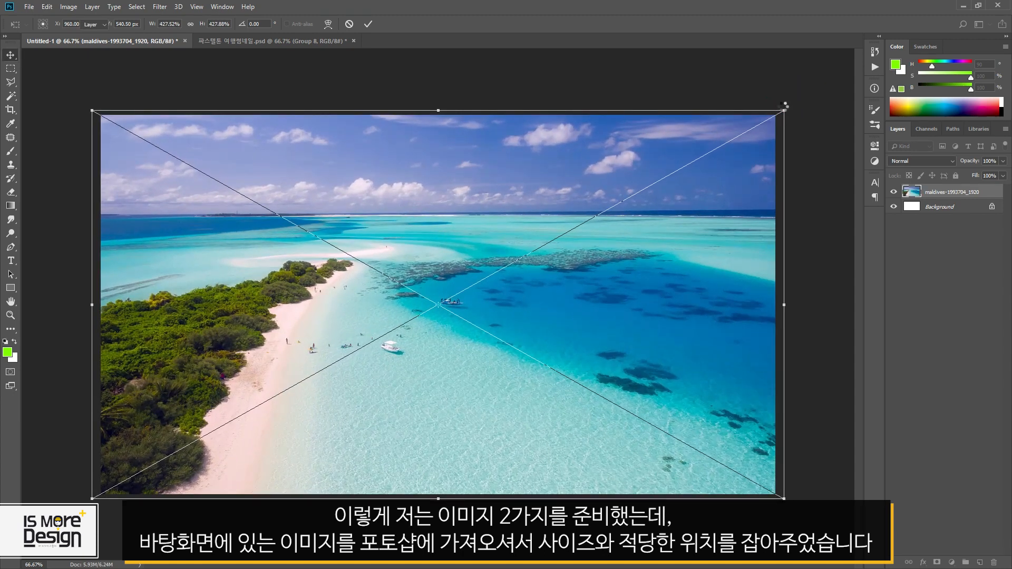
key(Return)
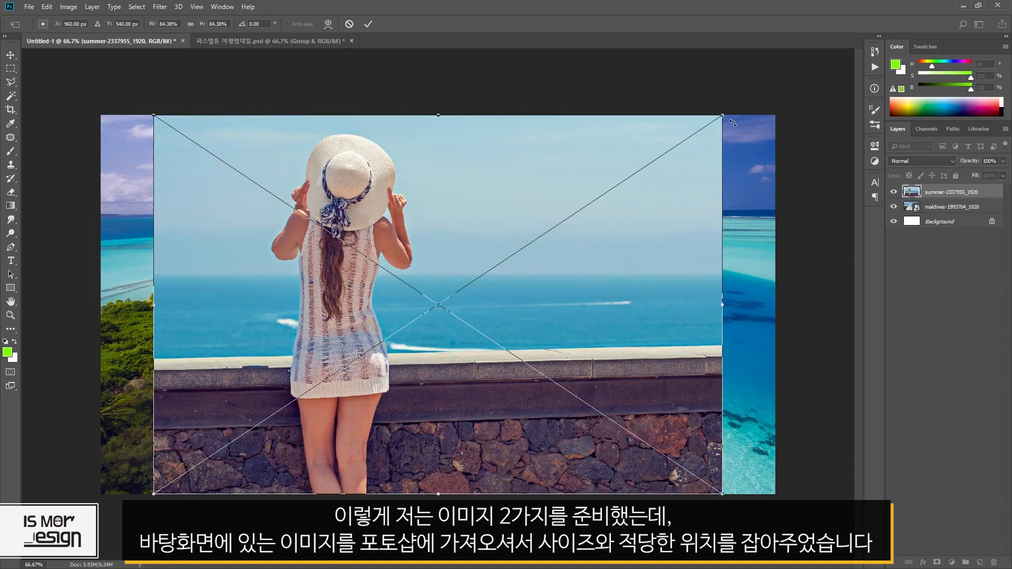
- Place the summer-2337955_1920 photo at full canvas height and align it with the canvas's left edge
mouse_move(722, 115)
mouse_down()
mouse_move(726, 108)
mouse_move(723, 115)
mouse_up()
drag(578, 201, 520, 195)
key(Return)
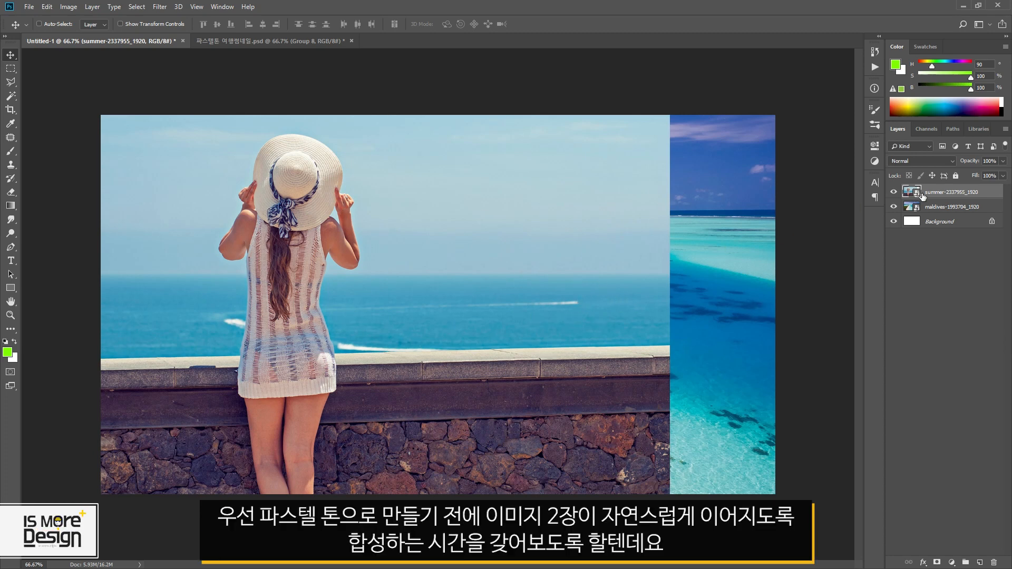
- Check the summer photo layer by hiding and showing it, and add a layer mask to it
click(894, 192)
click(894, 192)
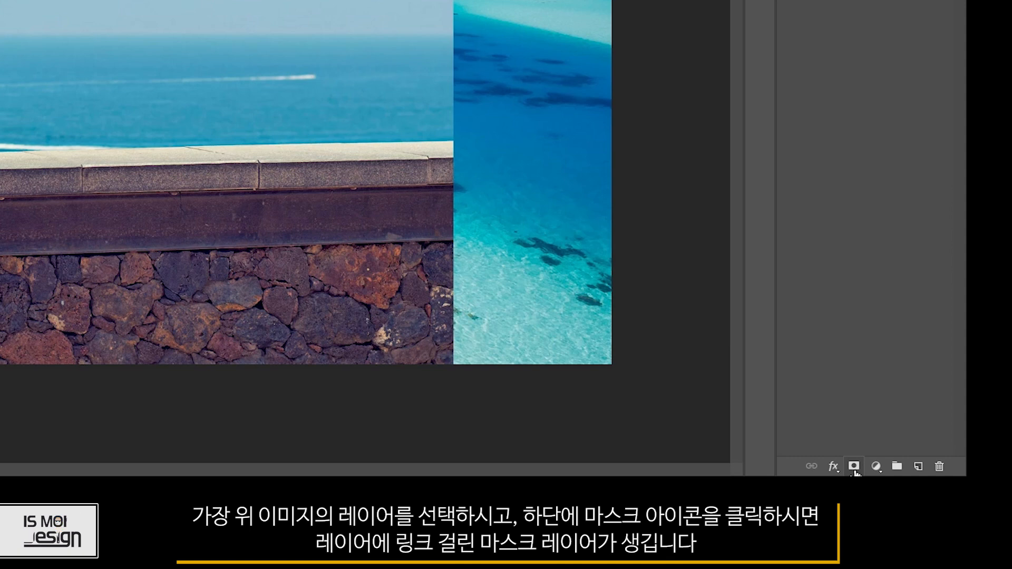
click(854, 467)
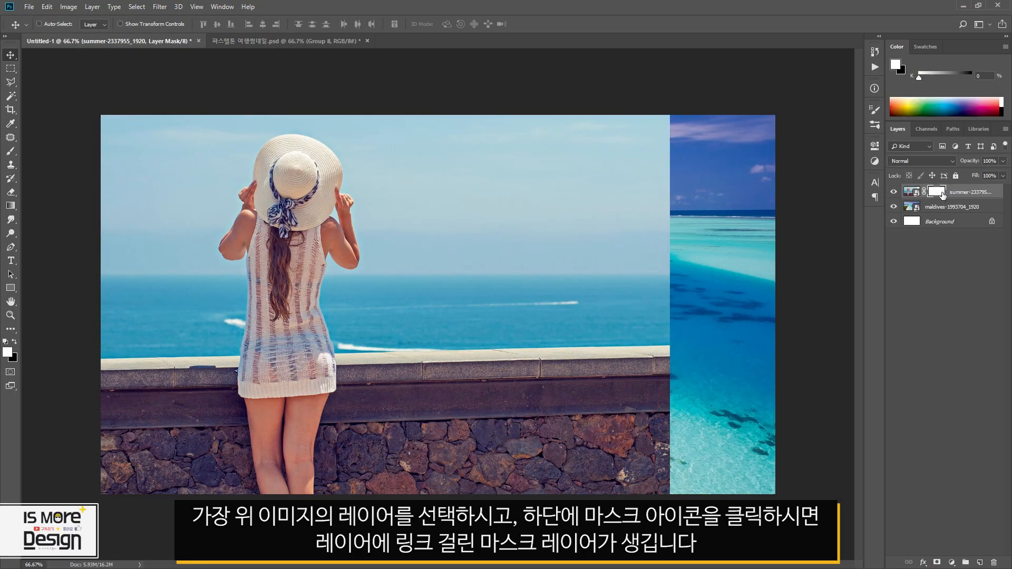
click(937, 193)
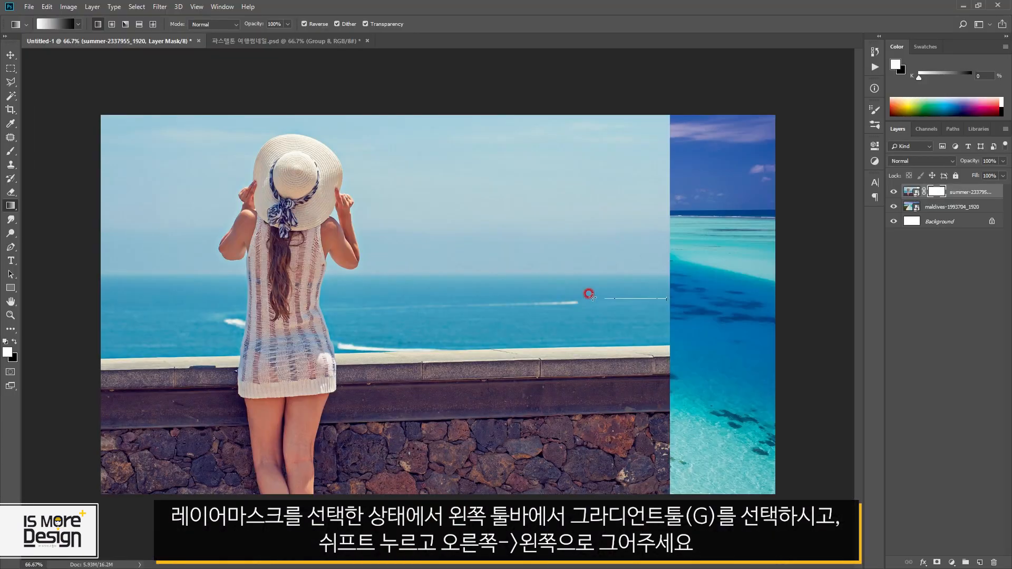
- Blend the masked summer photo into the beach with horizontal right-to-left gradients and shift the woman slightly left
drag(592, 297, 442, 284)
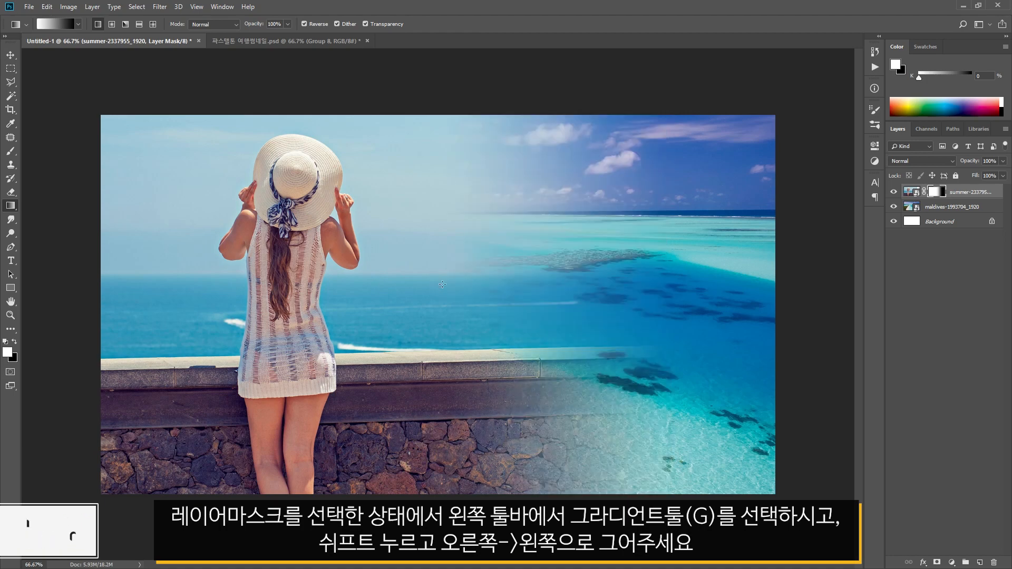
drag(527, 299, 369, 299)
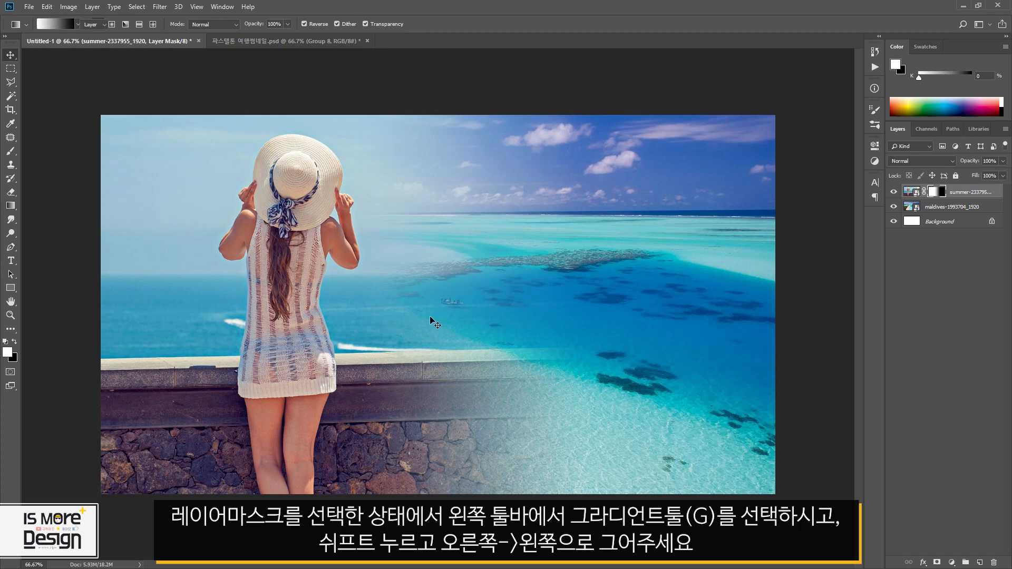
key(v)
drag(399, 317, 373, 317)
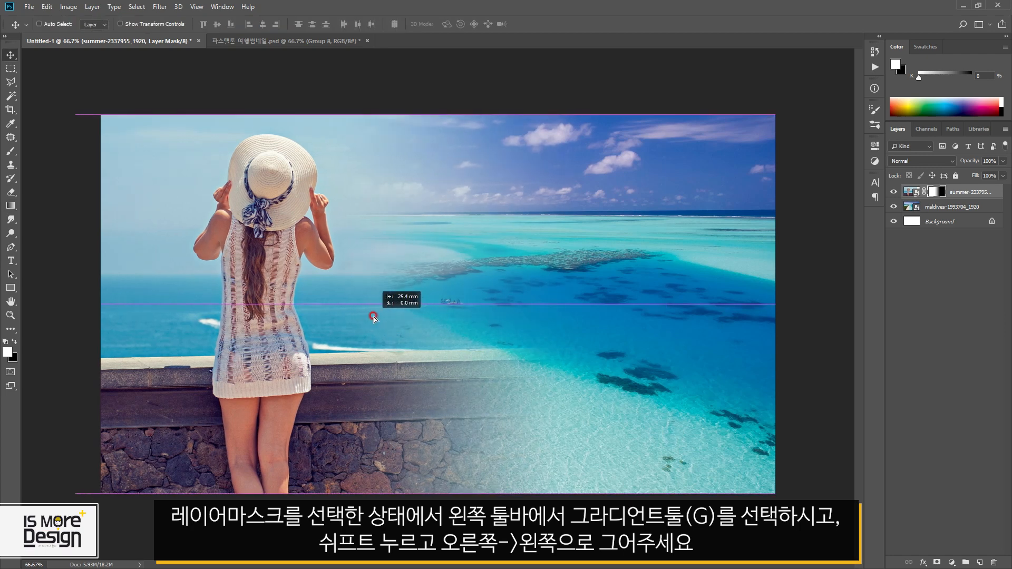
- Compare the blended image with the original in the finished travel thumbnail PSD and return to Untitled-1
click(292, 41)
click(151, 41)
click(292, 42)
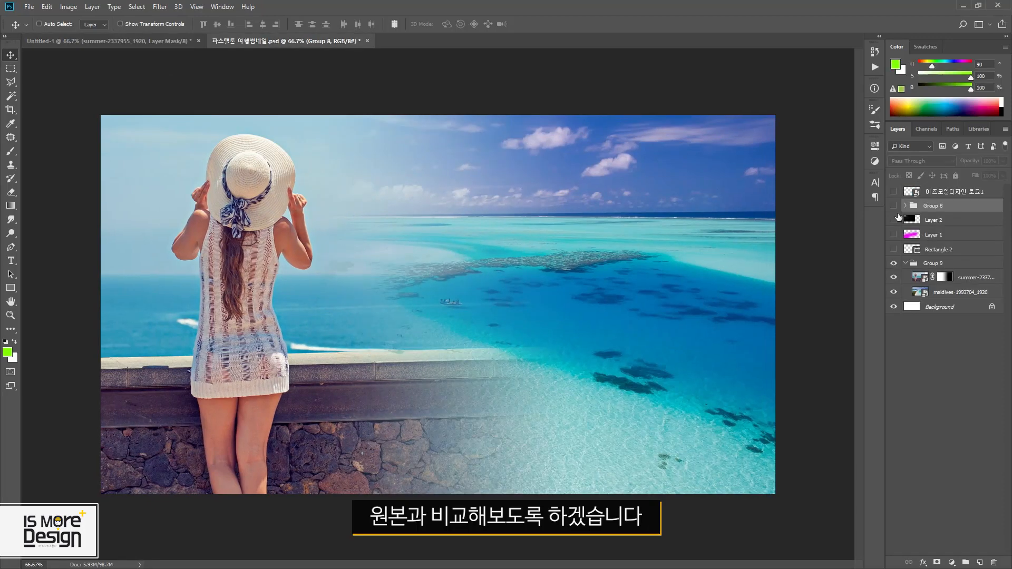
click(161, 42)
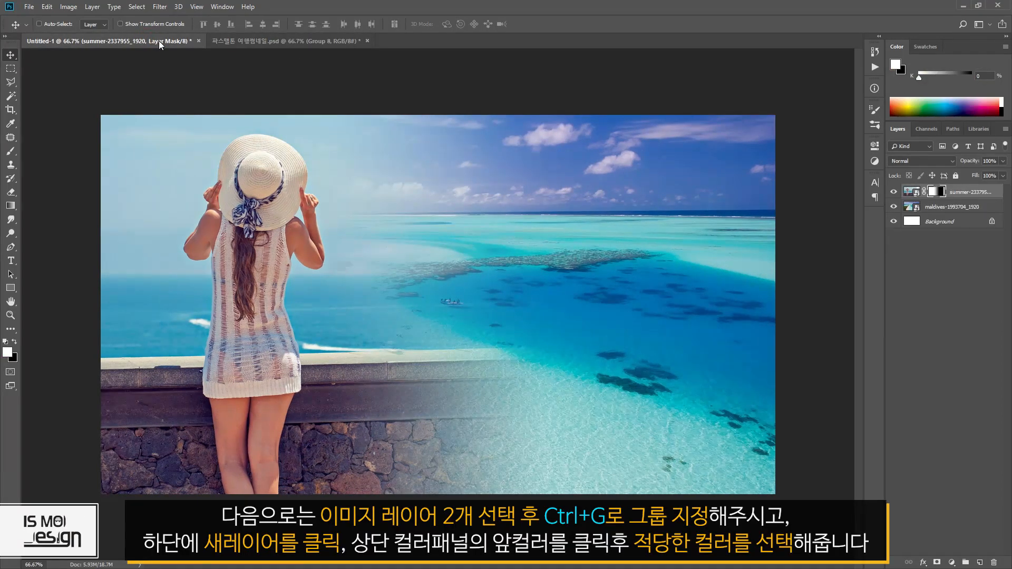
- Group the summer and maldives photo layers and add a new empty layer above the group
shift+click(959, 207)
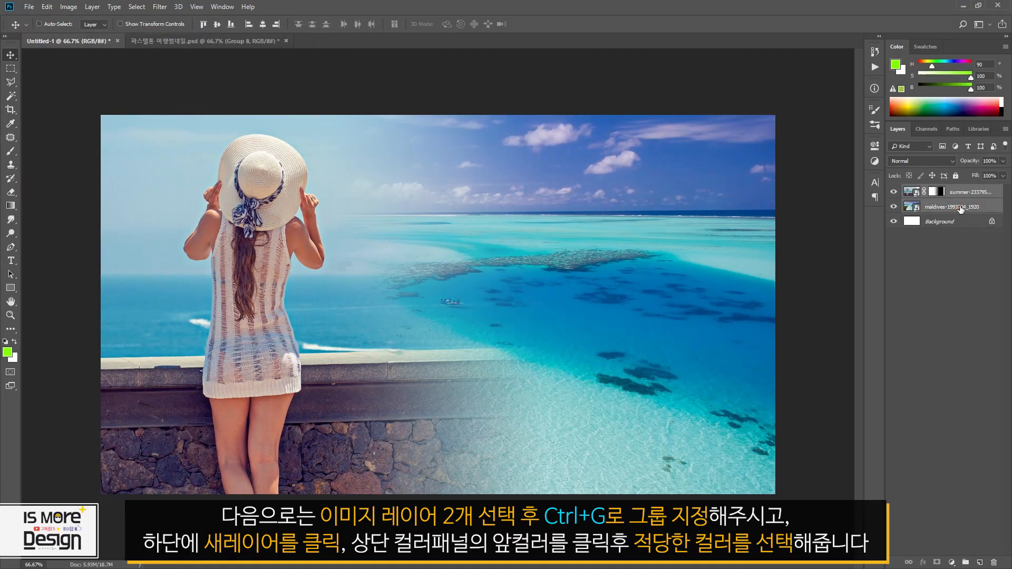
key(ctrl+g)
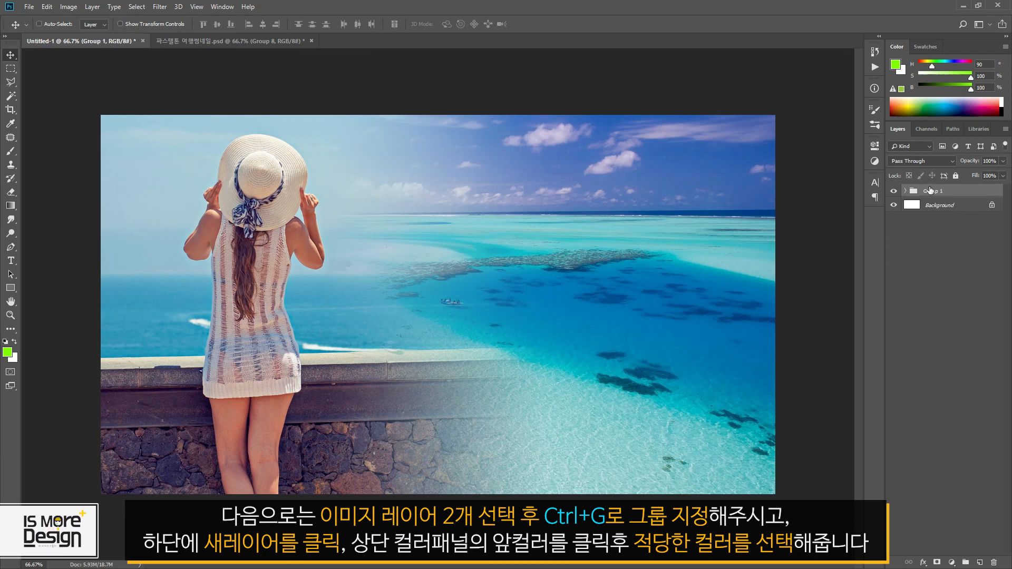
click(979, 562)
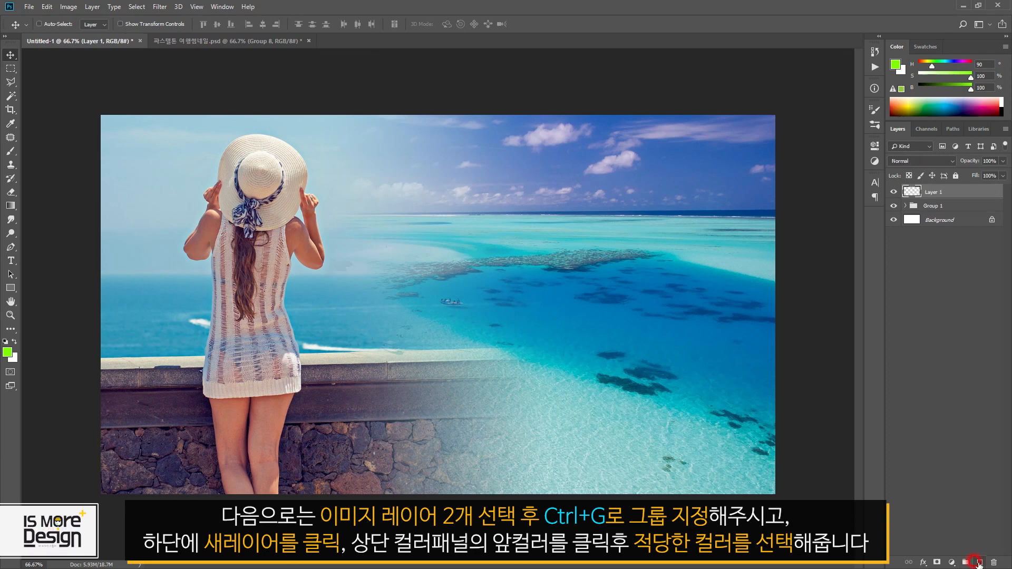
- Set the foreground colour to magenta f000ff
click(896, 65)
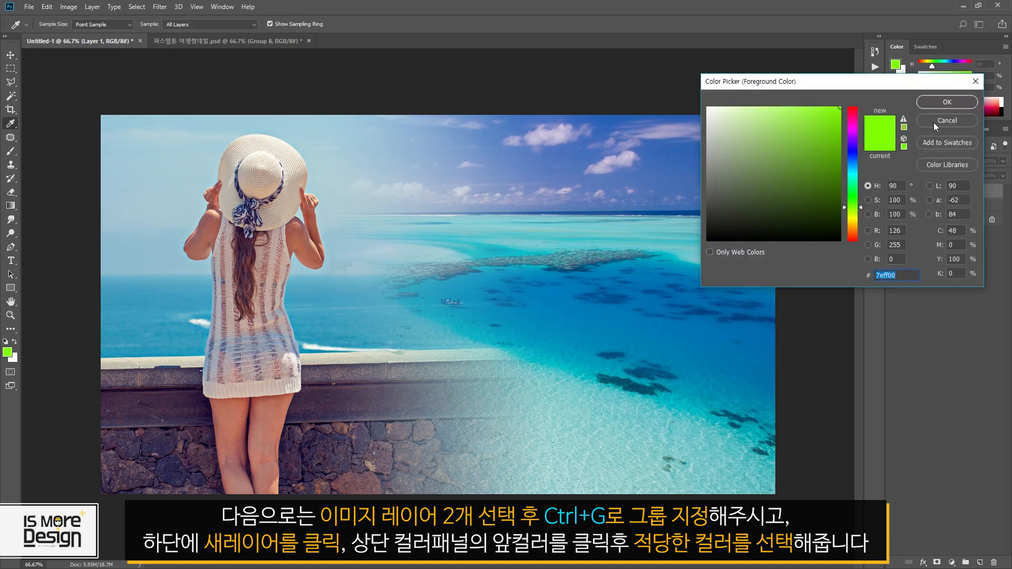
drag(883, 86, 873, 122)
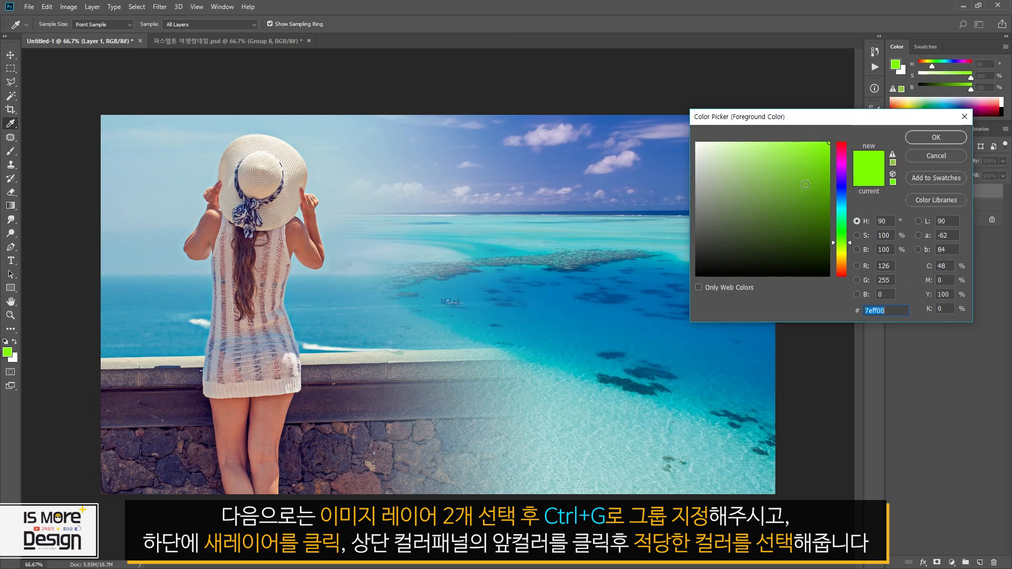
drag(836, 240, 846, 165)
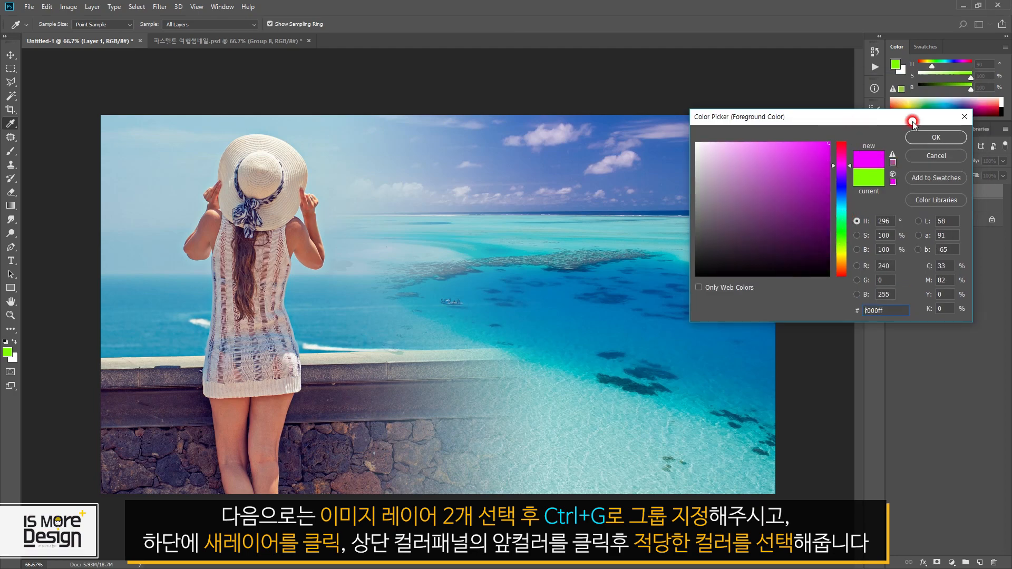
click(939, 137)
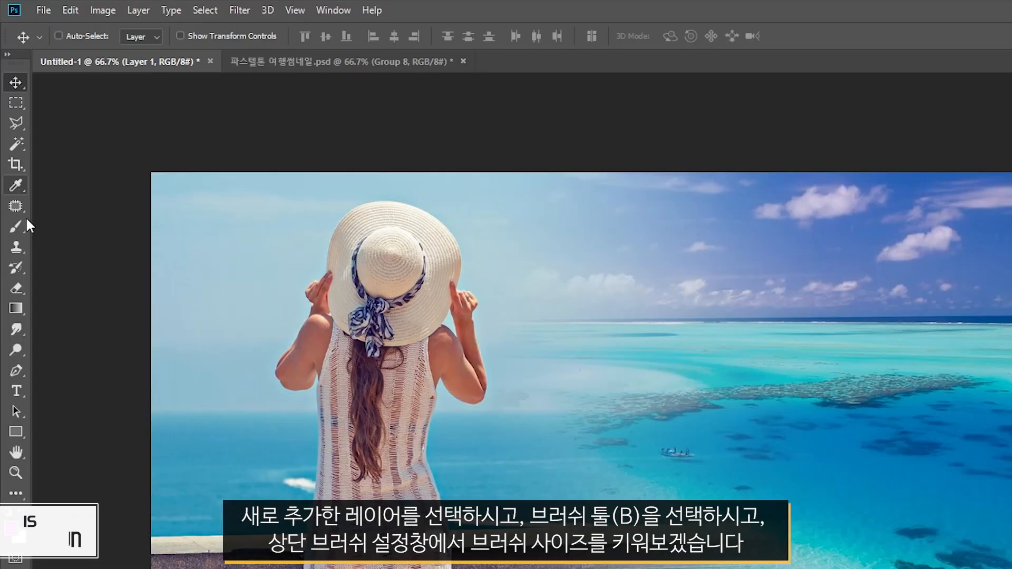
- Activate the Brush tool and set the soft round brush's size to 275 px
click(15, 151)
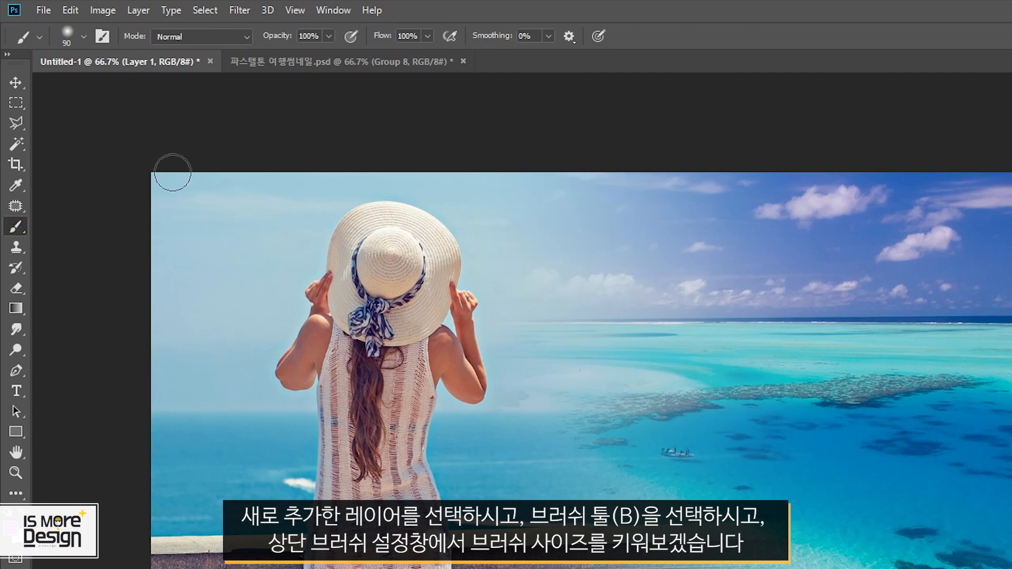
click(84, 36)
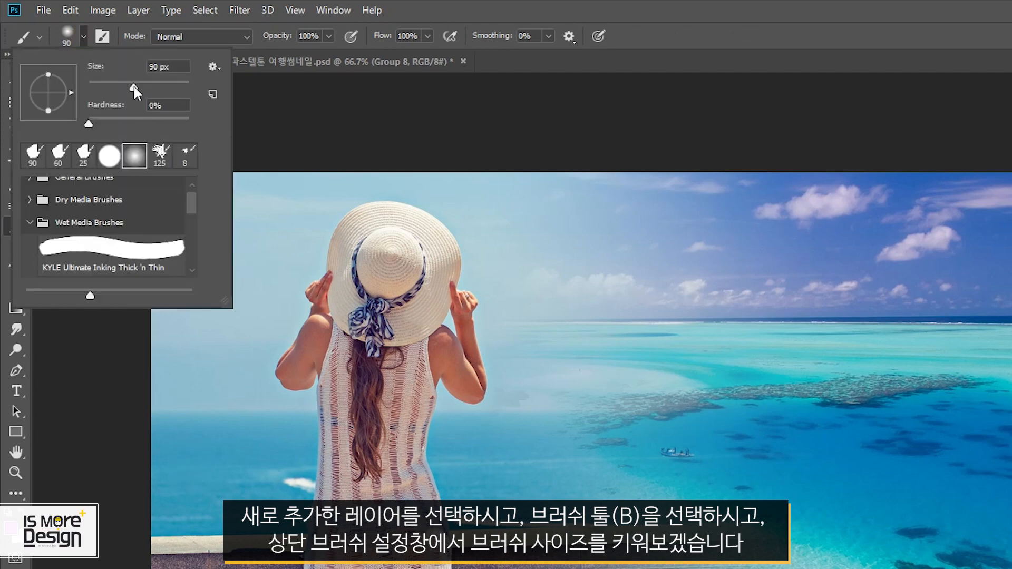
drag(134, 86, 158, 88)
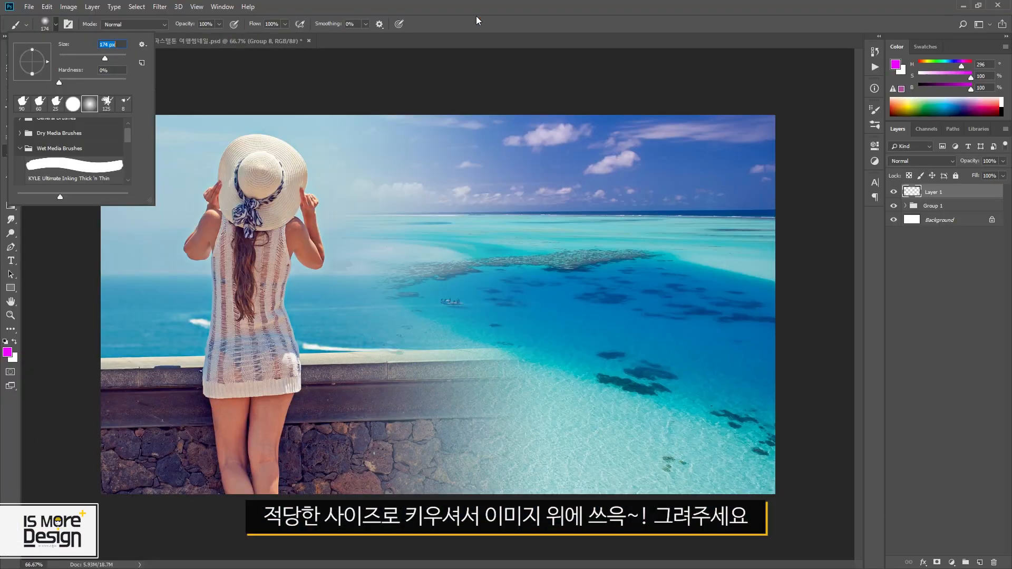
text(275)
key(Return)
- Try a diagonal magenta brush stroke across the image and undo it
mouse_move(125, 440)
mouse_down()
mouse_move(264, 370)
mouse_move(537, 290)
mouse_up()
key(ctrl+z)
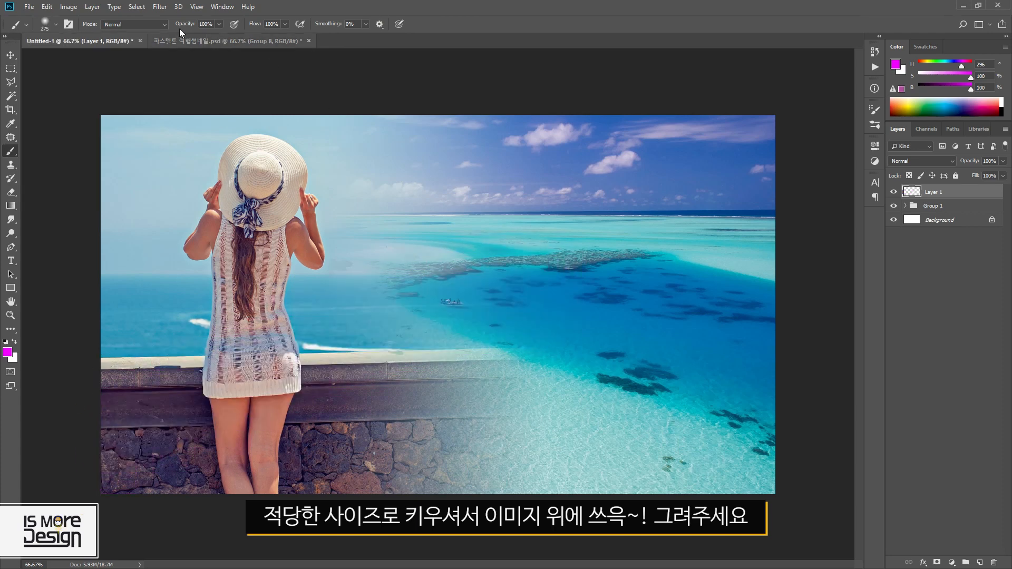
- Enlarge the soft brush to 1102 px and paint a broad magenta stroke diagonally up across the image on the new layer
click(56, 24)
mouse_move(112, 58)
mouse_down()
mouse_move(129, 58)
mouse_move(119, 58)
mouse_up()
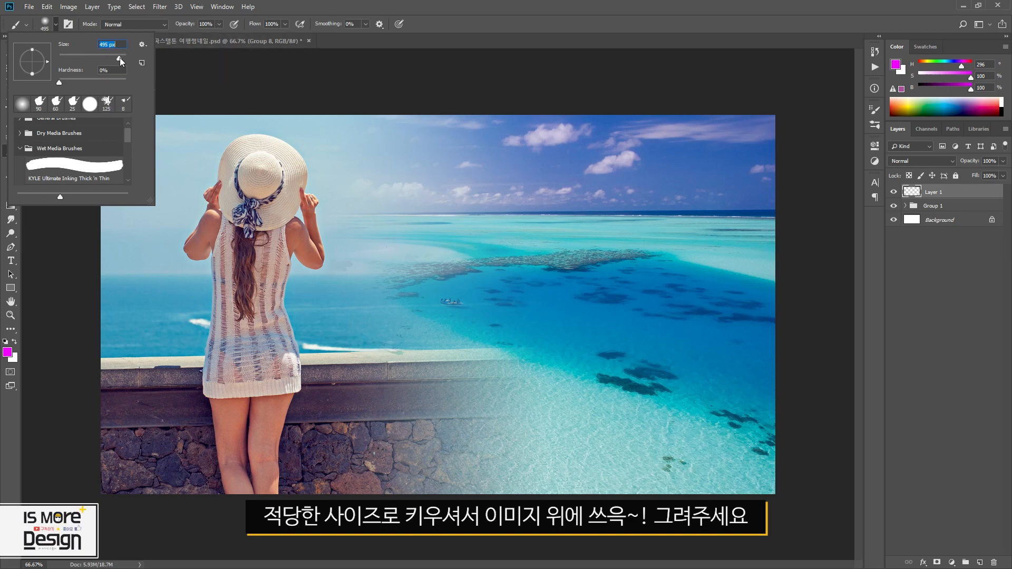
click(108, 104)
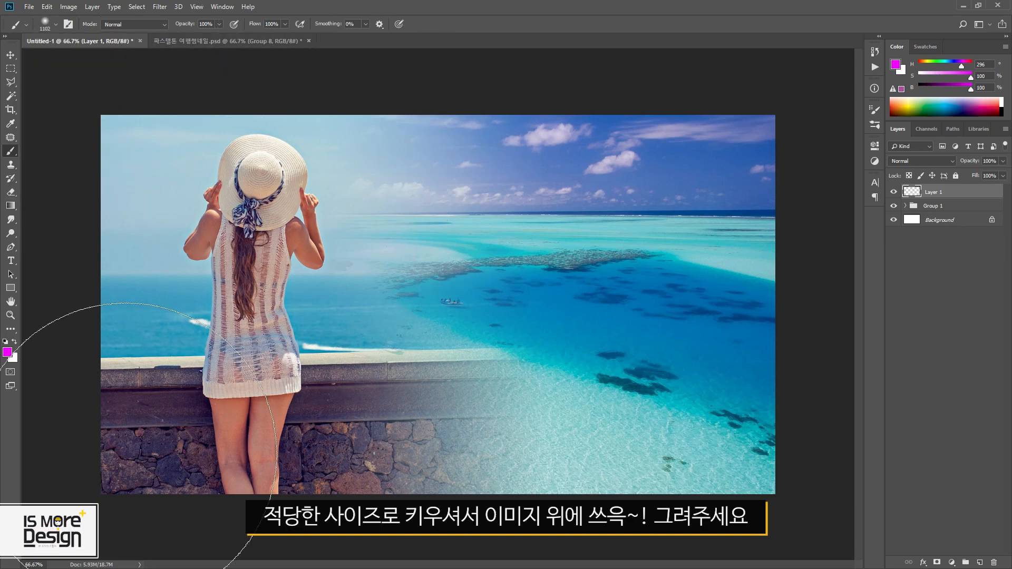
mouse_move(3, 416)
mouse_down()
mouse_move(117, 210)
mouse_move(400, 137)
mouse_move(685, 237)
mouse_up()
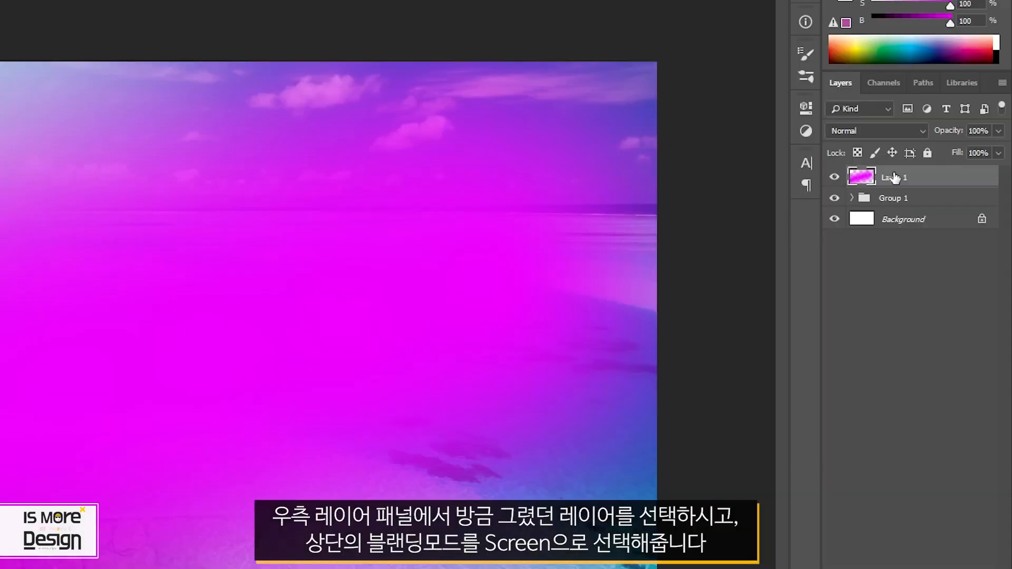
- Set the blend mode of the painted magenta layer, Layer 1, to Screen
click(934, 190)
click(843, 132)
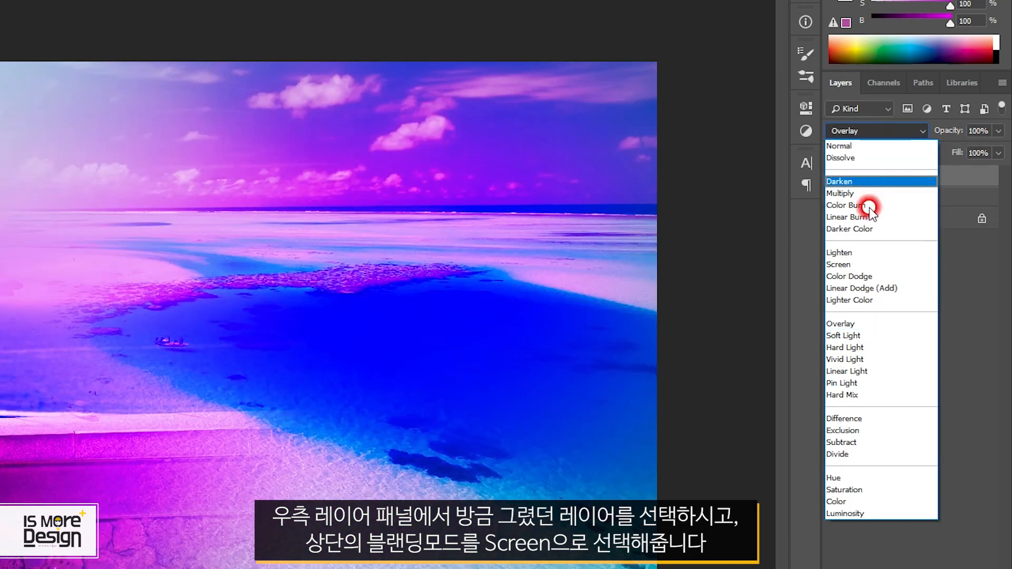
click(856, 265)
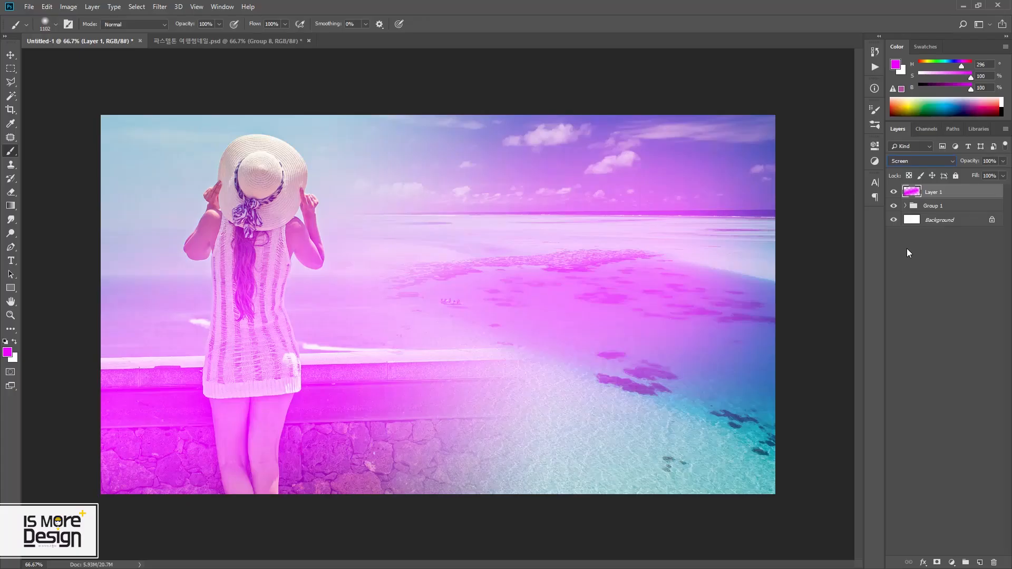
- Lower the opacity of the magenta Layer 1 to 38%
click(937, 191)
key(v)
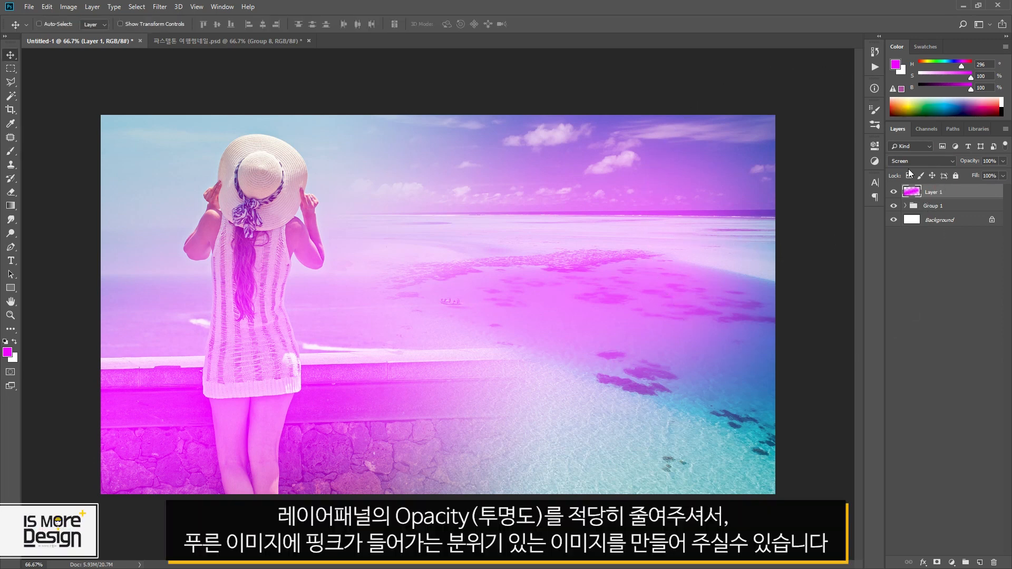
click(1001, 163)
drag(974, 176, 962, 177)
click(936, 297)
- Toggle Layer 1 off and on to compare the image with and without the magenta tint
click(892, 193)
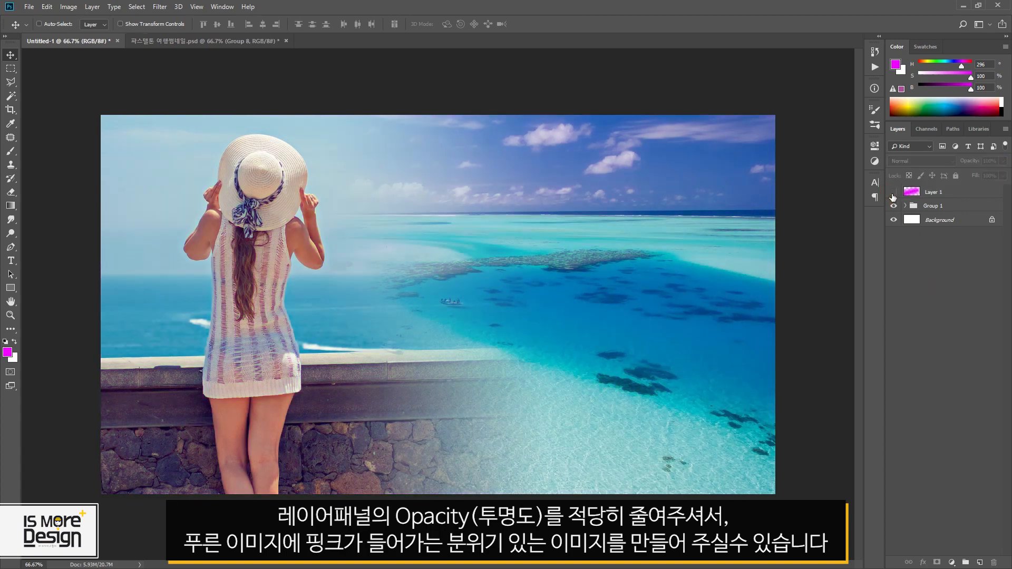
click(893, 194)
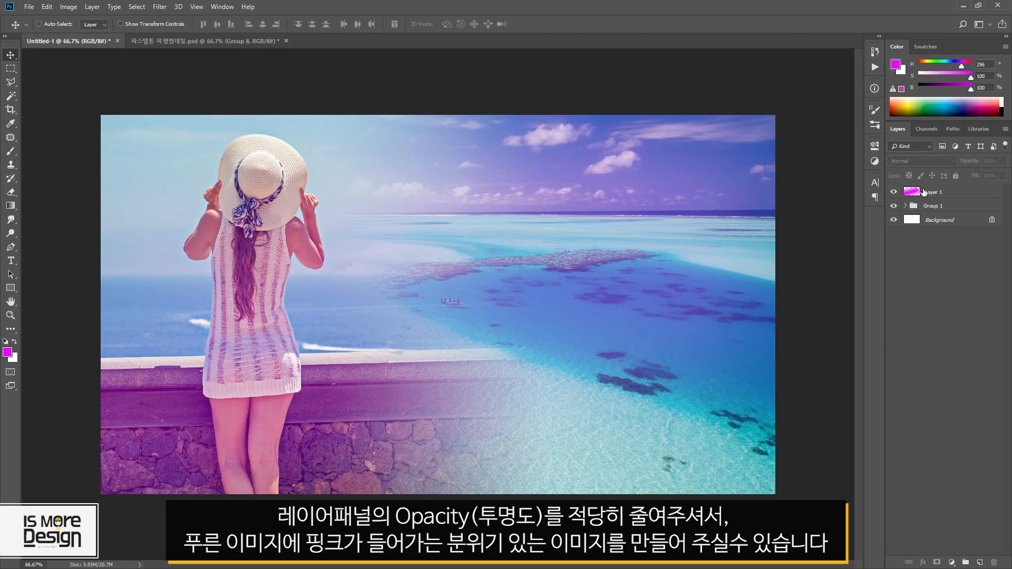
click(923, 193)
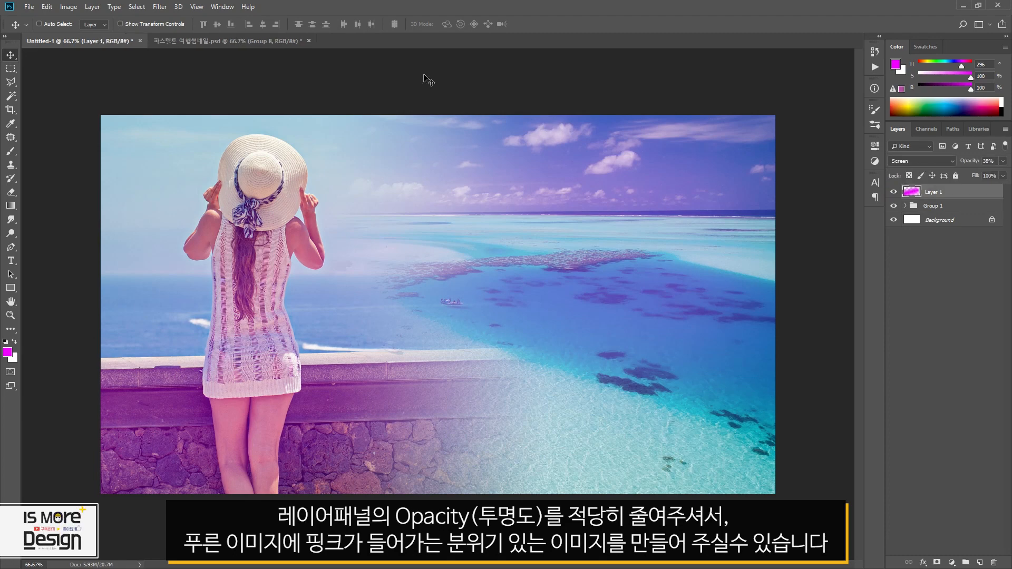
- Compare with the finished travel thumbnail document by toggling its magenta Layer 1, and return to Untitled-1
click(250, 40)
click(893, 234)
click(893, 235)
click(893, 235)
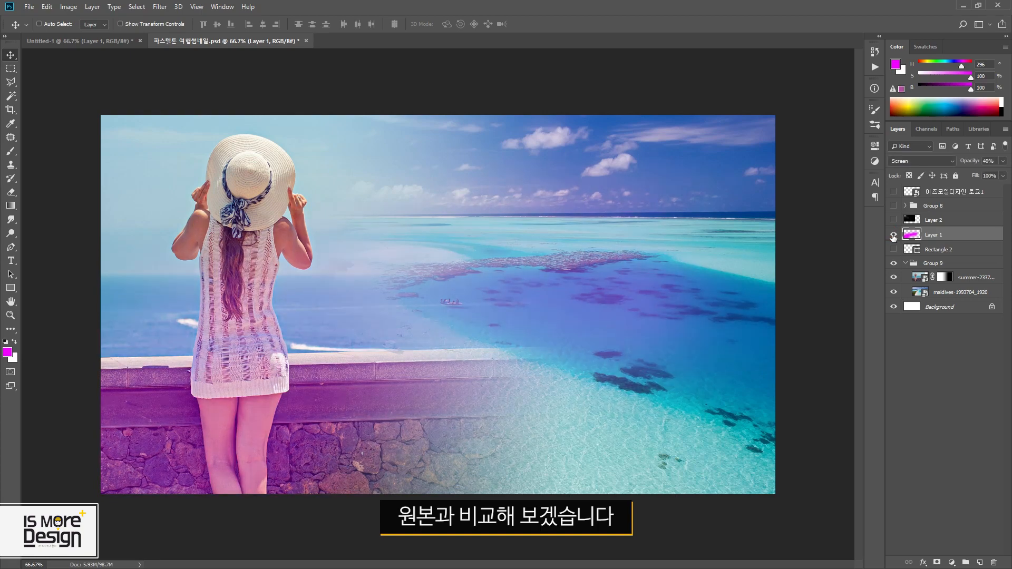
click(124, 41)
- Erase the magenta tint from the sky and horizon on Layer 1 with a soft 464 px Eraser at 0% hardness
click(11, 152)
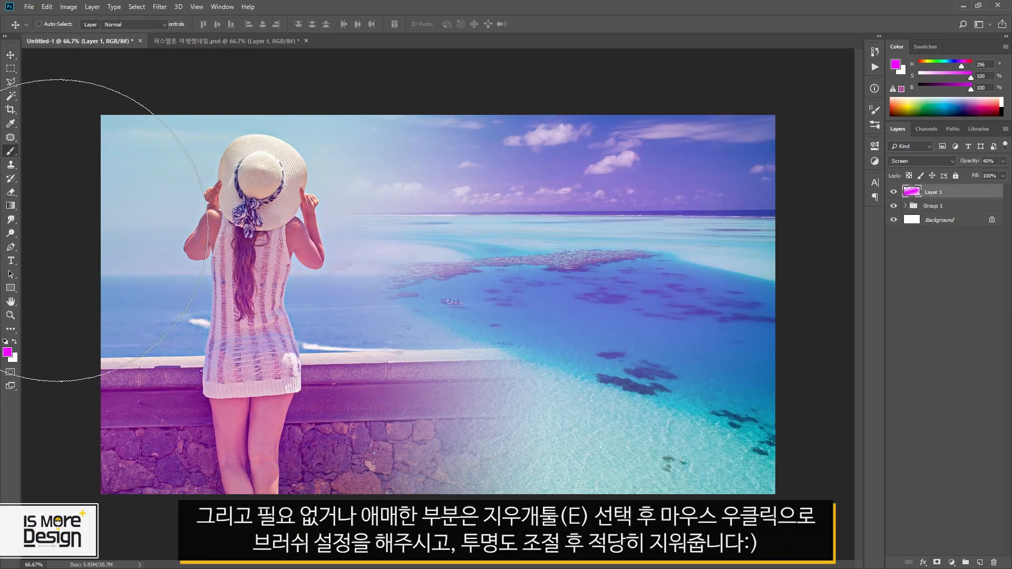
click(10, 192)
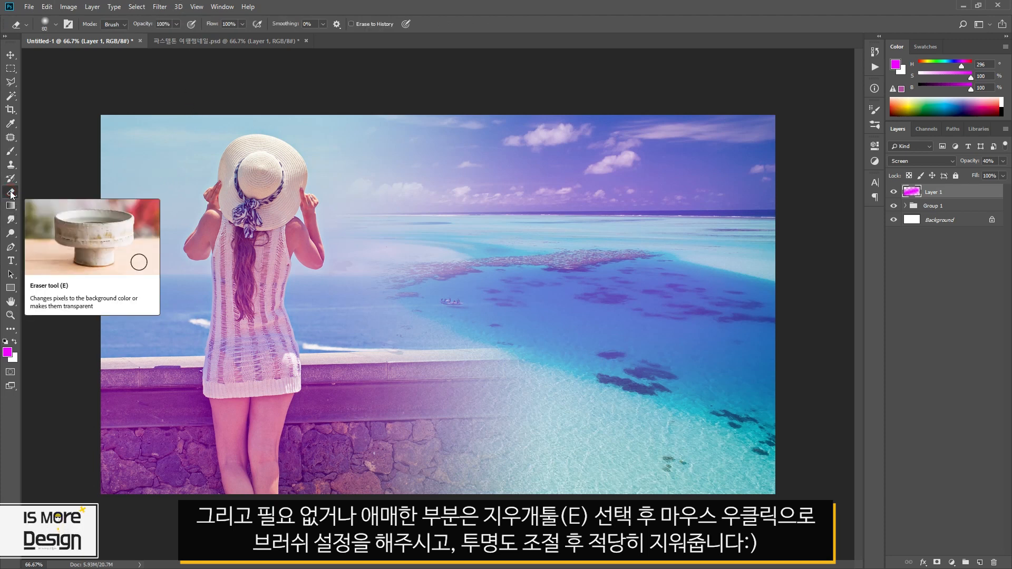
right_click(189, 147)
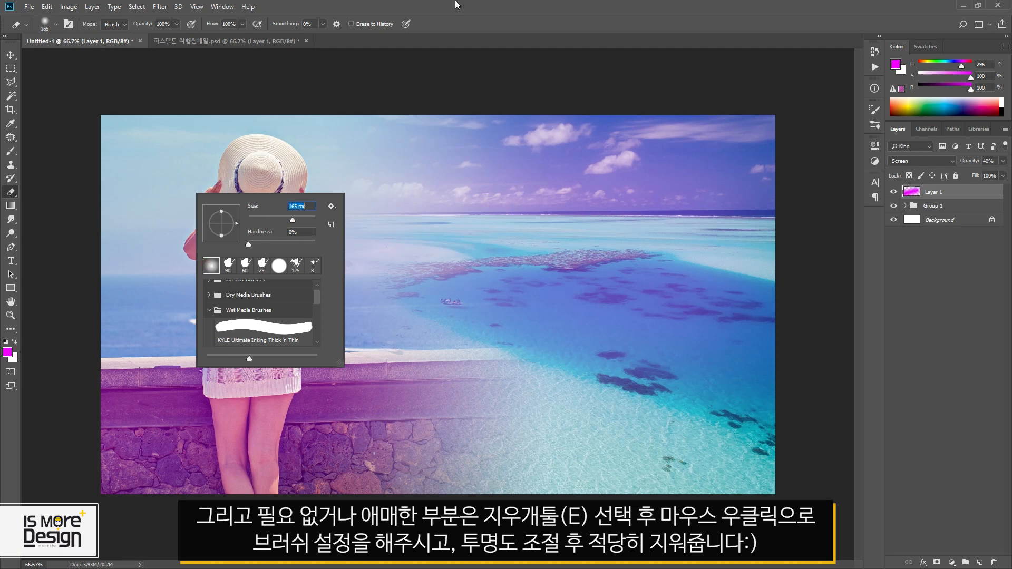
click(442, 39)
drag(128, 143, 295, 158)
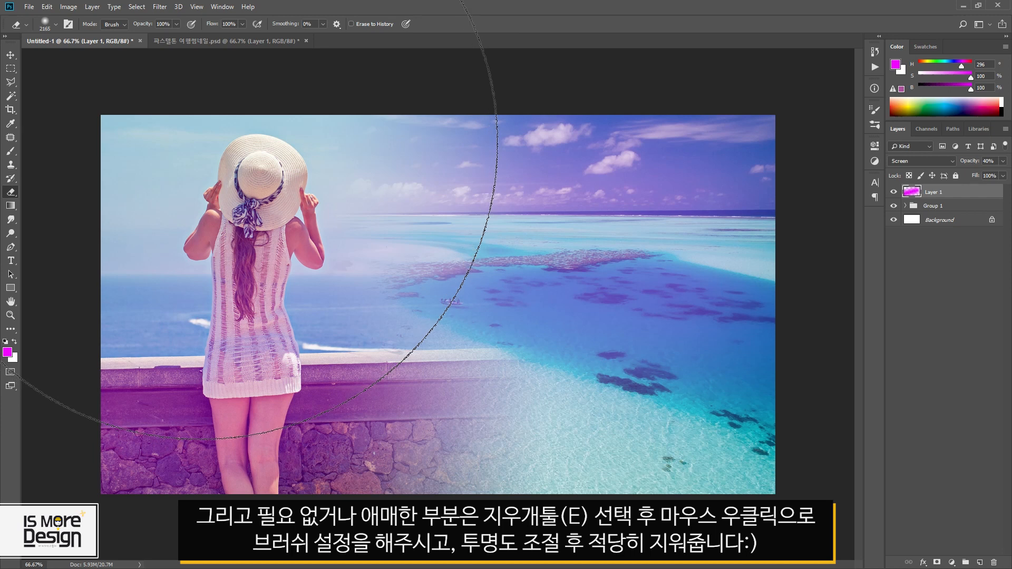
right_click(422, 157)
mouse_move(541, 187)
mouse_down()
mouse_move(527, 156)
mouse_move(792, 156)
mouse_up()
mouse_move(111, 234)
mouse_down()
mouse_move(653, 181)
mouse_move(795, 293)
mouse_up()
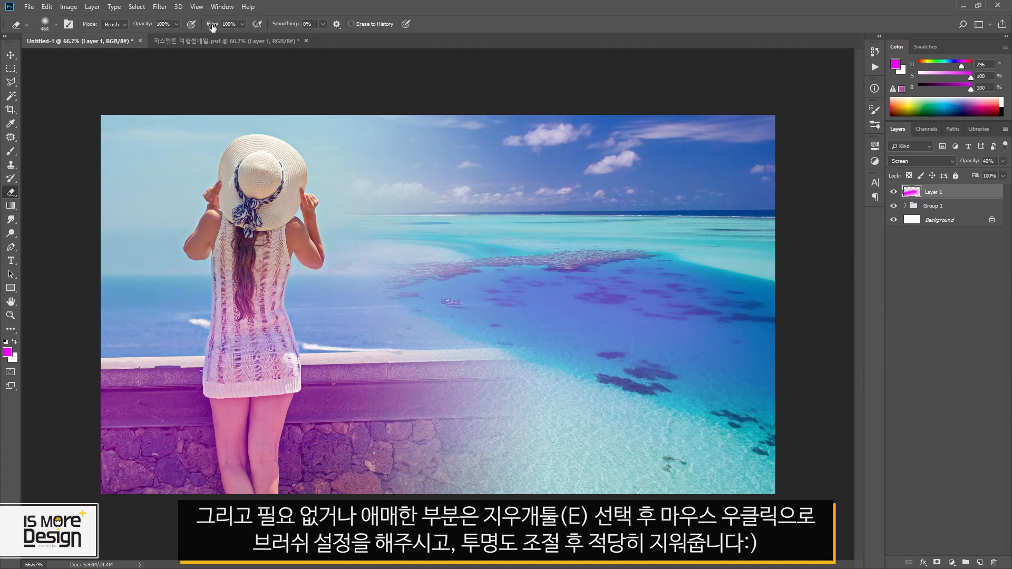
- Erase the remaining magenta over the reef and blue sea on Layer 1 with the soft 464 px Eraser
click(227, 24)
click(166, 23)
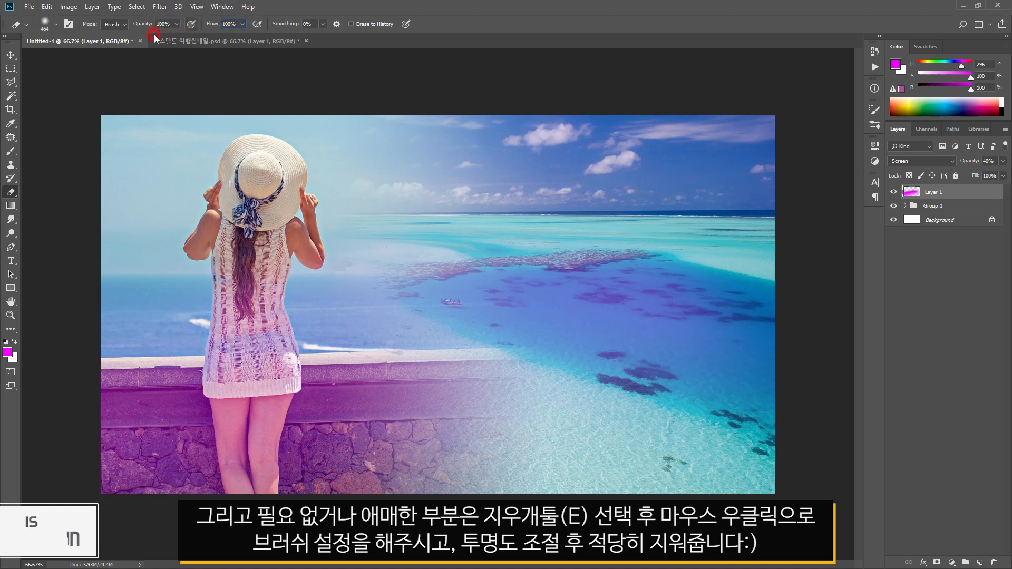
mouse_move(474, 215)
mouse_down()
mouse_move(741, 283)
mouse_move(633, 457)
mouse_move(658, 224)
mouse_move(592, 186)
mouse_up()
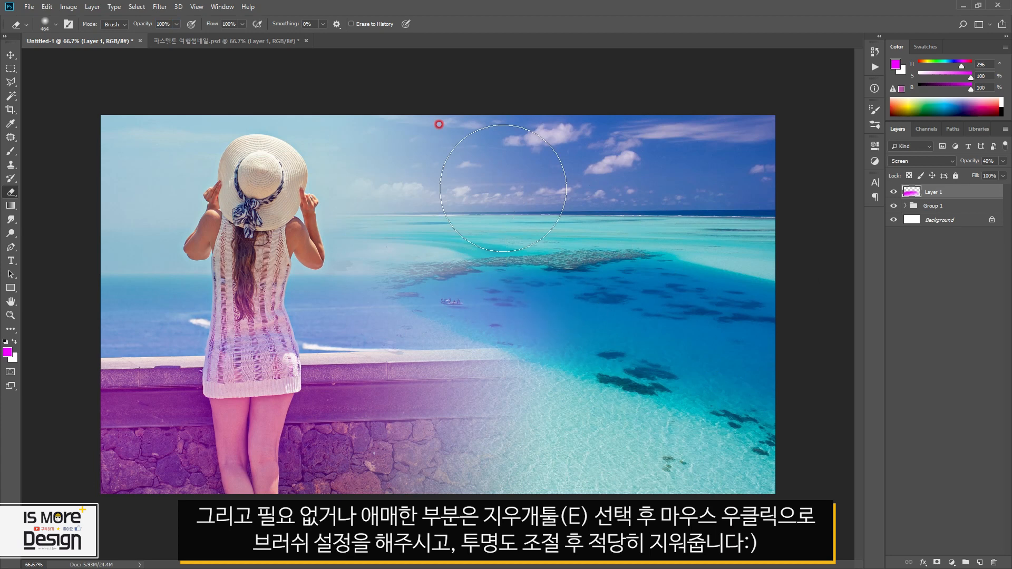
key(v)
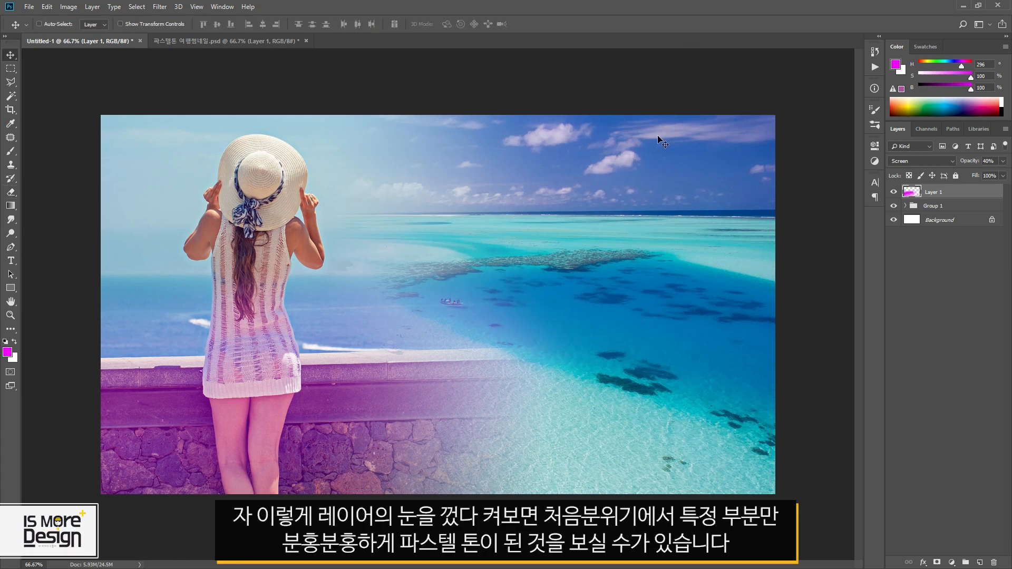
- Hide the painted magenta layer and add a Gradient fill layer above it
click(893, 193)
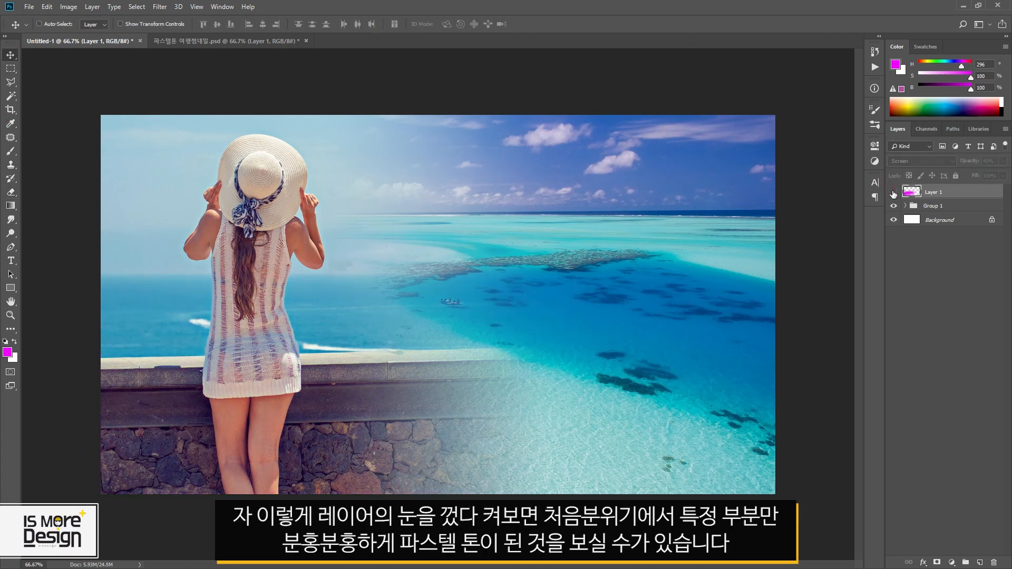
click(892, 193)
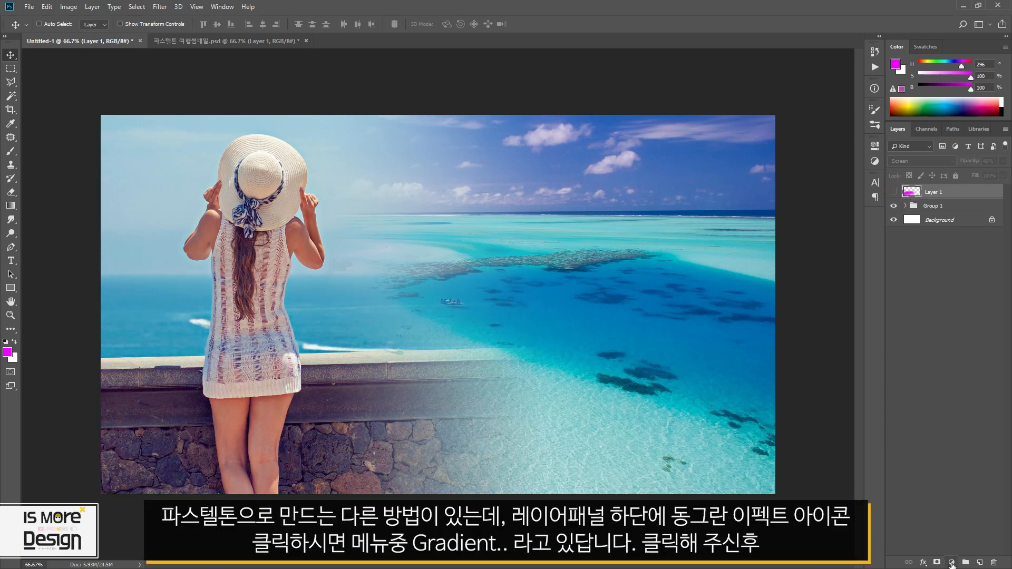
click(952, 563)
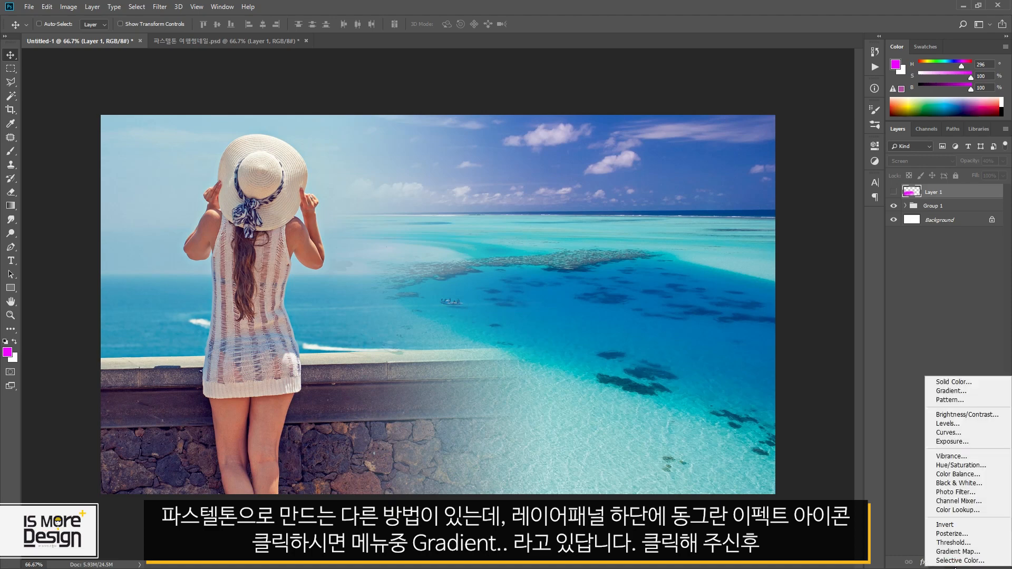
click(951, 391)
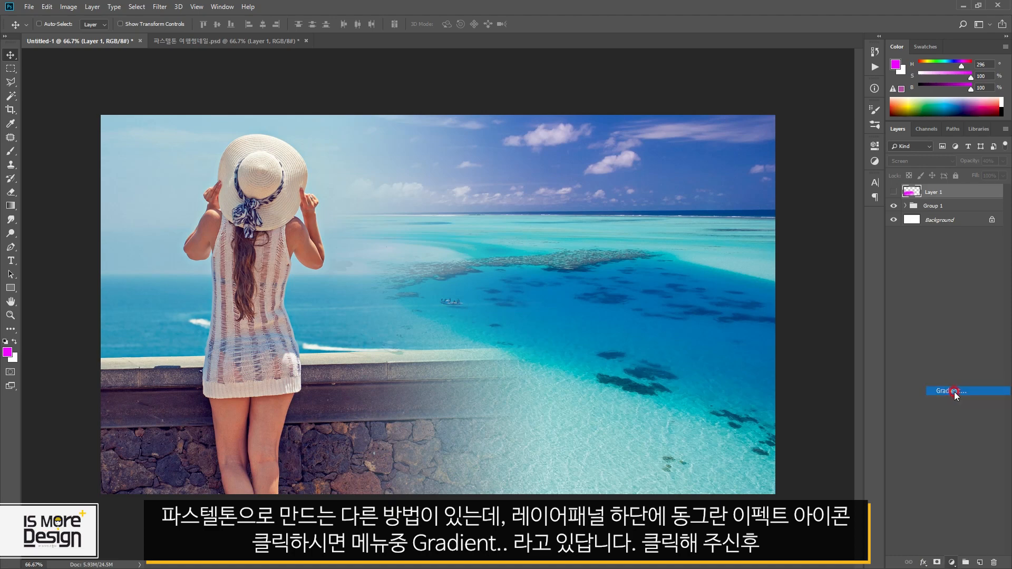
drag(833, 257, 839, 187)
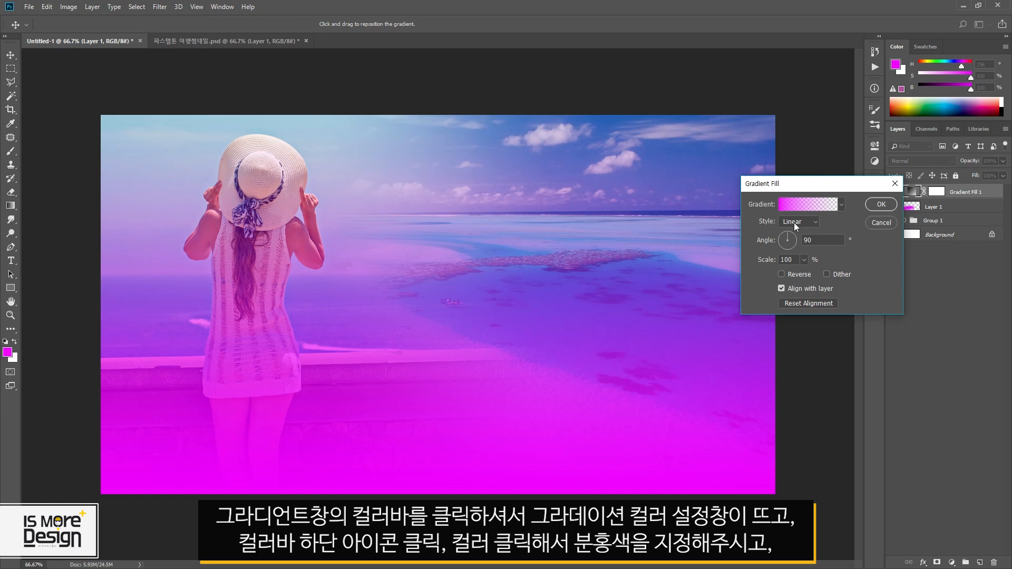
- Edit the fill's gradient and confirm magenta f000ff for the colour stop at location 0%
click(810, 203)
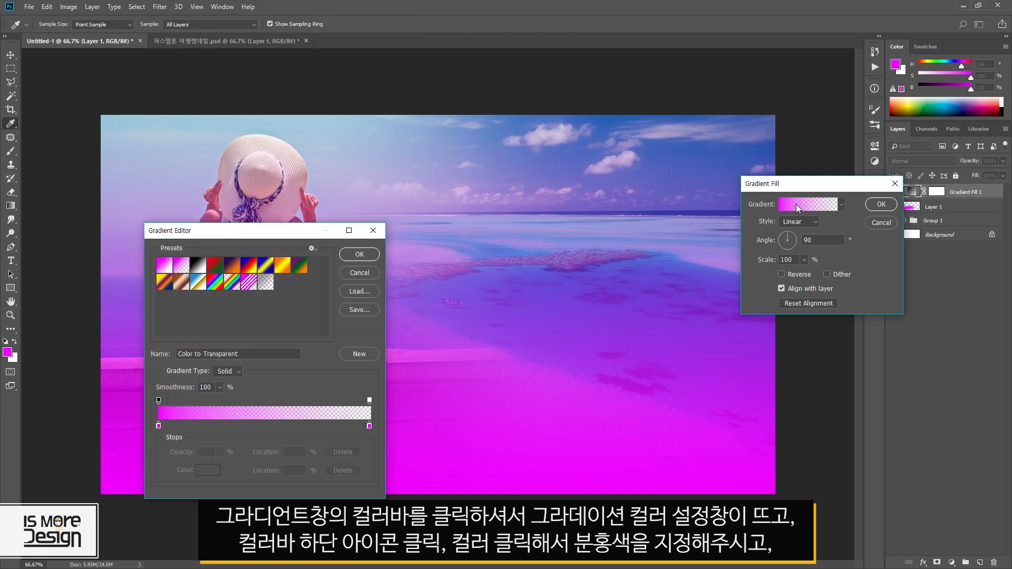
drag(264, 231, 609, 110)
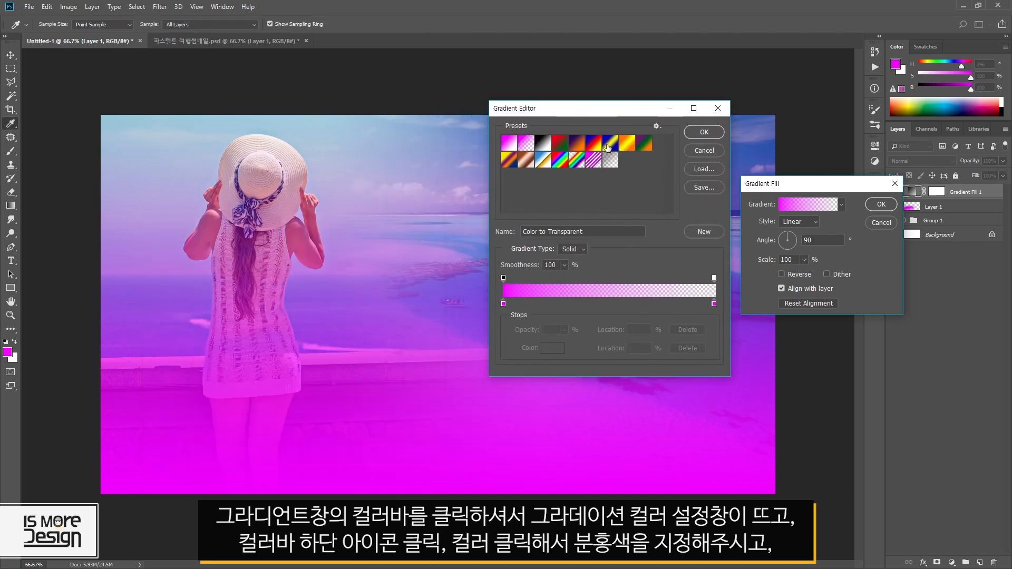
click(502, 303)
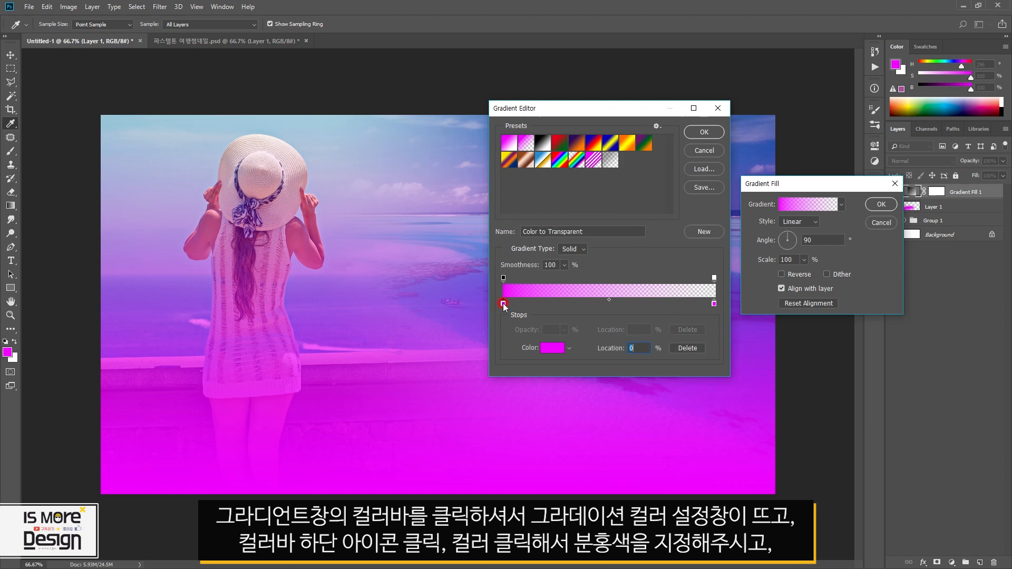
click(547, 349)
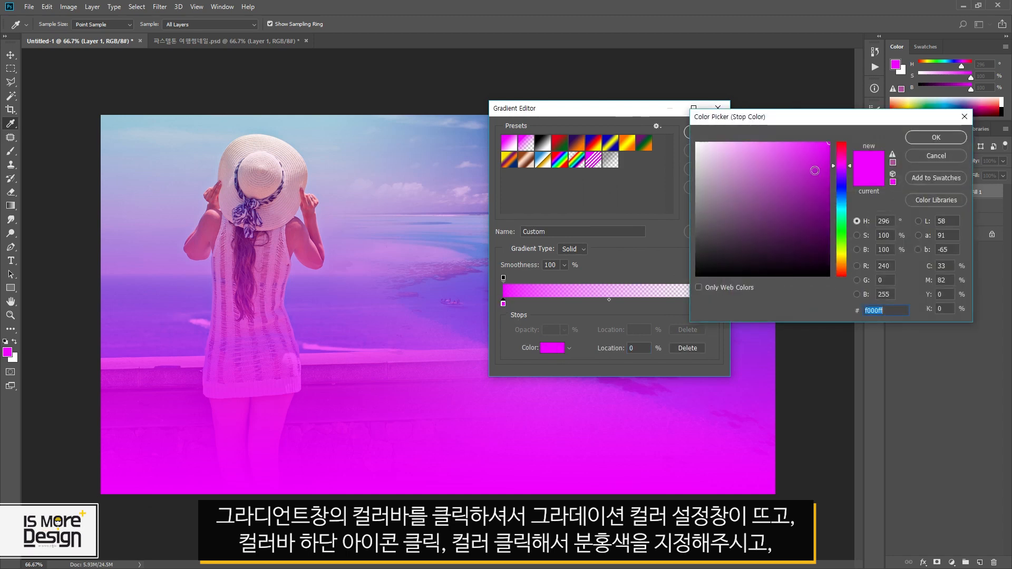
click(935, 137)
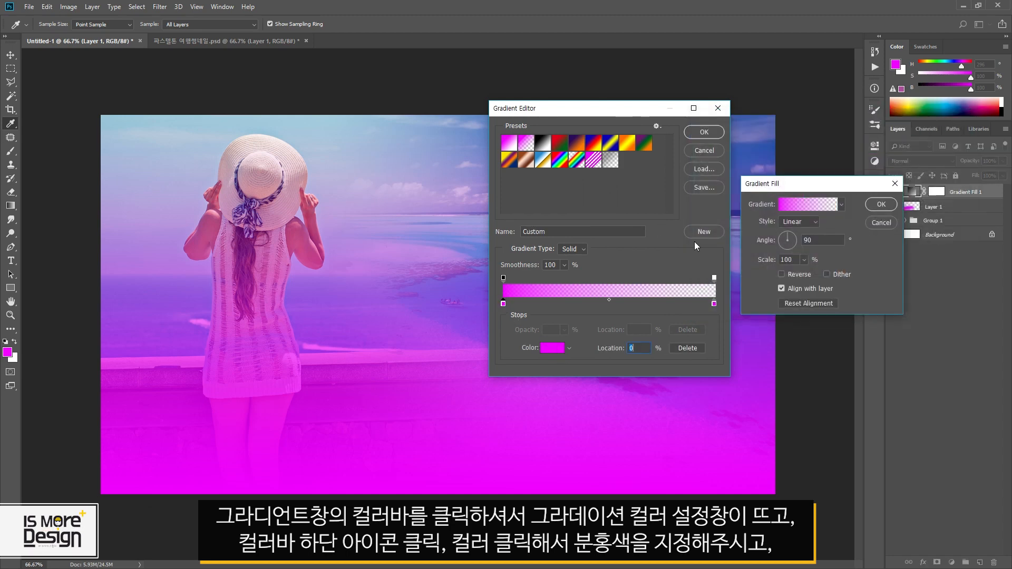
- Add a colour stop at location 51% of the gradient and set its colour to mint green 00ffae
click(610, 299)
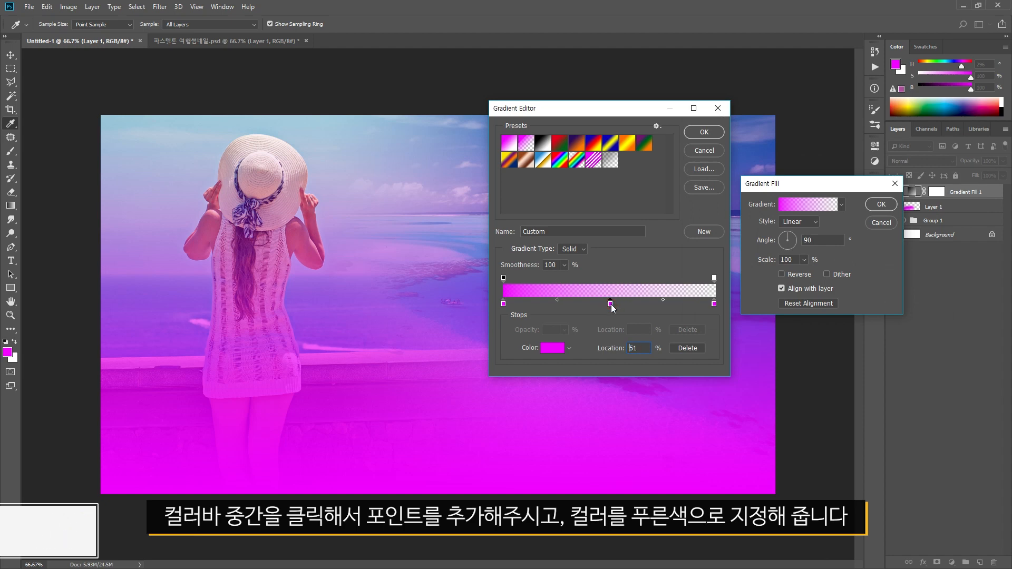
click(551, 348)
click(842, 233)
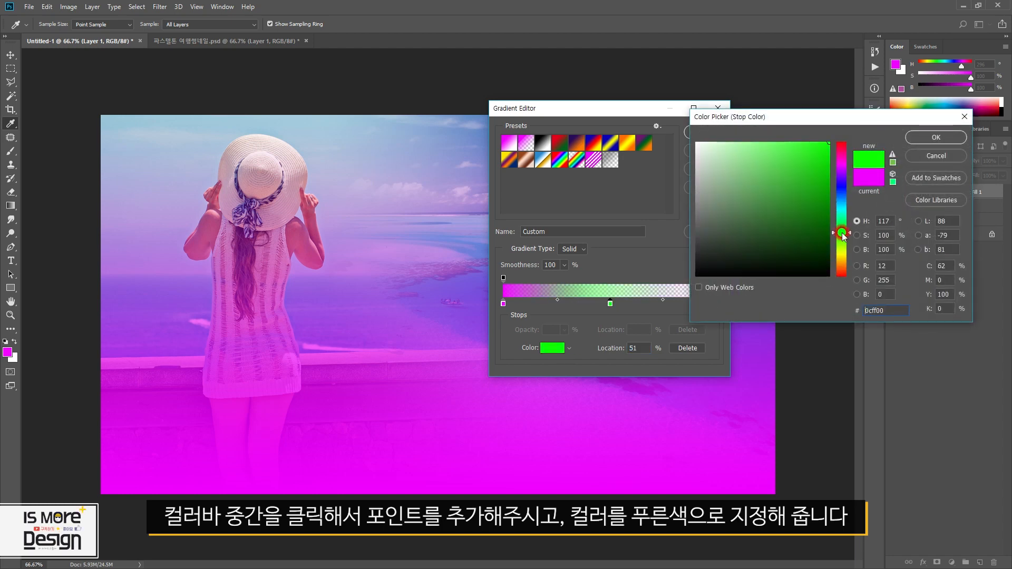
click(843, 216)
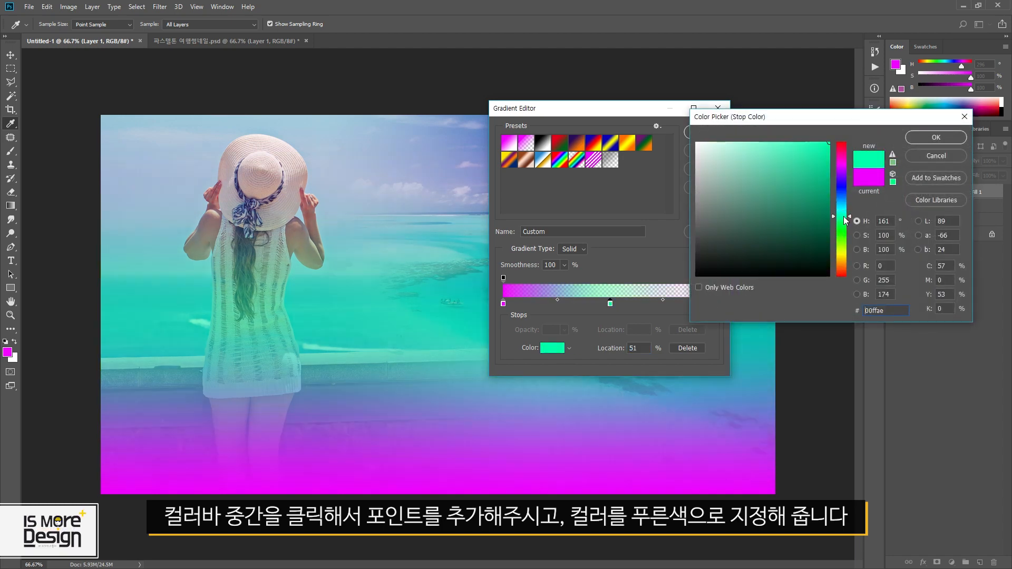
click(927, 138)
- Set the gradient's end colour stop at location 100% to yellow fcff00
click(714, 304)
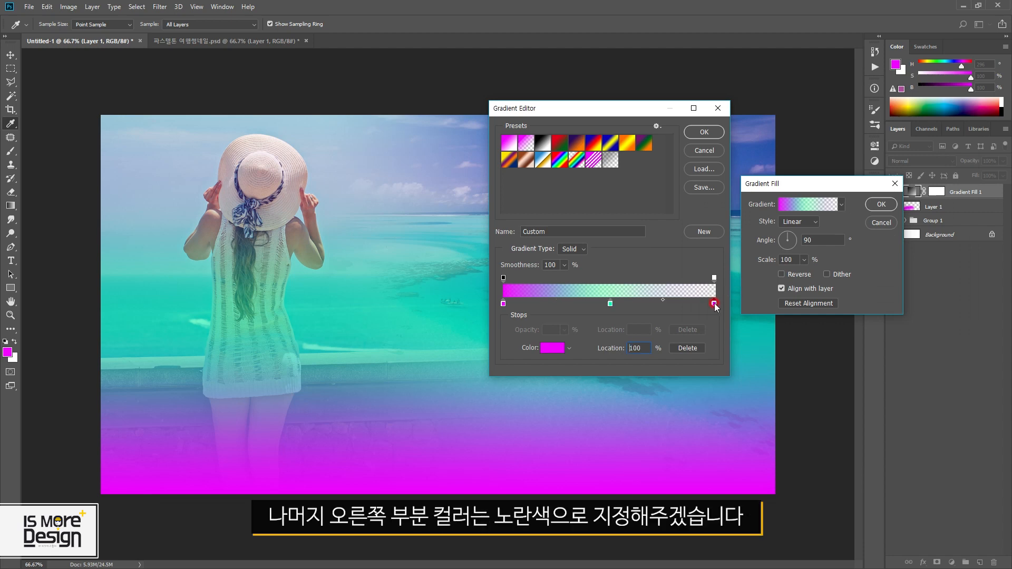
click(551, 349)
drag(840, 200, 840, 253)
click(927, 138)
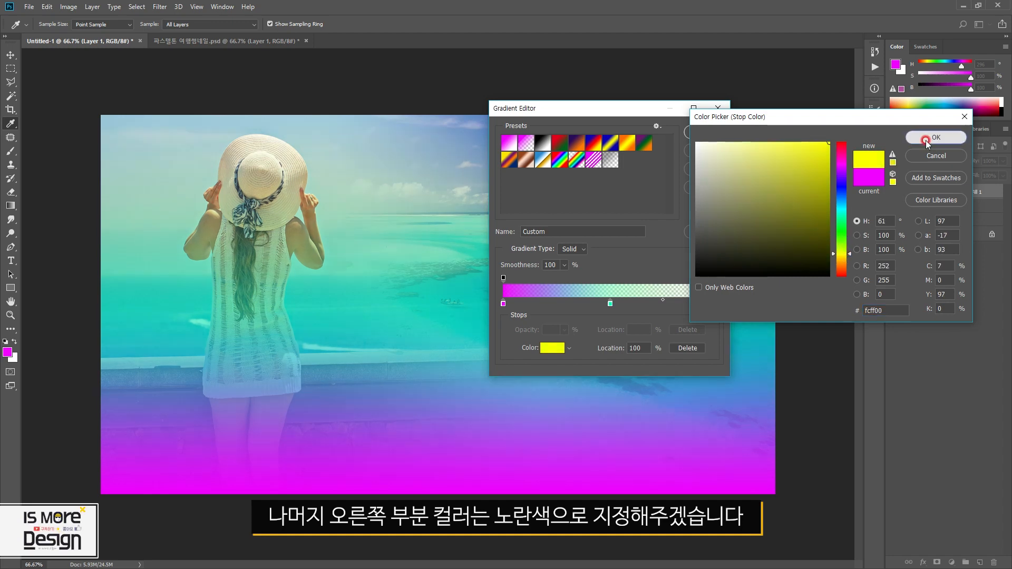
- Set the gradient's end opacity stop at location 100% to 30% and accept the edited gradient
drag(632, 108, 783, 126)
click(654, 296)
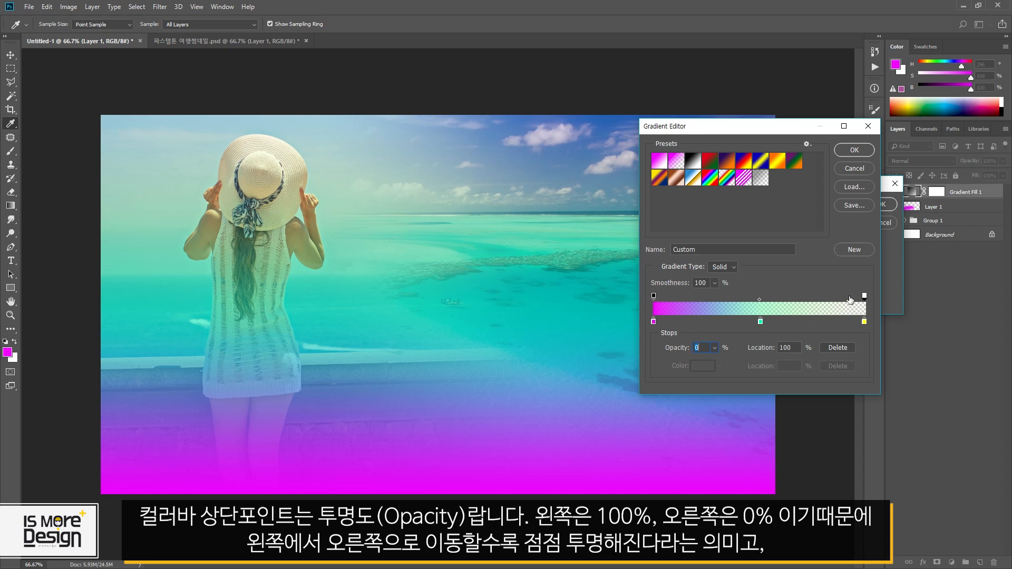
click(653, 296)
click(864, 295)
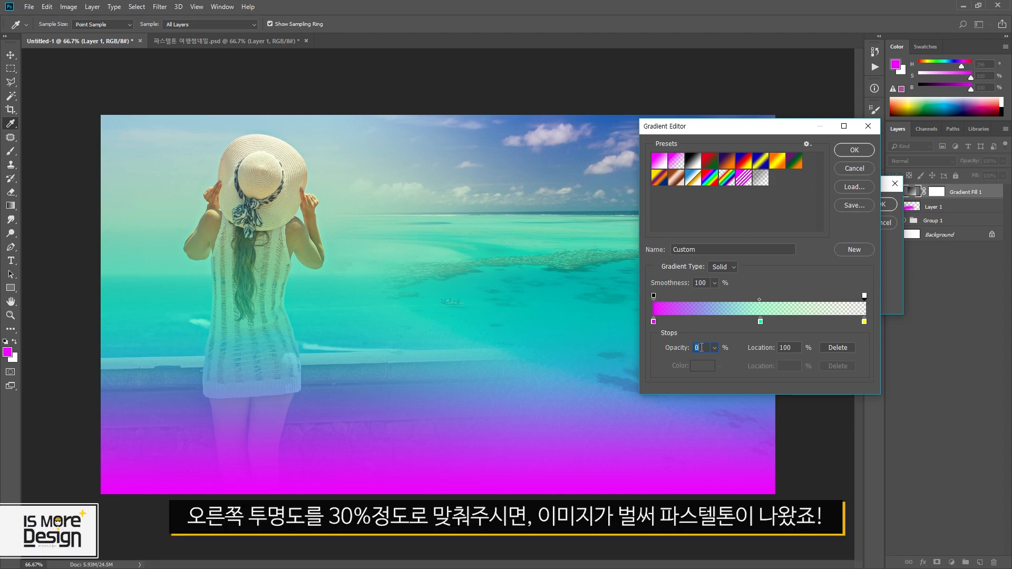
text(30)
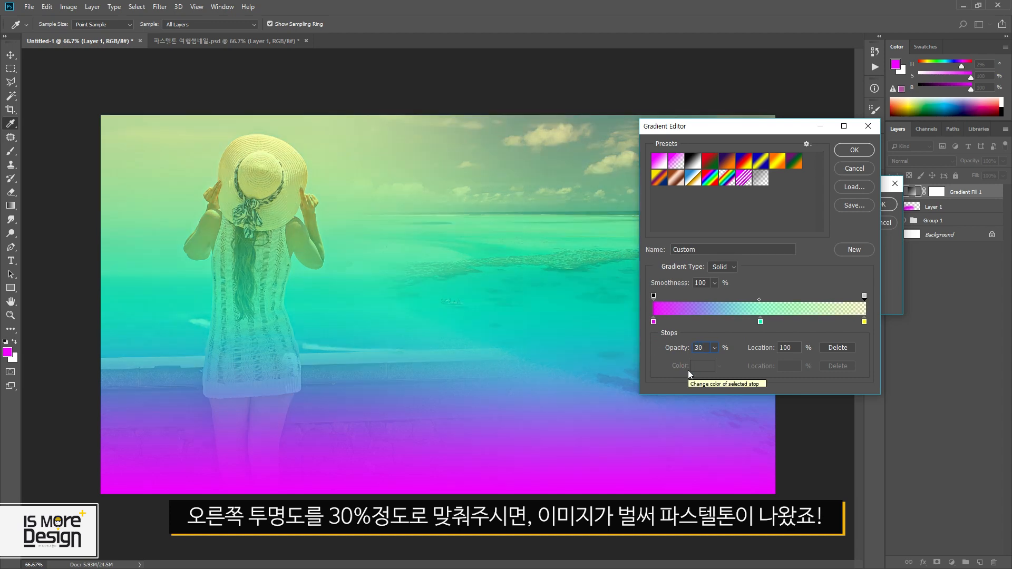
click(854, 151)
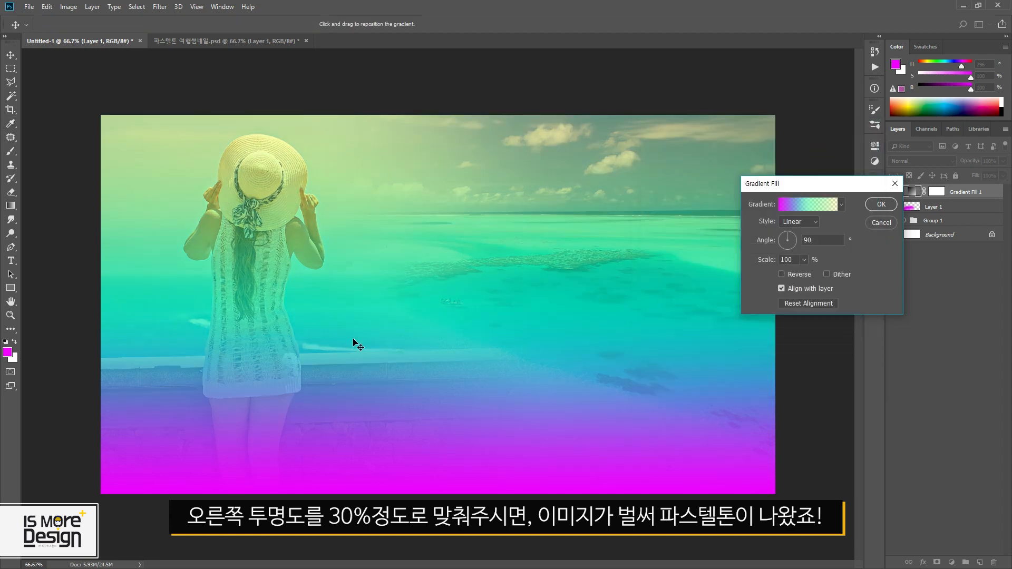
- Shift the gradient fill slightly downward over the image while the Gradient Fill settings are open
drag(833, 182, 816, 162)
drag(497, 278, 492, 304)
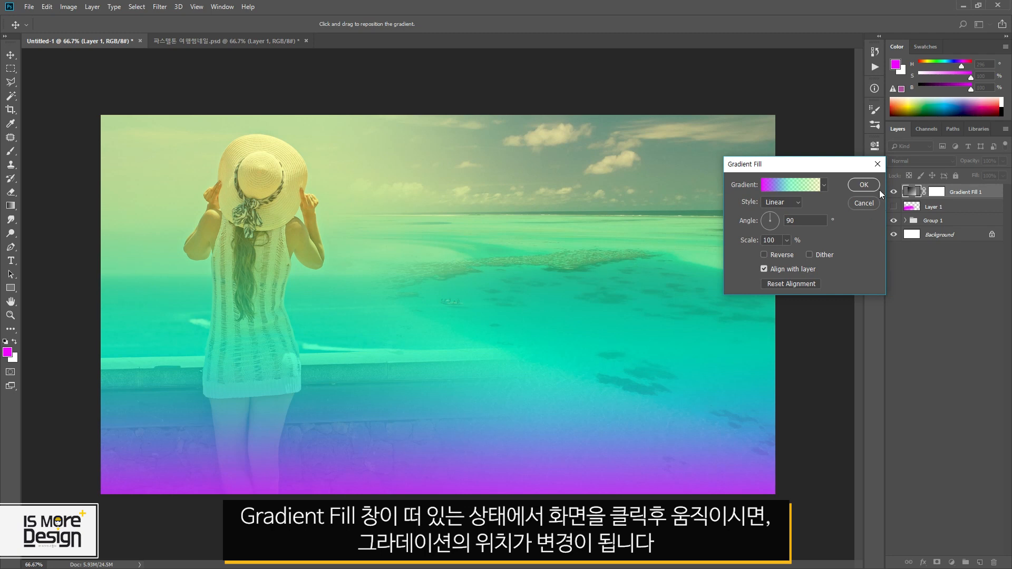
- Turn the linear gradient to a diagonal angle of about 61° and accept the gradient fill settings
click(762, 222)
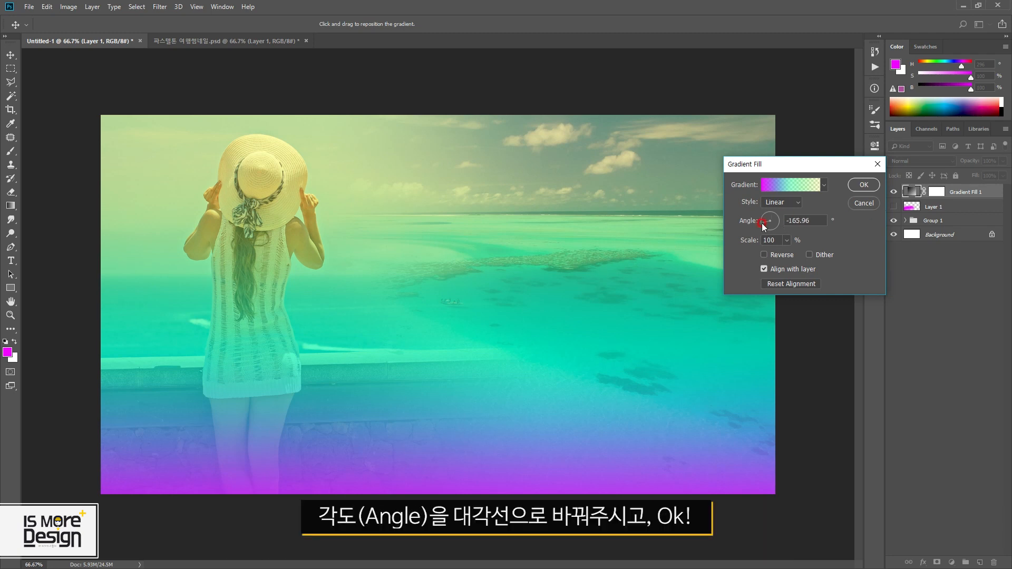
drag(777, 221, 779, 216)
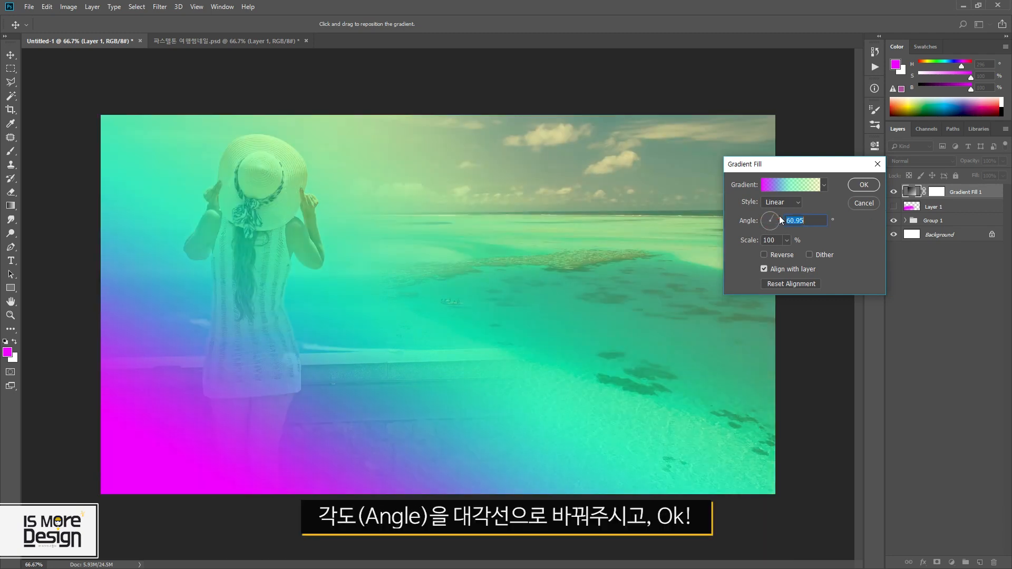
click(863, 184)
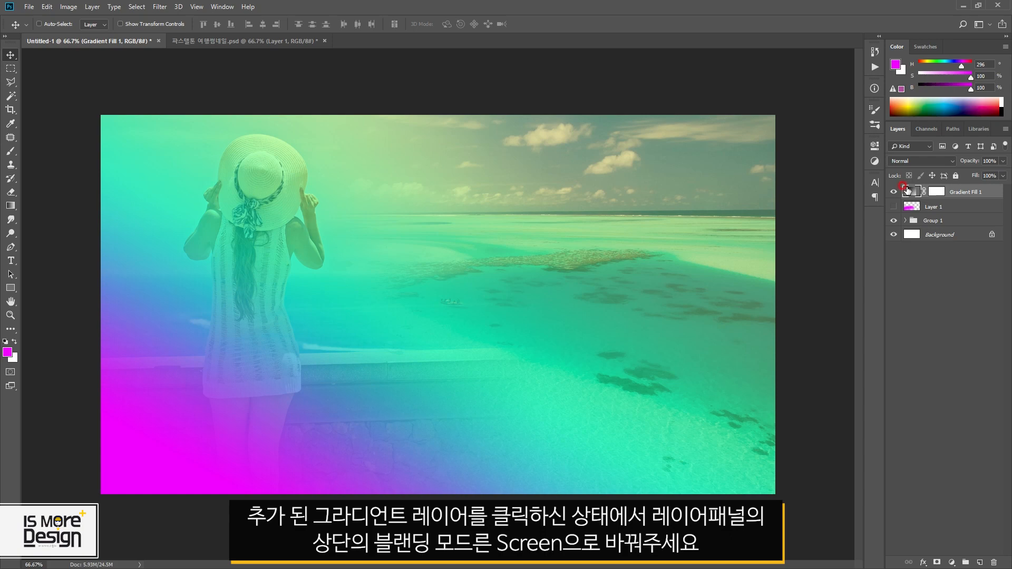
- Set the gradient fill layer's blend mode to Screen and reduce its opacity to 40%
click(922, 161)
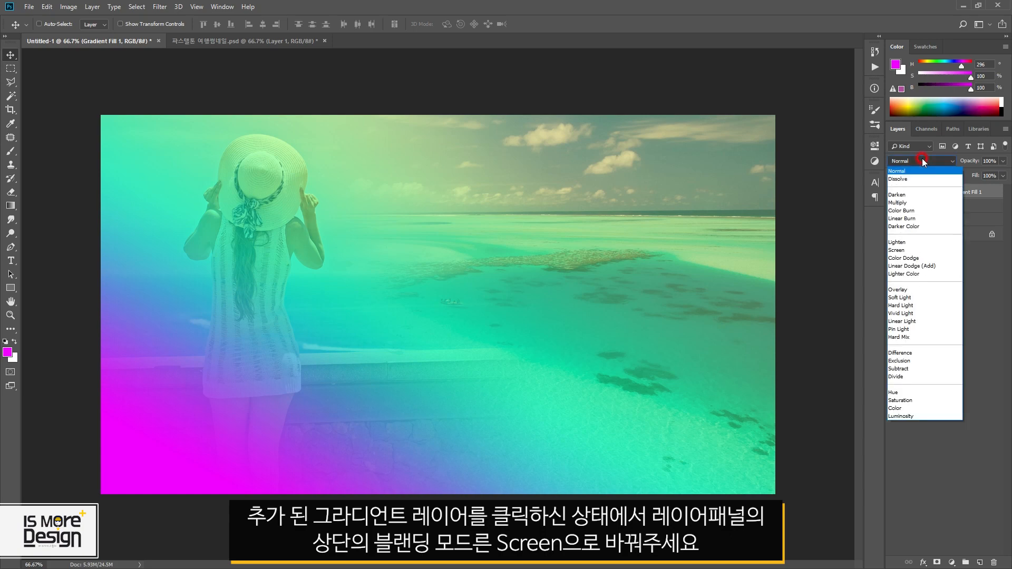
click(906, 250)
drag(893, 192, 896, 210)
click(896, 209)
click(895, 207)
click(893, 192)
click(956, 190)
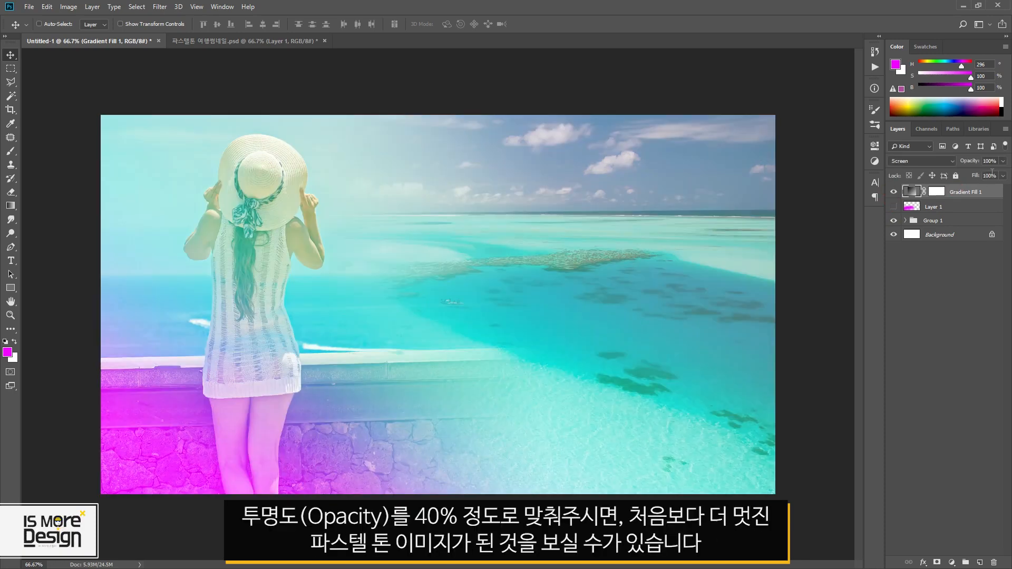
click(1002, 161)
click(973, 174)
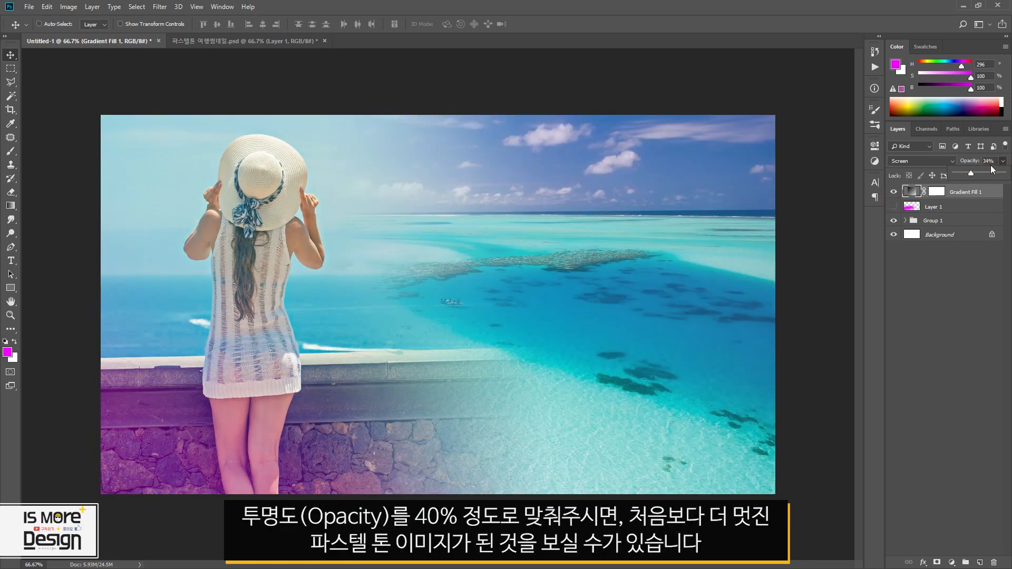
- Hide and show the gradient fill layer to compare the image with and without the pastel tint
click(893, 192)
click(893, 192)
click(892, 191)
click(893, 192)
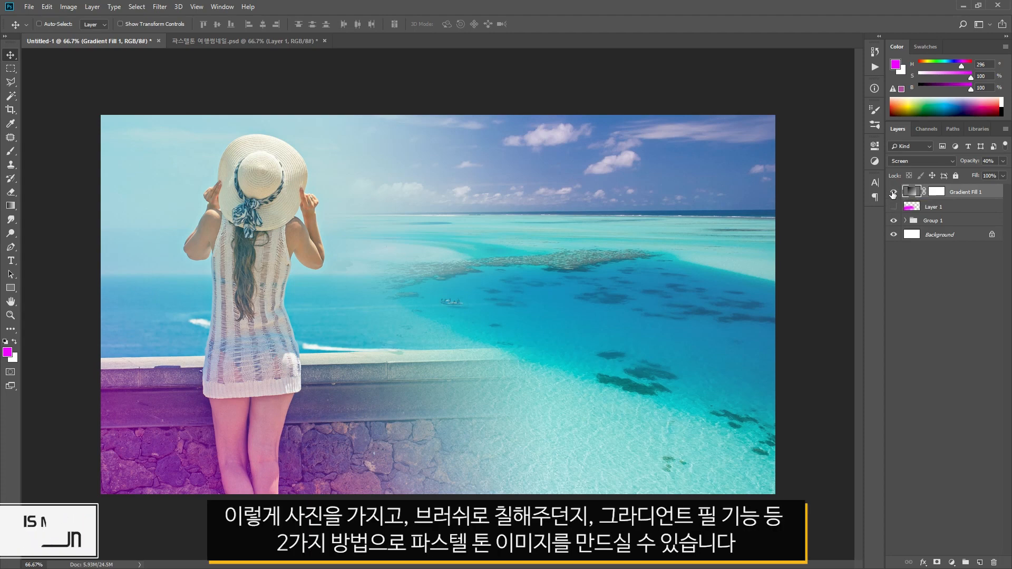
click(893, 192)
click(932, 207)
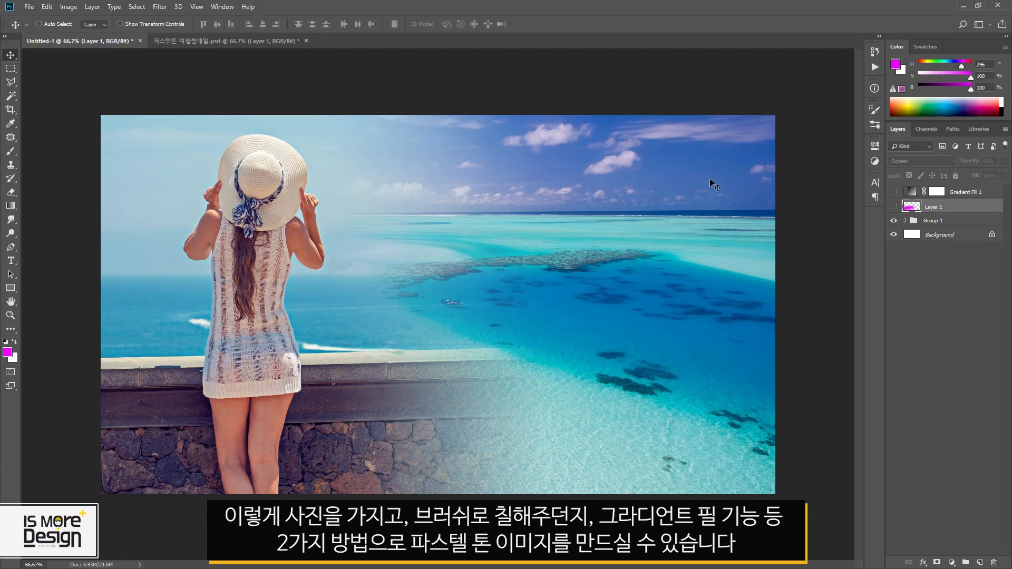
click(893, 192)
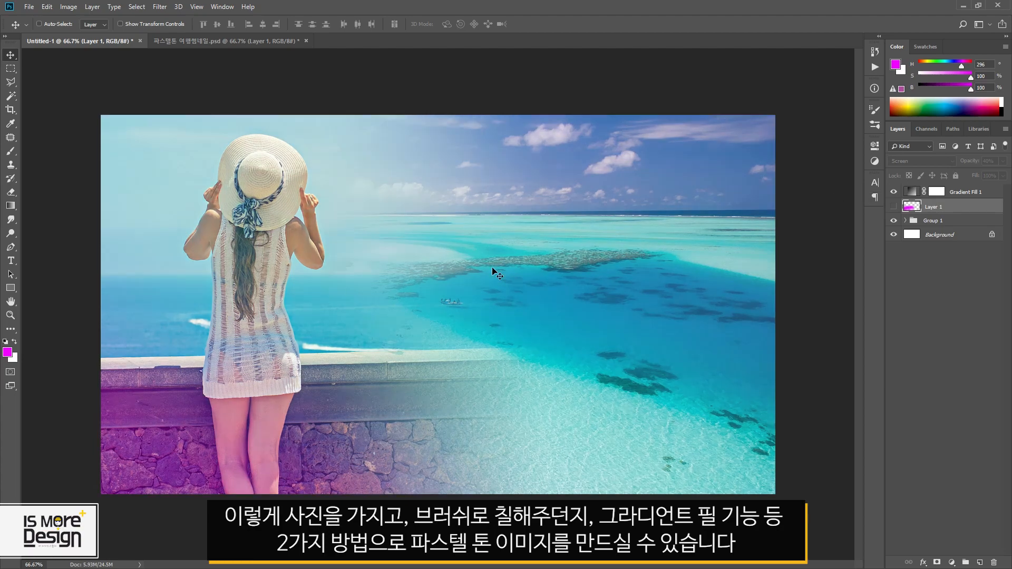
click(976, 194)
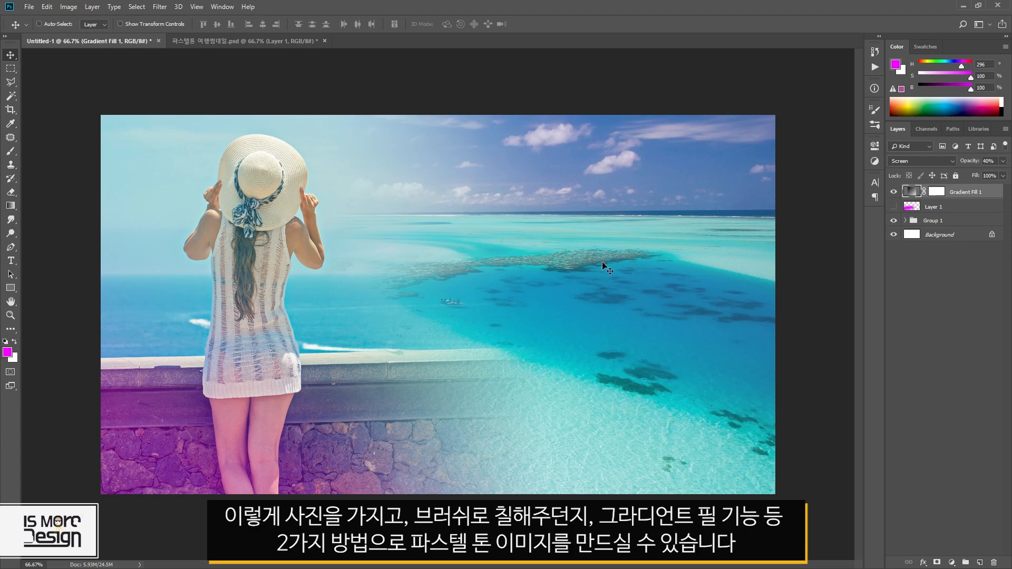
- Show the Rectangle 2 layer in the reference document 파스텔톤 여행썸네일.psd to examine its outline, and return to Untitled-1
click(270, 42)
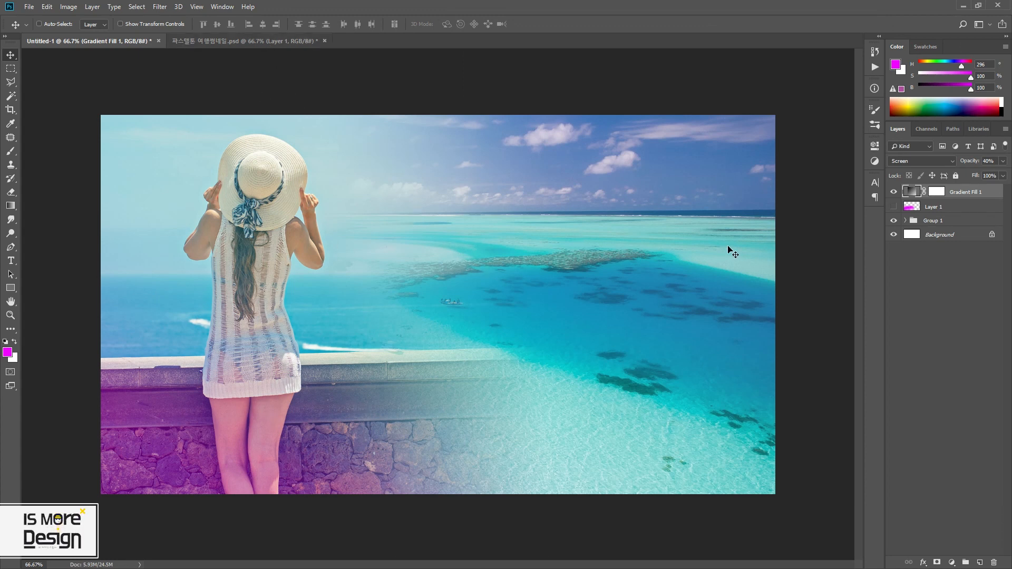
click(220, 39)
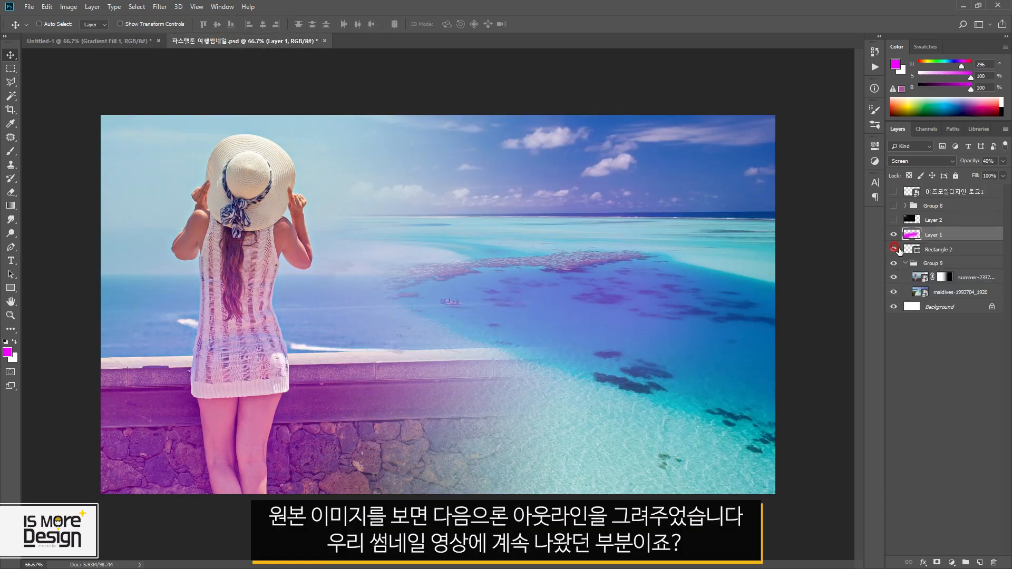
click(894, 248)
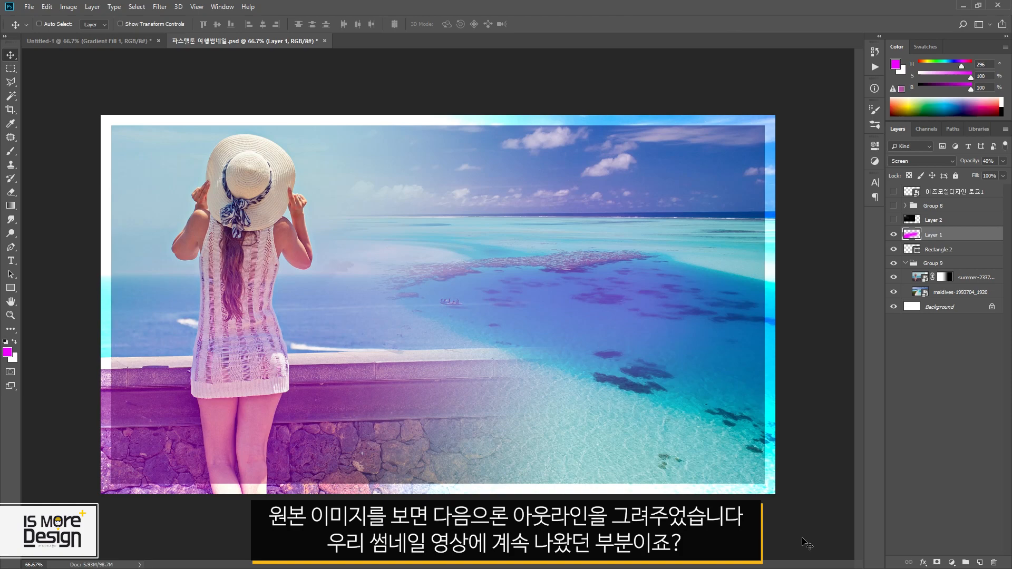
click(120, 41)
- Draw a magenta rectangle shape about 532 × 401 px over the woman's head and upper body
click(10, 288)
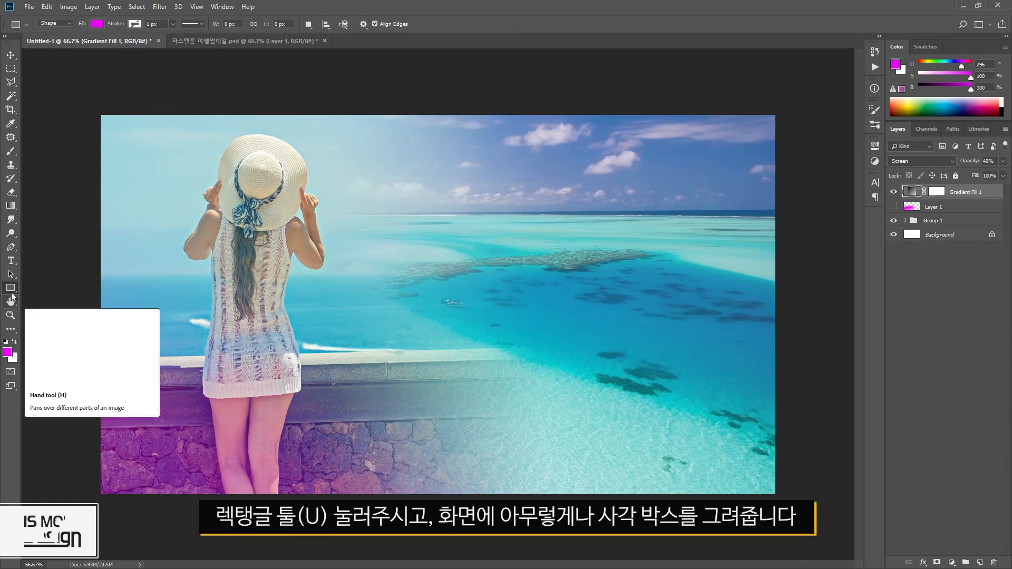
click(12, 290)
click(50, 289)
mouse_move(182, 154)
mouse_down()
mouse_move(366, 280)
mouse_move(369, 295)
mouse_up()
key(v)
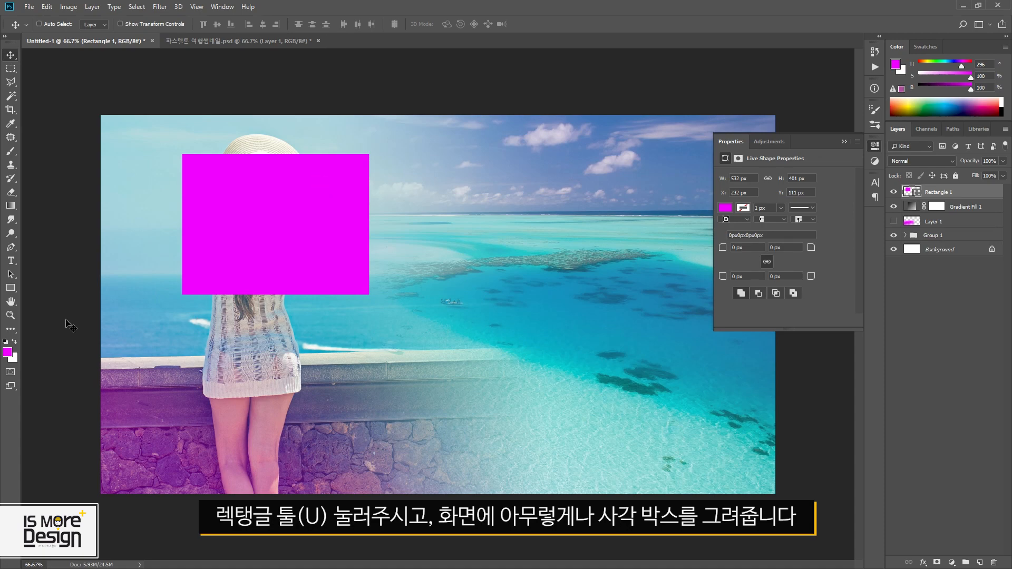
- Resize the magenta rectangle to 1920 px wide and 1080 px high
click(12, 275)
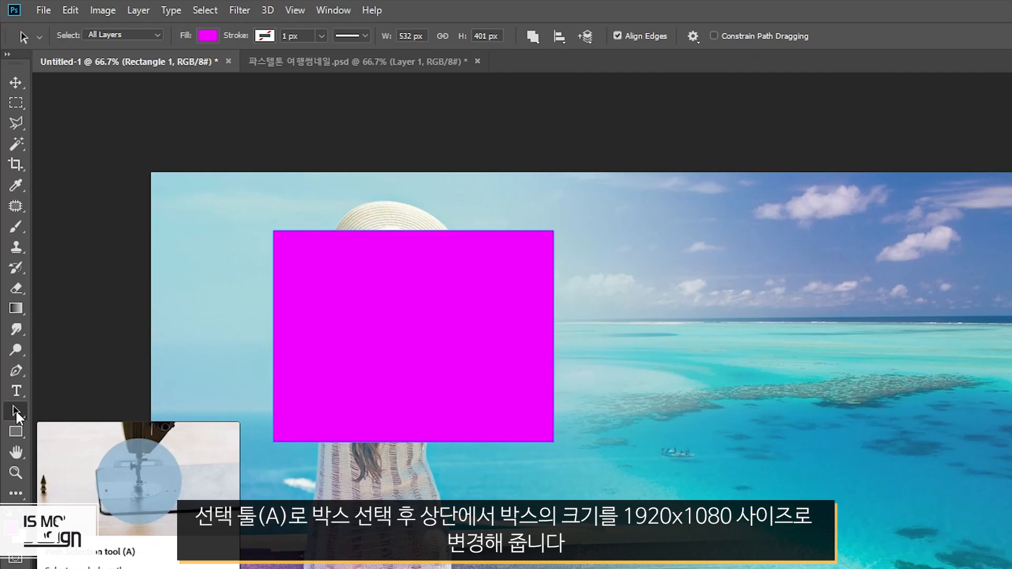
click(418, 255)
double_click(405, 35)
text(1920)
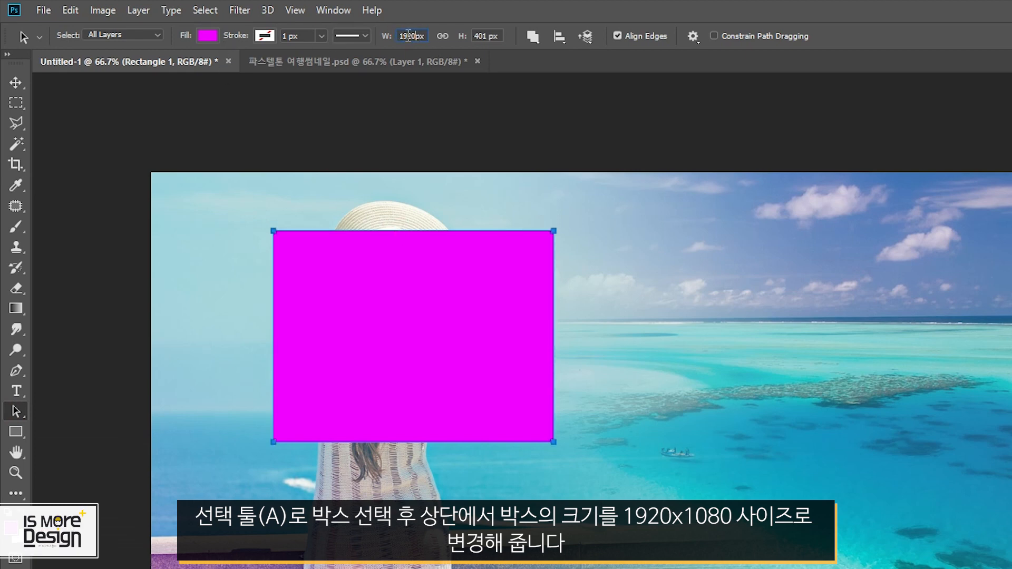
key(Tab)
text(1080)
click(561, 312)
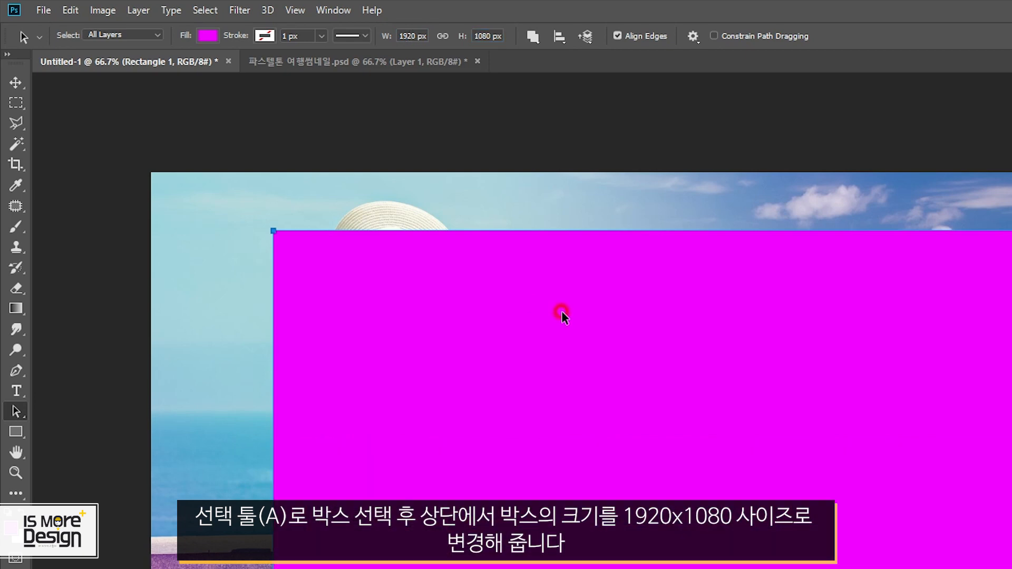
- Centre the rectangle on the canvas by transforming its position to X 960 px and Y 540 px
key(ctrl+t)
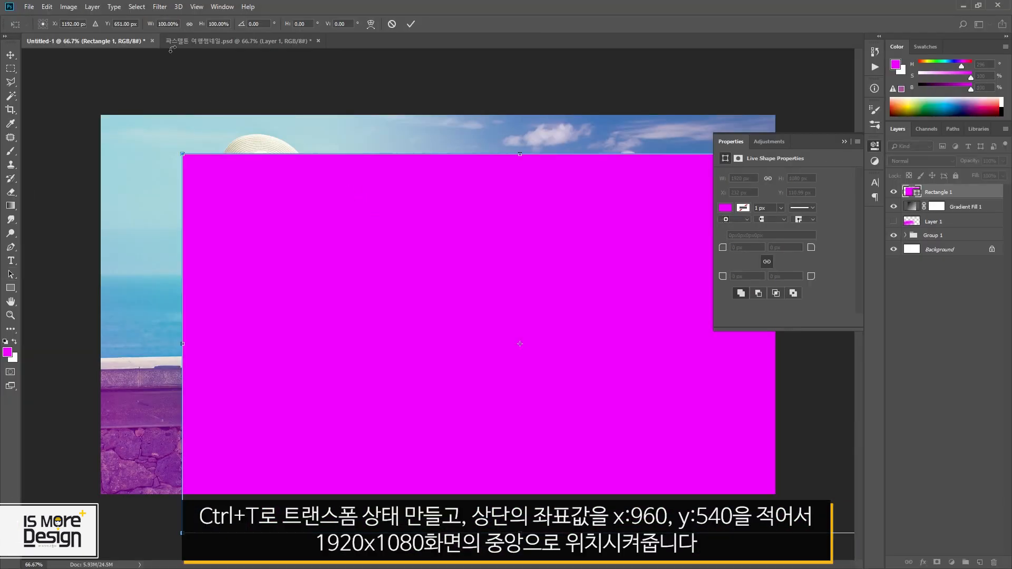
double_click(70, 23)
text(960)
key(Tab)
text(540)
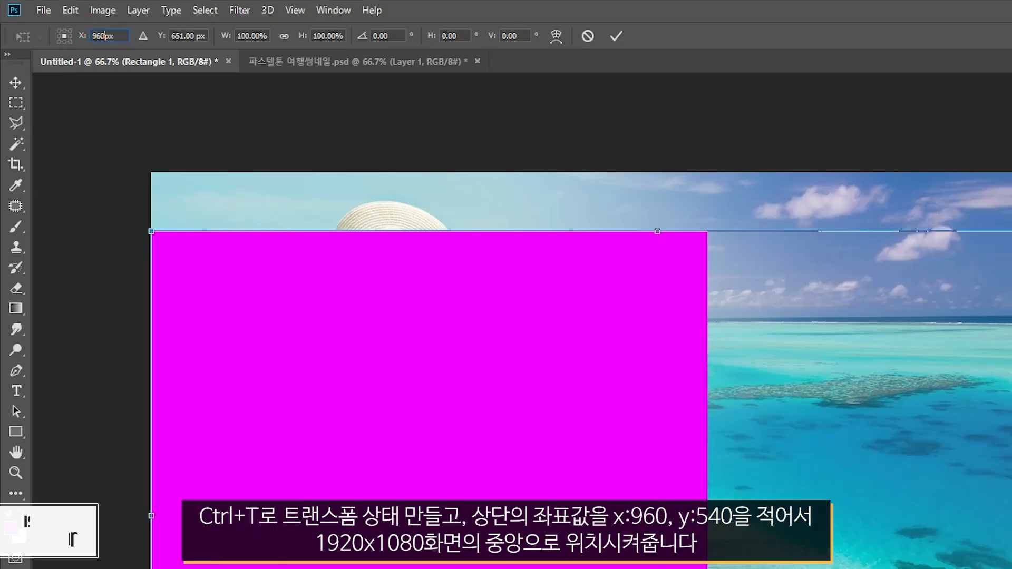
key(Return)
key(Return)
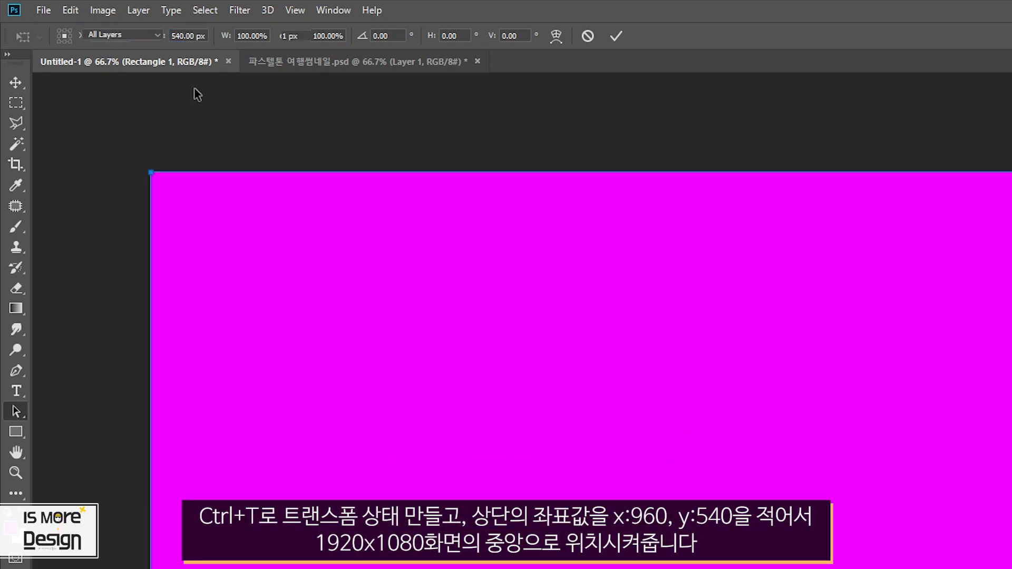
key(v)
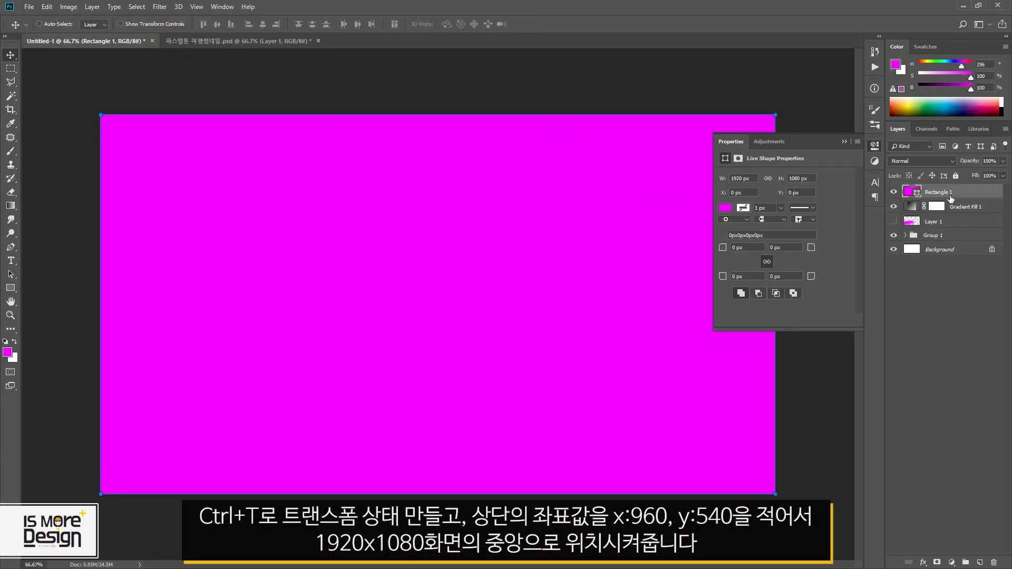
- Set the rectangle layer's fill to 0% and position its Stroke layer effect Inside
click(1003, 176)
drag(1002, 188, 872, 189)
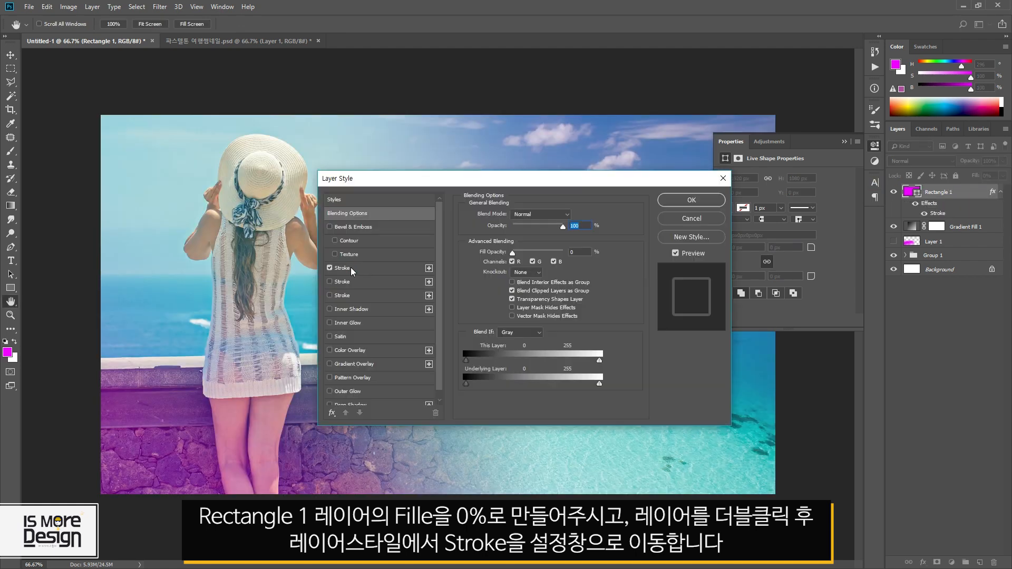
click(350, 267)
click(513, 226)
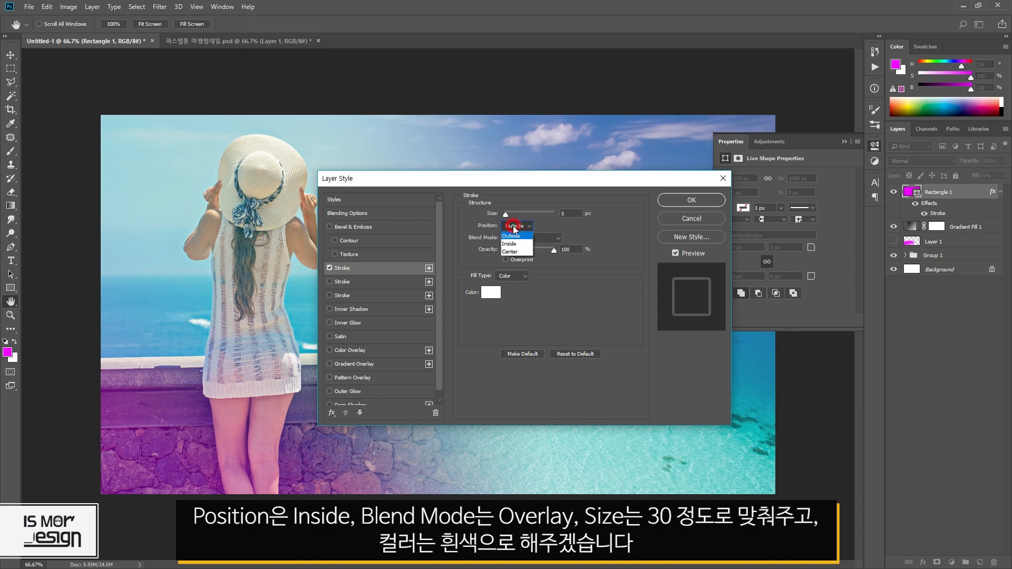
click(514, 238)
- Set the stroke's size to 30 px, blend mode to Overlay and colour to white, and accept the layer style
double_click(576, 212)
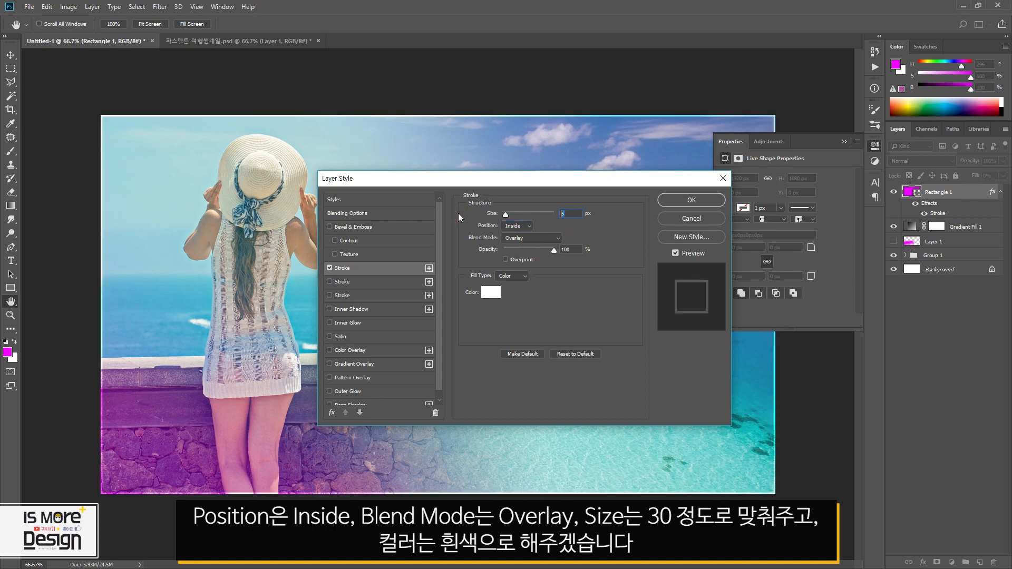
text(30)
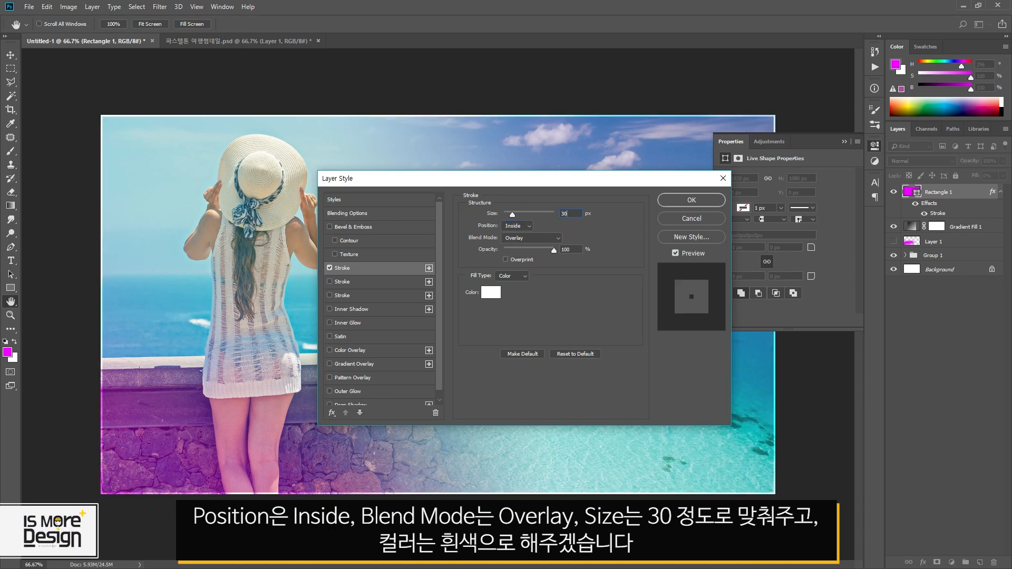
click(531, 237)
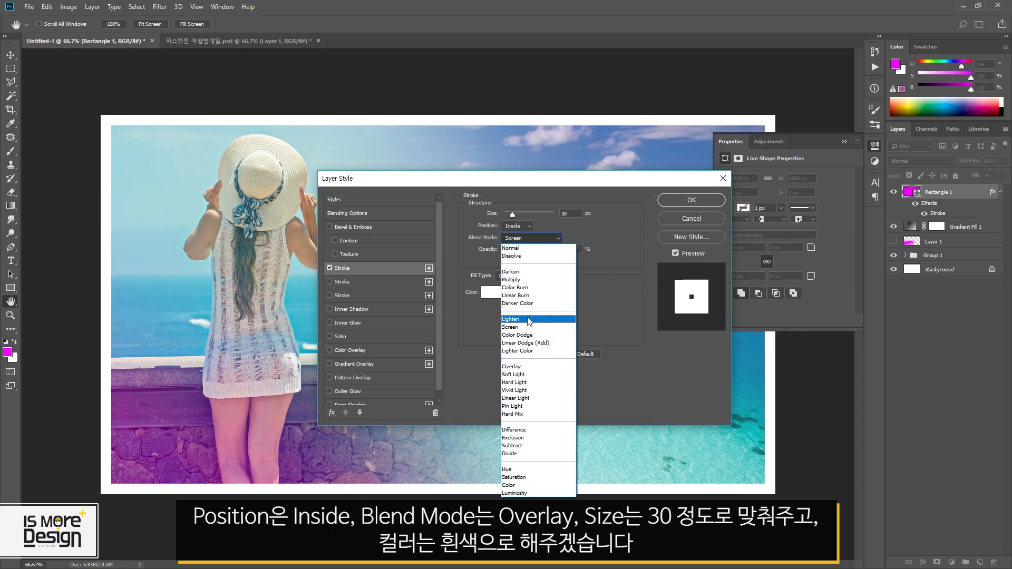
click(519, 368)
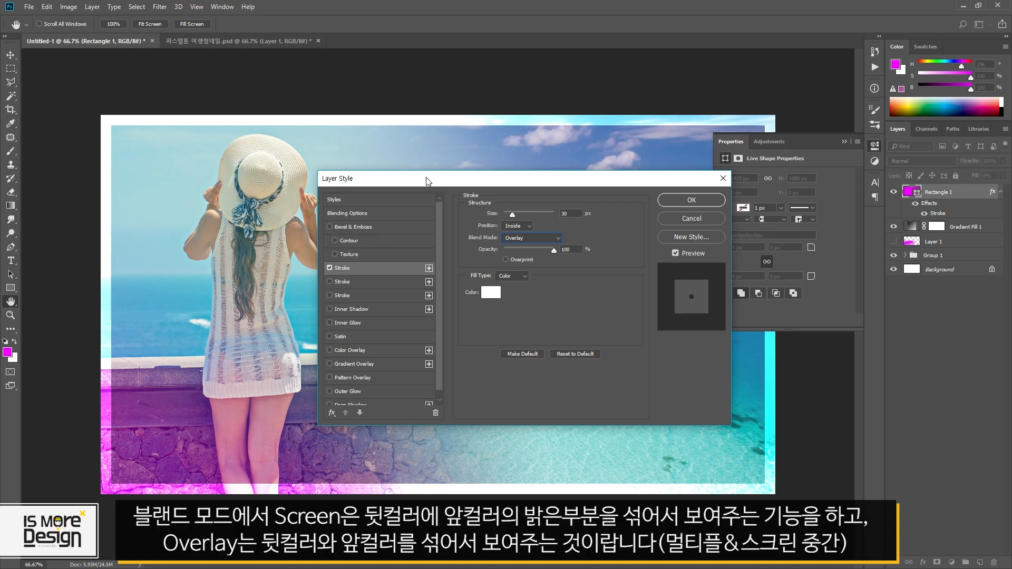
drag(513, 180, 532, 158)
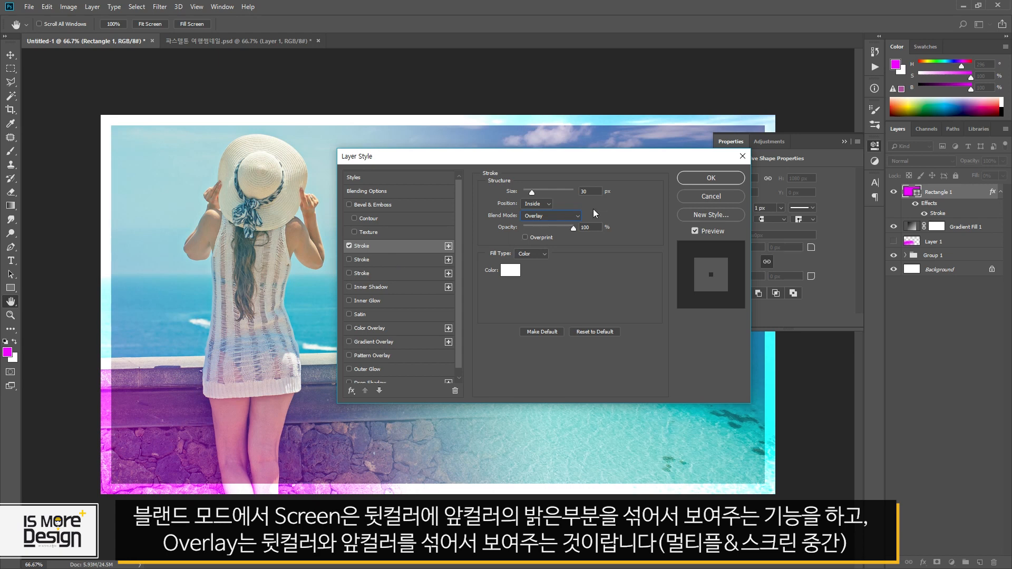
click(509, 271)
click(936, 157)
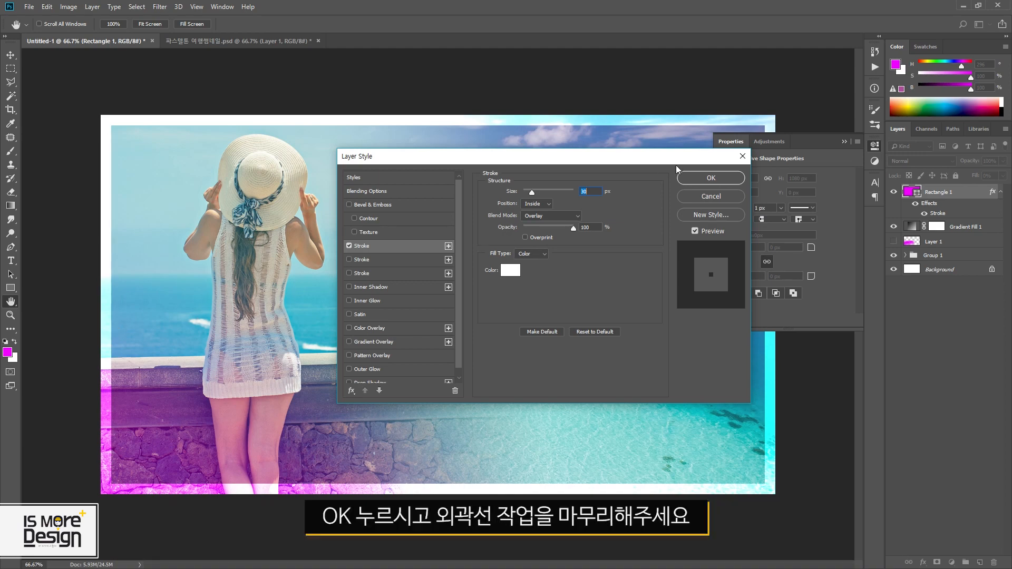
click(697, 178)
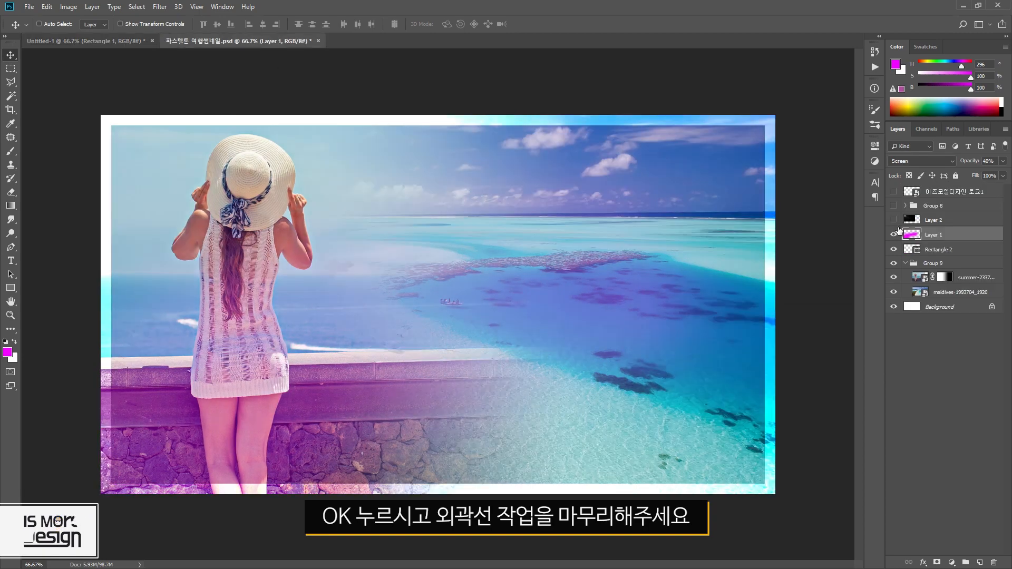
- Show Layer 2 in the reference document to examine its sunlight effect, and return to Untitled-1
click(916, 217)
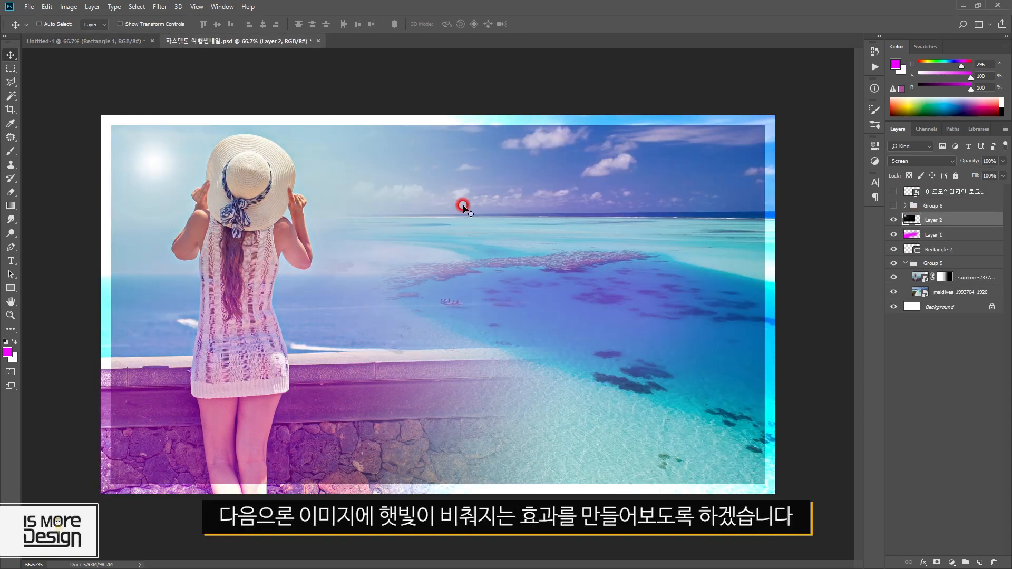
click(87, 41)
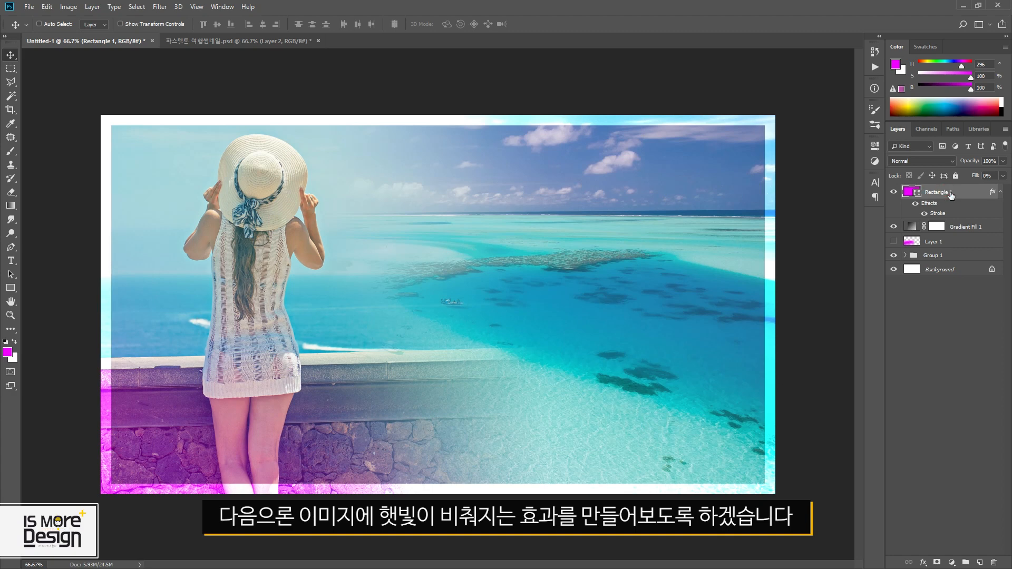
- Add a new layer above the rectangle, set the foreground colour to black and fill the layer with it
click(979, 562)
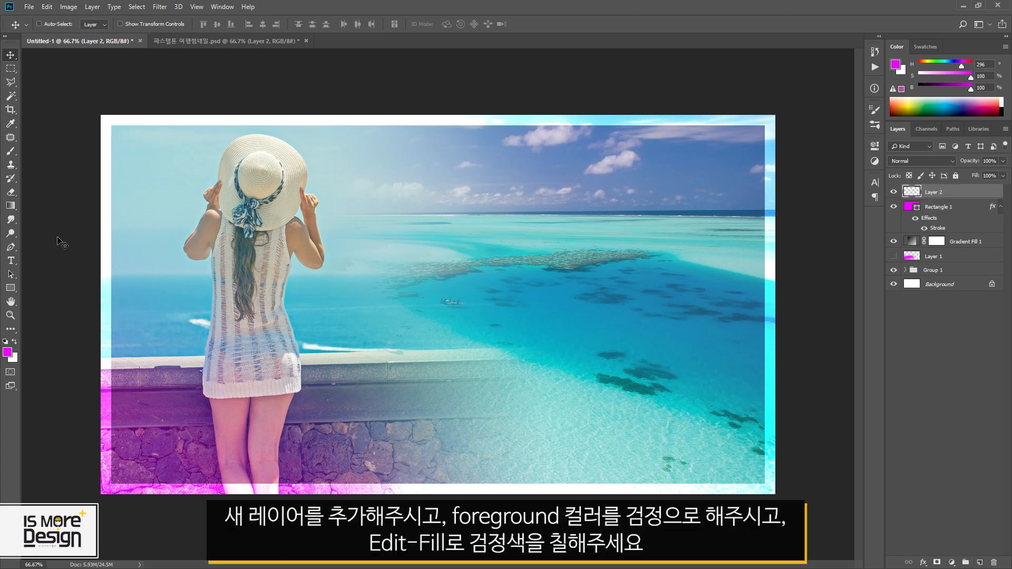
click(896, 64)
drag(732, 232, 615, 305)
click(935, 136)
click(47, 8)
click(101, 171)
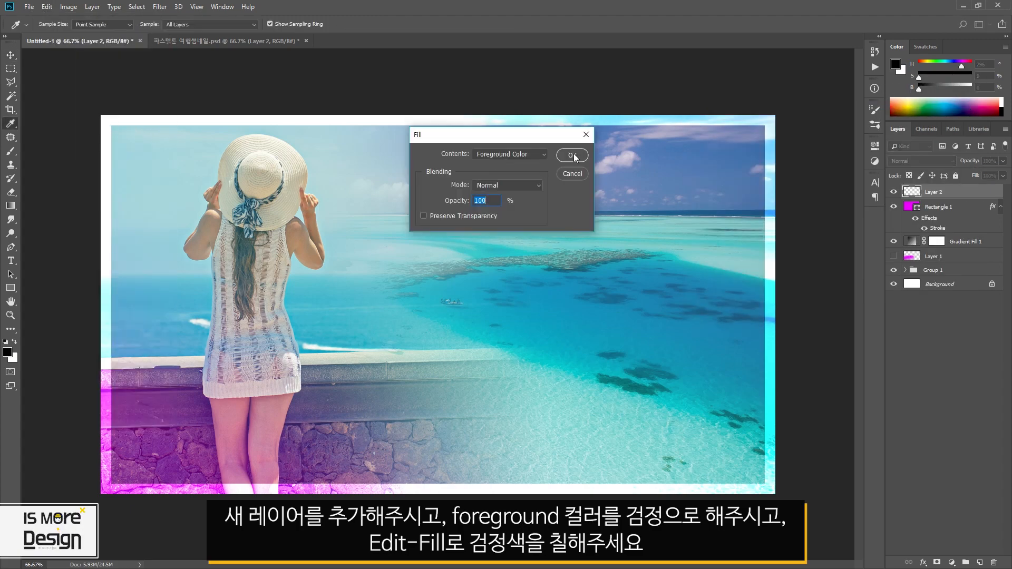
click(574, 153)
key(v)
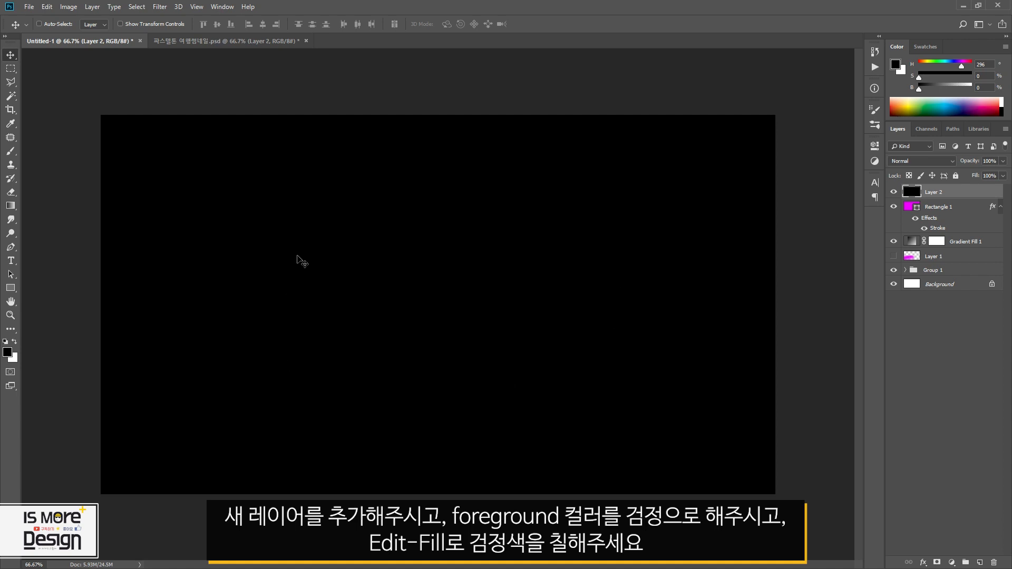
- Start the Lens Flare render filter on the black layer and choose the 105mm Prime lens type
click(160, 7)
mouse_move(199, 177)
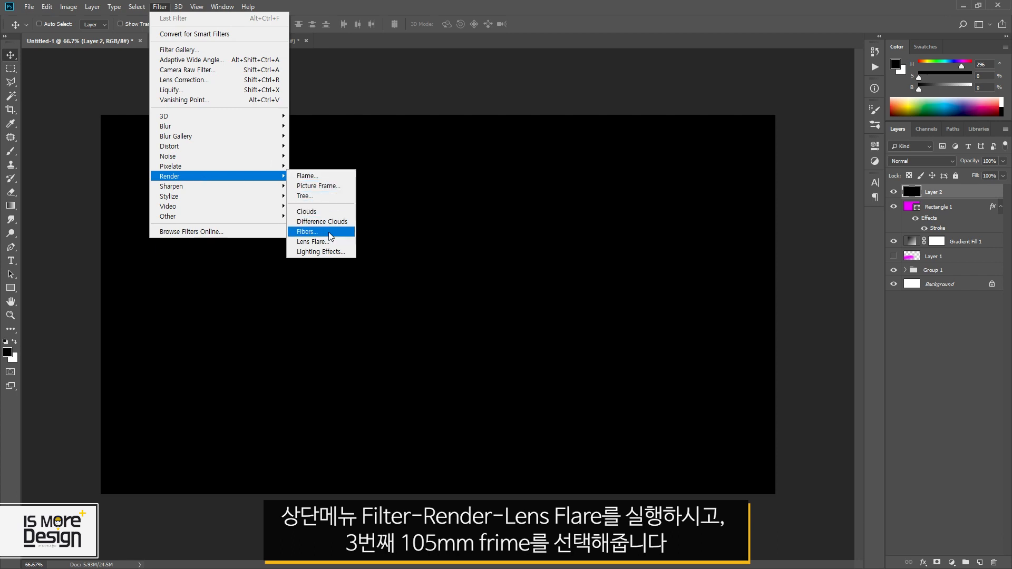
click(328, 243)
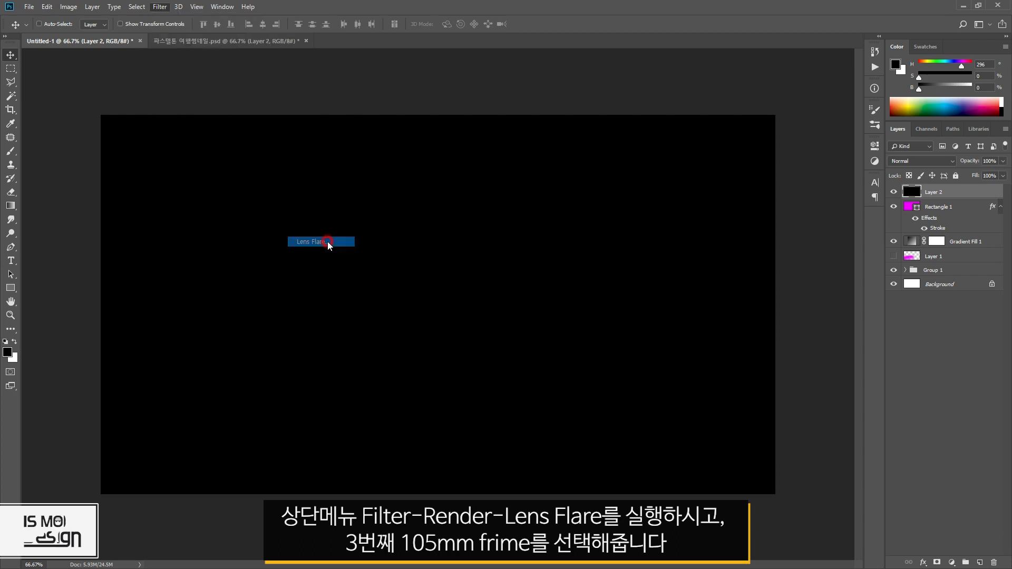
drag(590, 238, 538, 130)
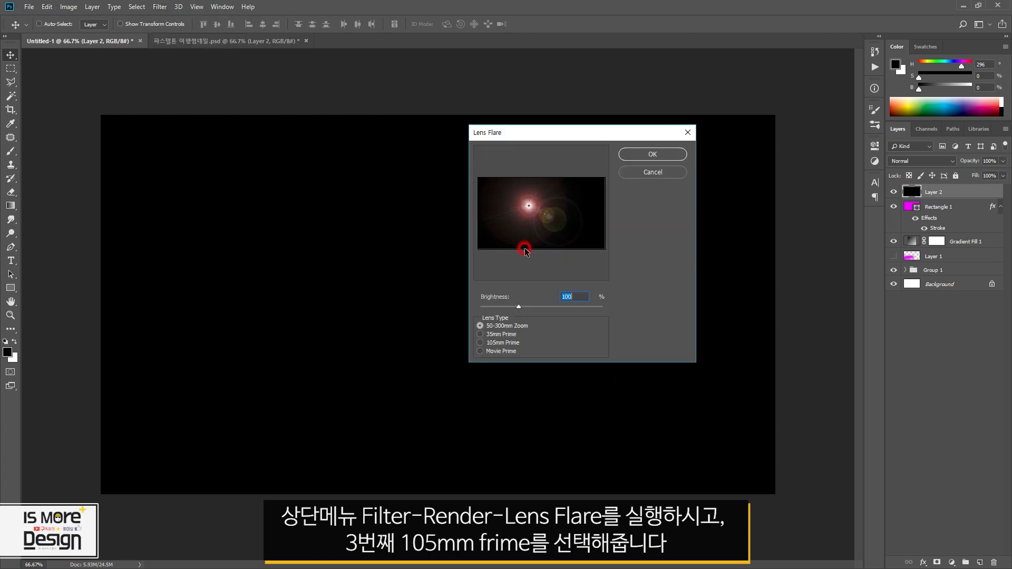
click(492, 334)
click(492, 342)
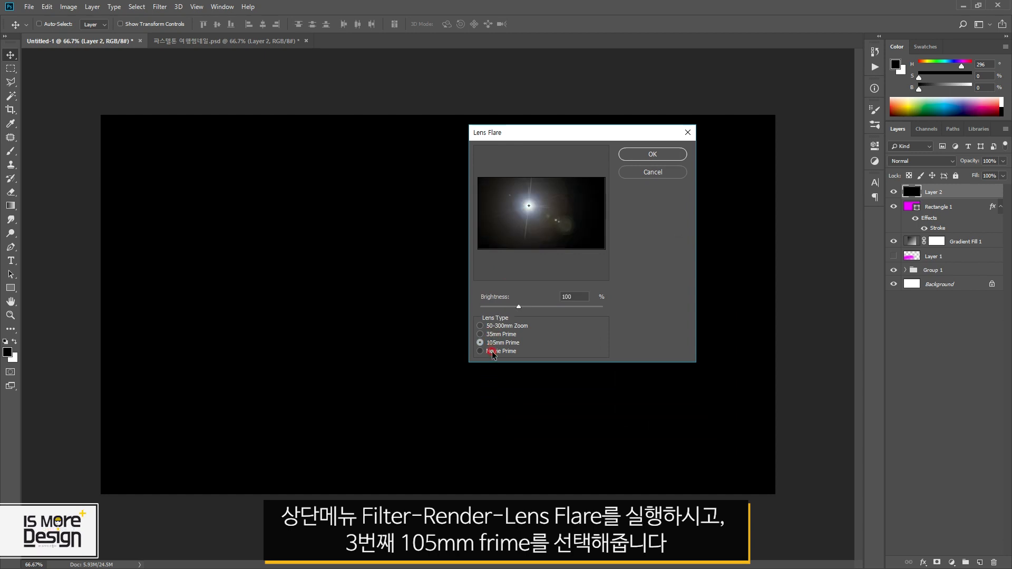
click(492, 351)
click(498, 344)
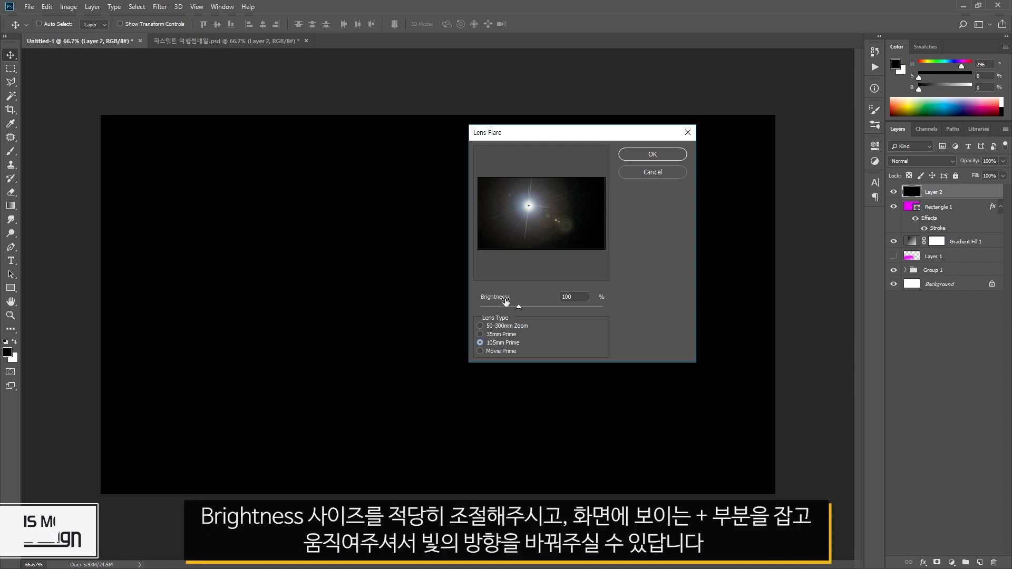
- Set the flare's brightness to 76%, position its centre in the upper-left part of the preview, and apply the filter
mouse_move(505, 301)
mouse_down()
mouse_move(519, 303)
mouse_move(509, 309)
mouse_up()
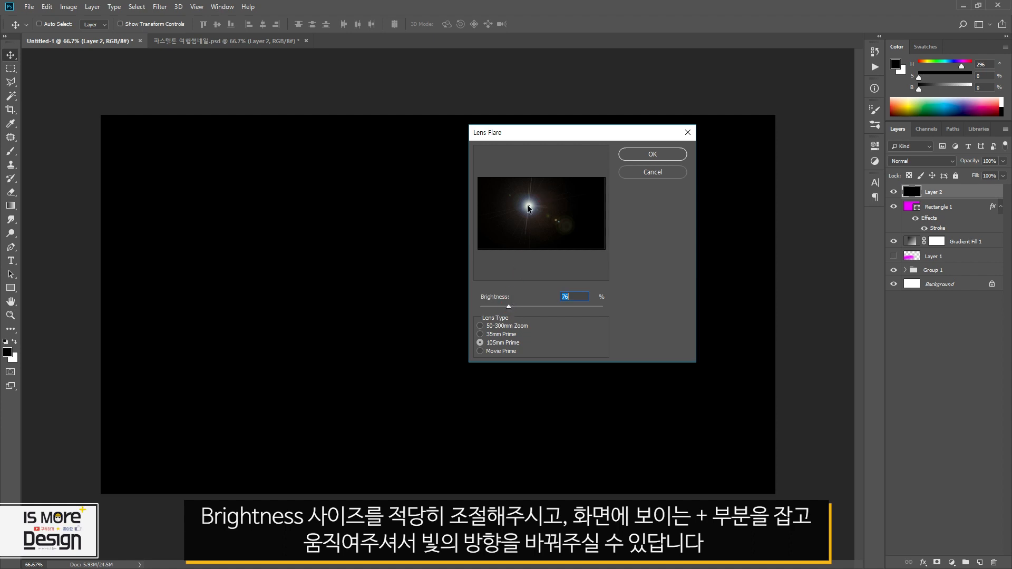
click(529, 208)
mouse_move(530, 207)
mouse_down()
mouse_move(515, 194)
mouse_move(538, 192)
mouse_move(493, 197)
mouse_move(526, 206)
mouse_up()
click(652, 155)
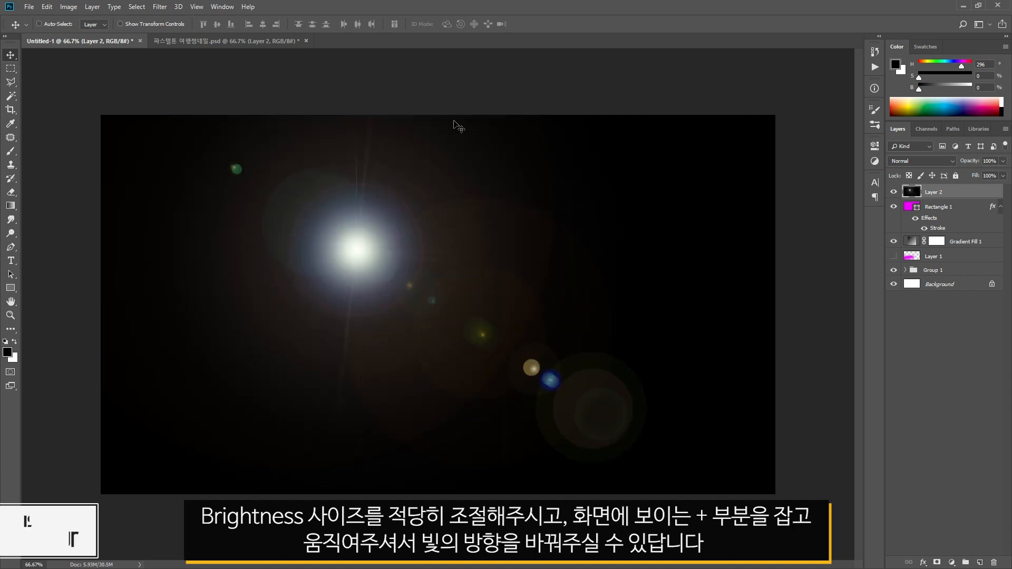
- Desaturate the lens flare layer to black and white
click(69, 6)
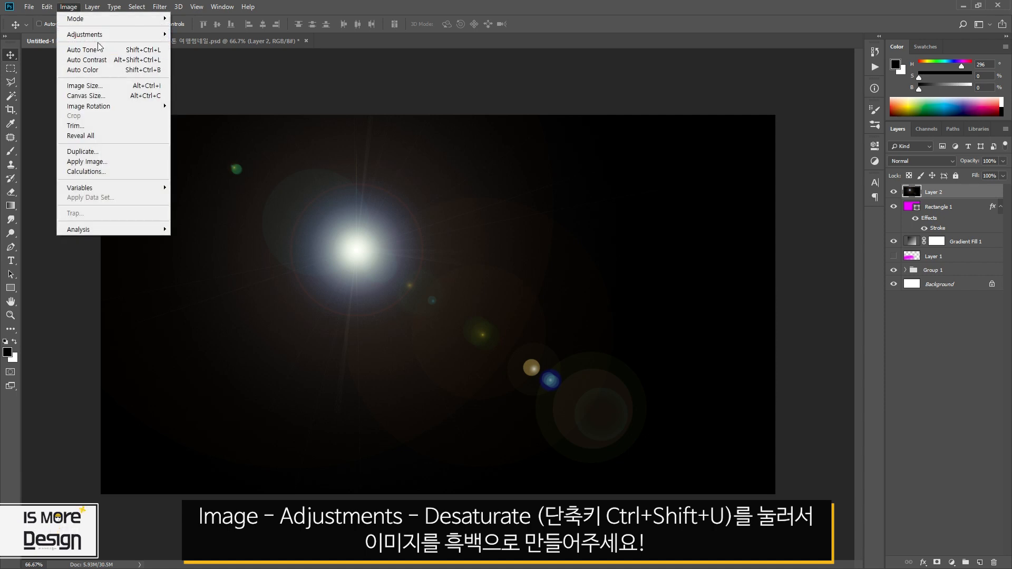
mouse_move(103, 34)
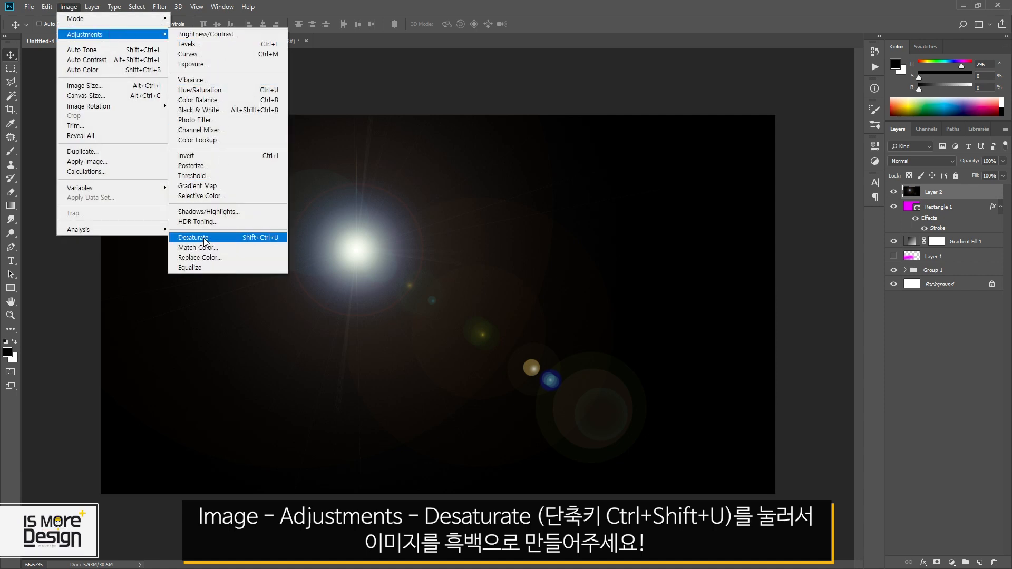
click(266, 238)
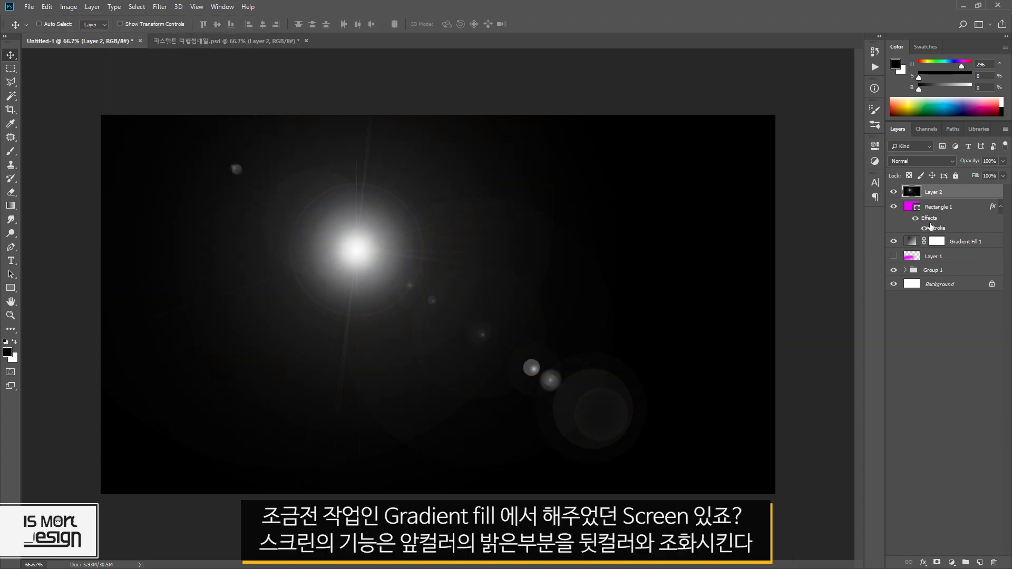
- Check the Gradient Fill 1 layer's blend mode, and set the lens flare layer's blend mode to Screen
click(974, 241)
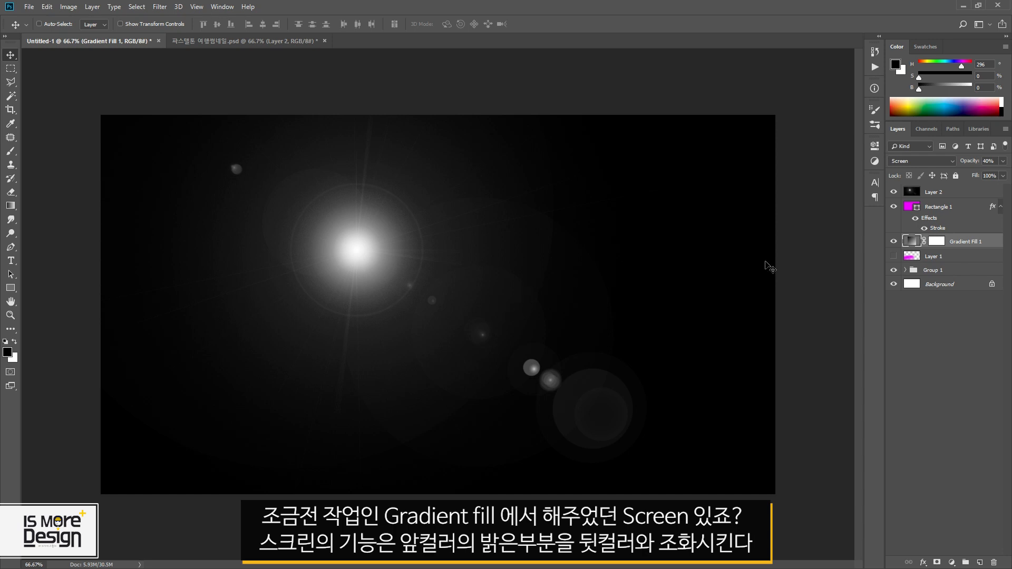
click(943, 193)
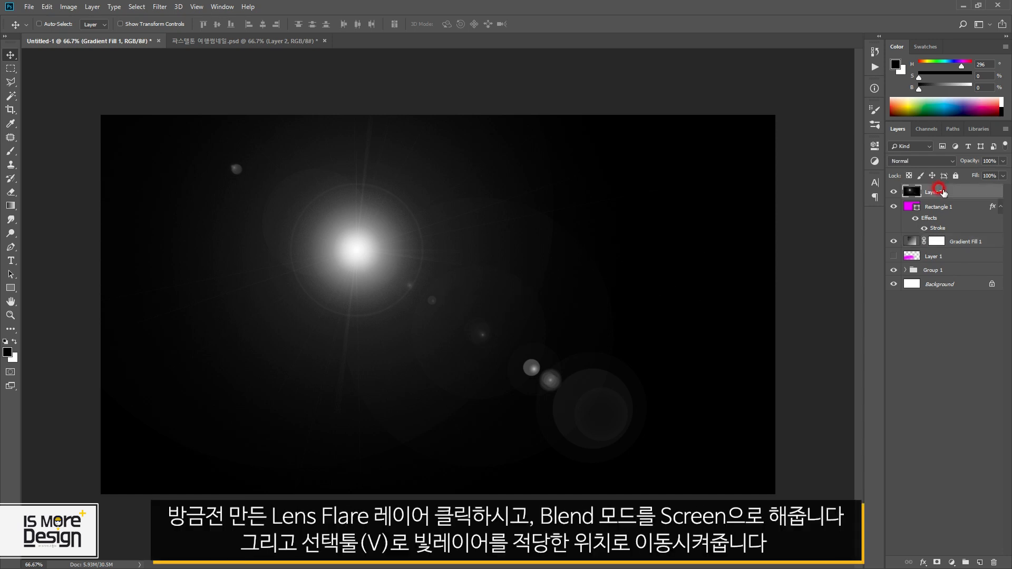
click(922, 161)
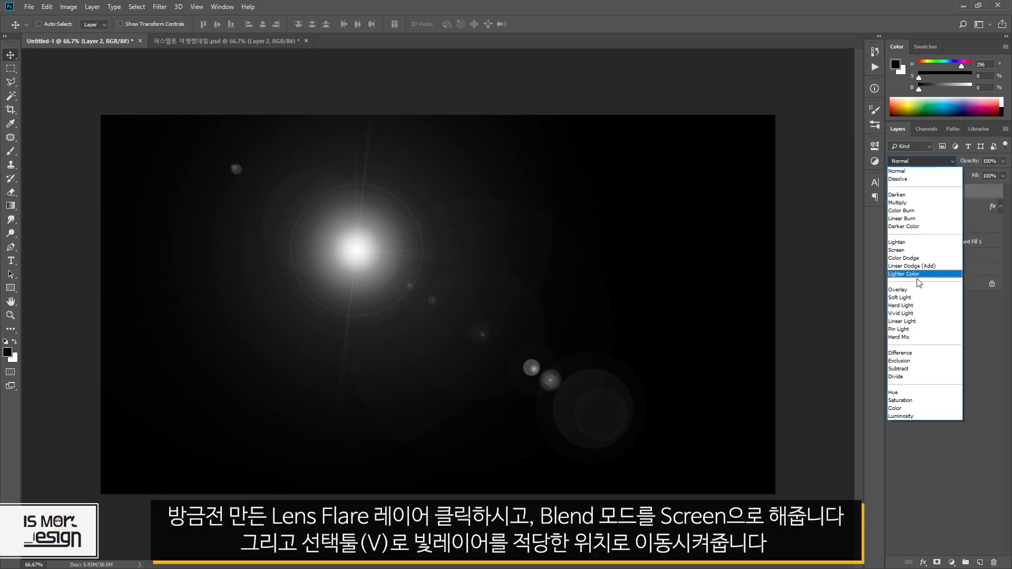
click(917, 252)
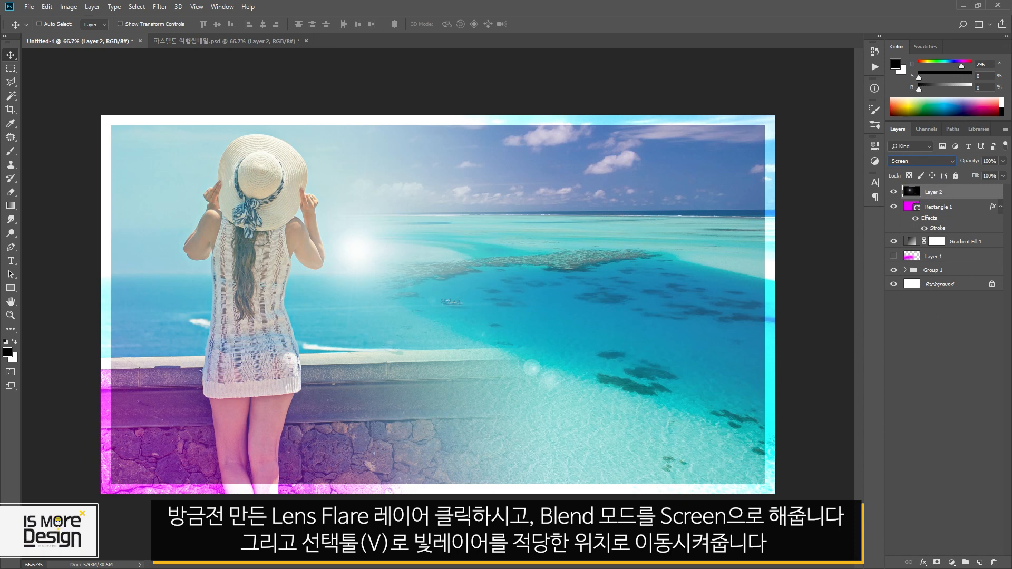
- Move the flare into the sky beside the woman's hat near the image's upper-left corner, matching the reference document
drag(375, 275, 180, 198)
key(ctrl+Tab)
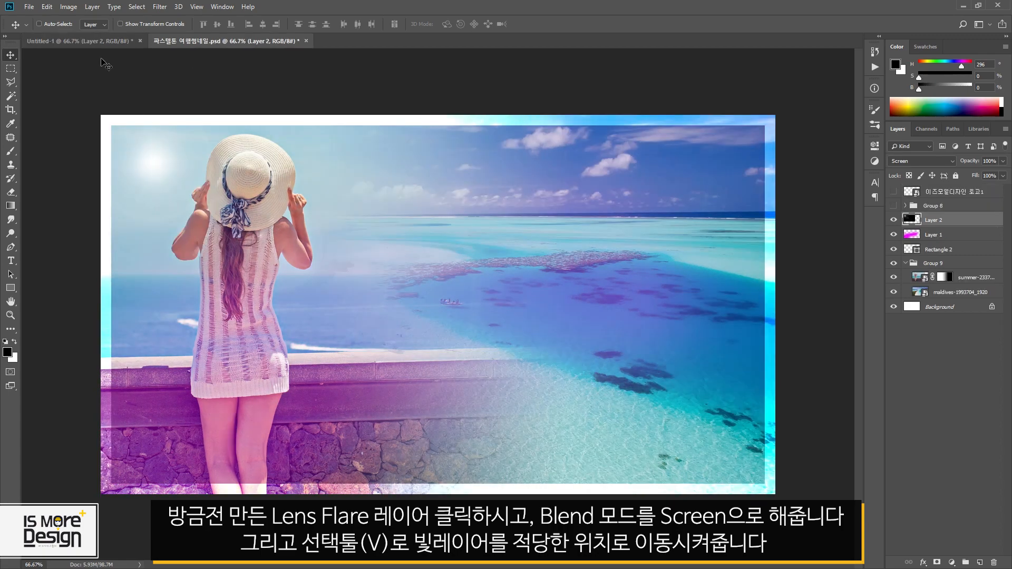
click(91, 43)
drag(181, 200, 183, 192)
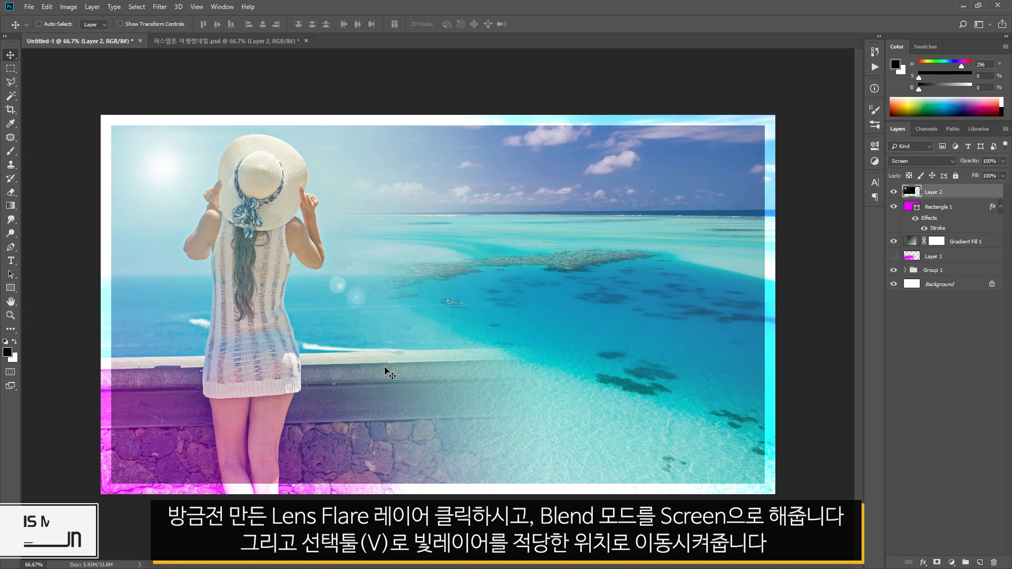
- Show Group 8 in the reference document to examine its title design, and return to Untitled-1
click(236, 40)
click(893, 206)
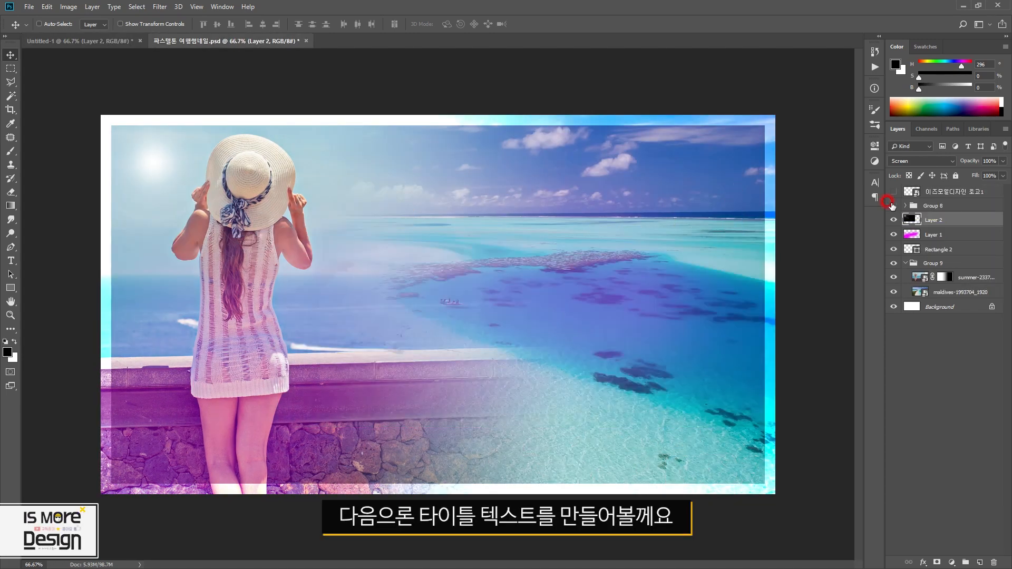
click(893, 206)
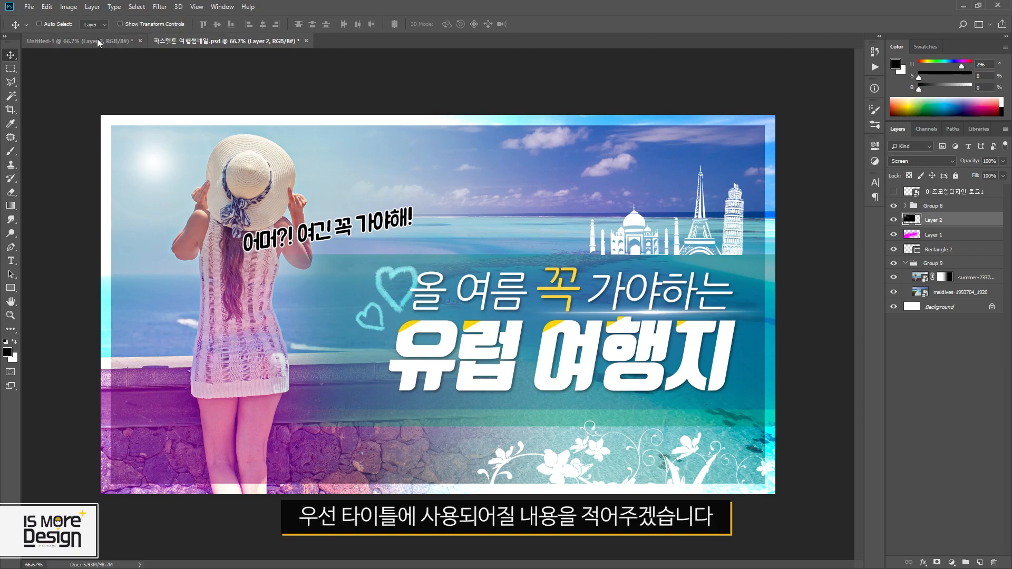
click(82, 42)
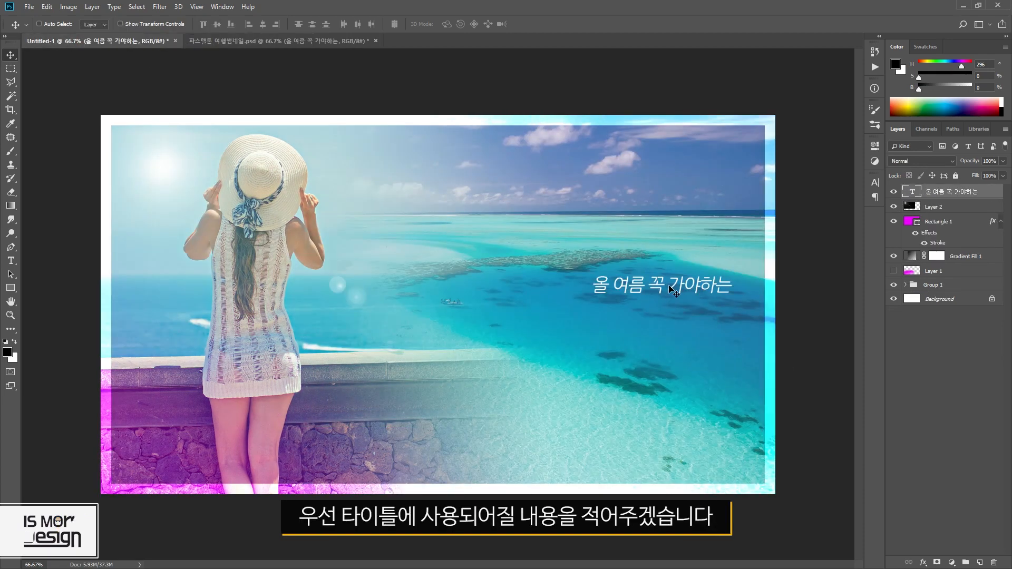
- Set the font size of the "올 여름 꼭 가야하는" text to 115 pt
drag(690, 289, 697, 290)
key(t)
click(872, 182)
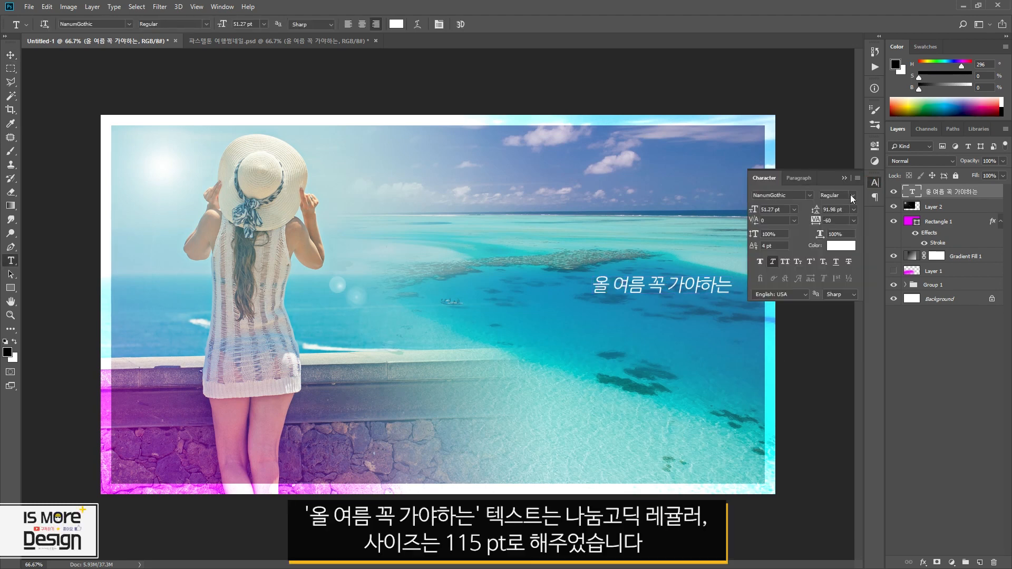
click(870, 182)
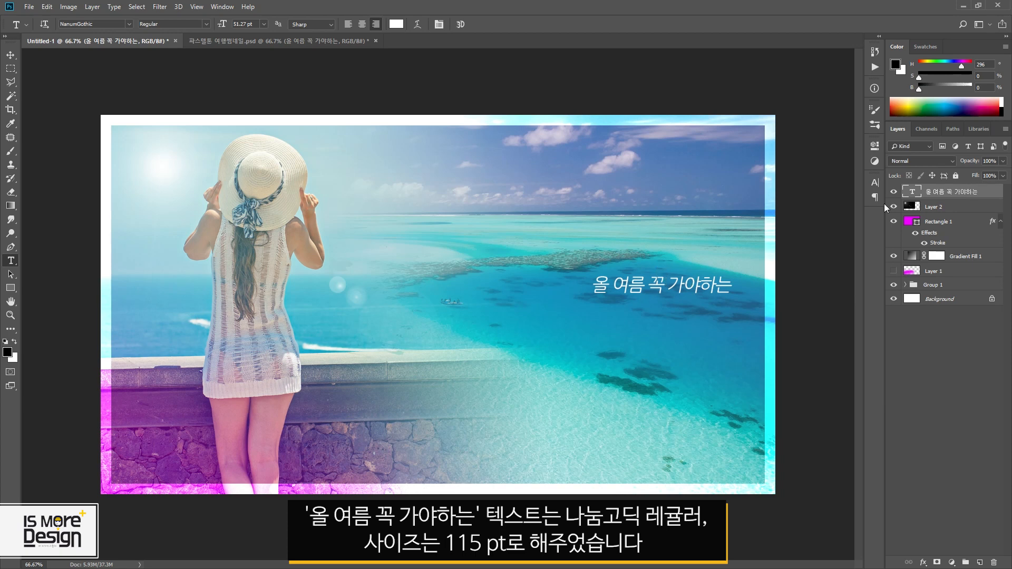
click(874, 182)
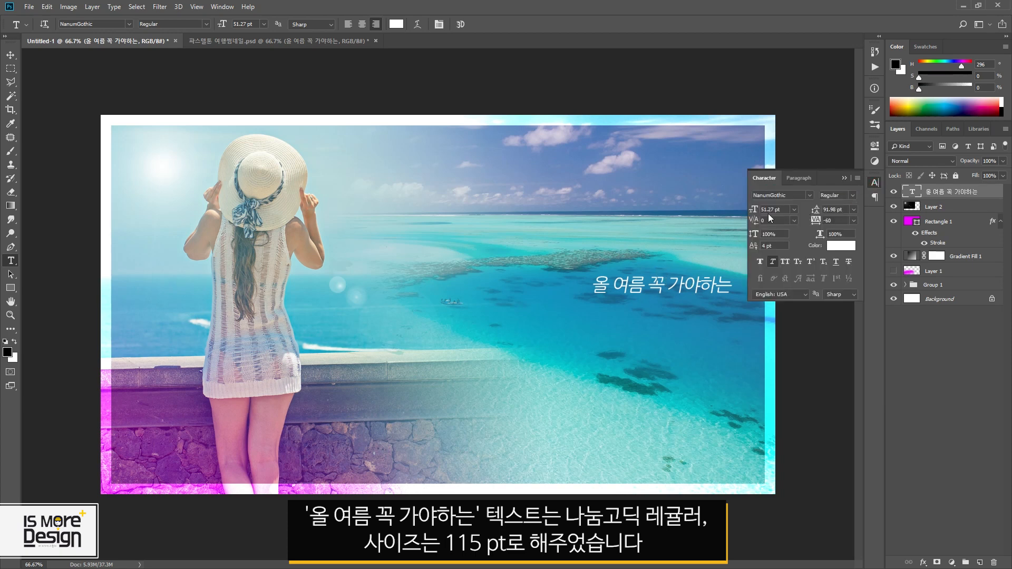
text(115)
- Set only the word "꼭" in the title line to 130 pt and colour it yellow ffd200
click(552, 275)
double_click(554, 278)
click(544, 279)
drag(543, 280, 578, 279)
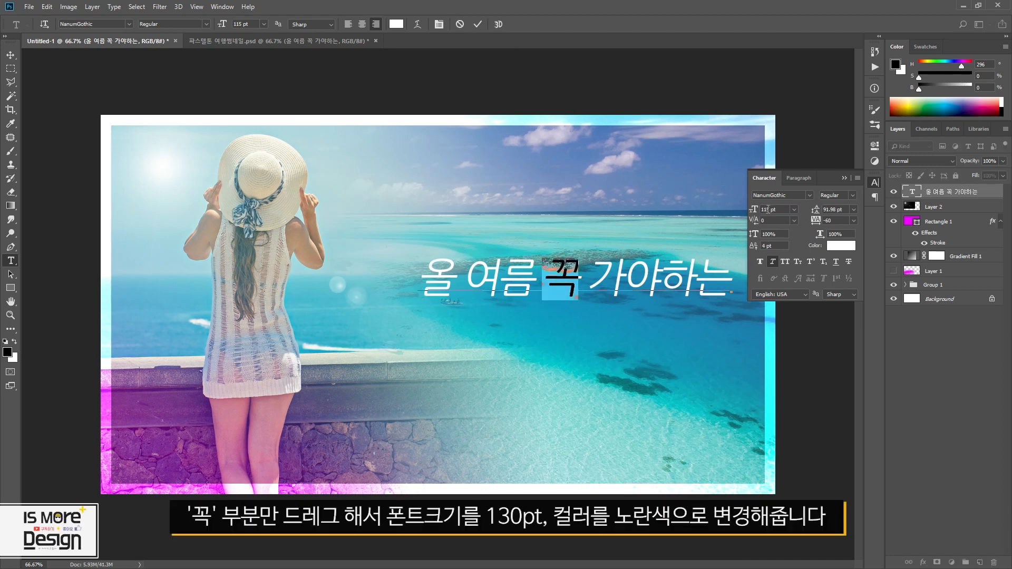
click(765, 209)
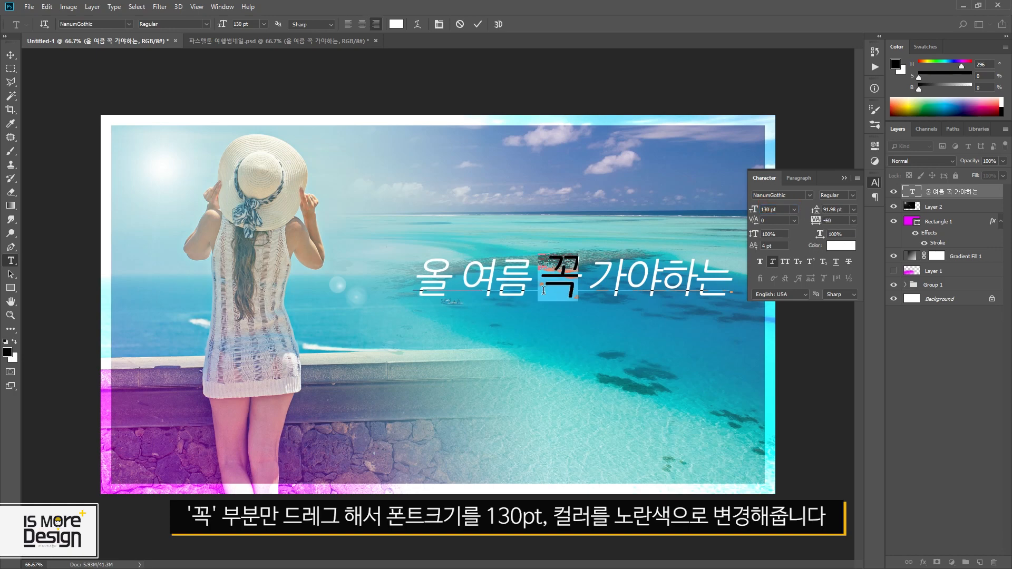
click(833, 246)
text(ffd200)
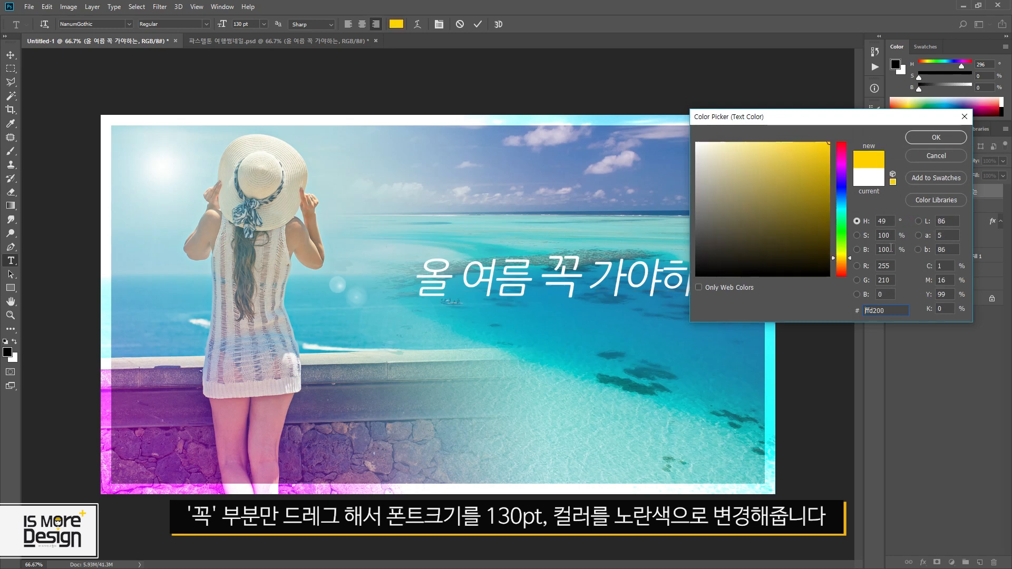
click(936, 137)
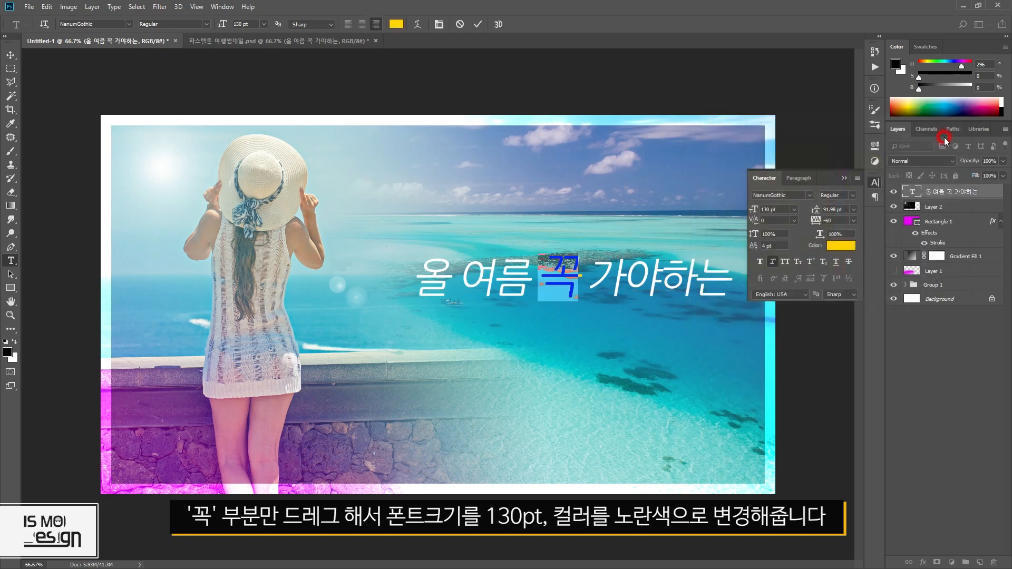
- Apply Faux Italic to the whole "올 여름 꼭 가야하는" line
key(Right)
key(ctrl+a)
click(772, 262)
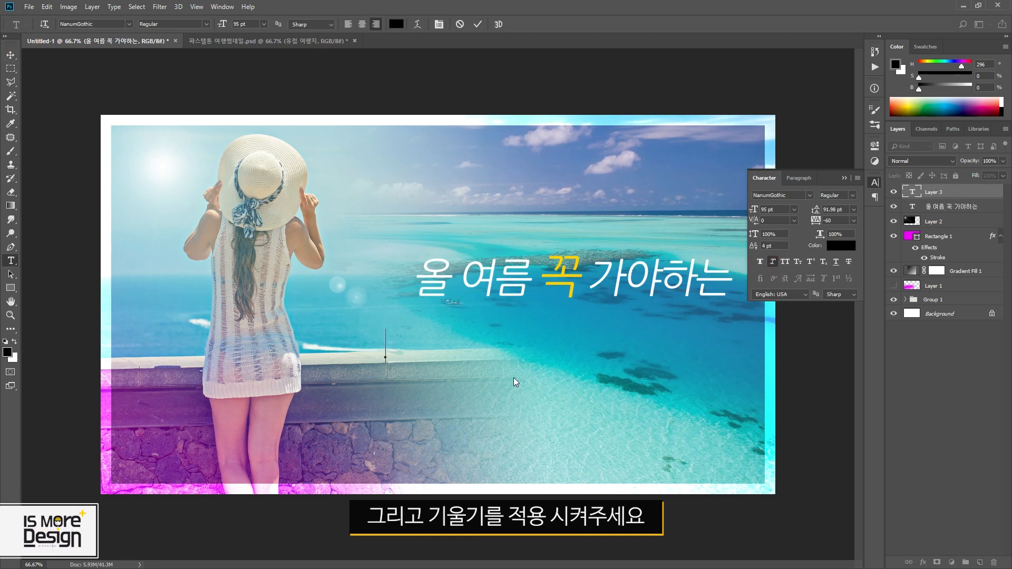
- Add the text "유럽 여행지" in white TmonMonsori Black and place it beneath the first title line
text(유럽 여행지)
click(10, 55)
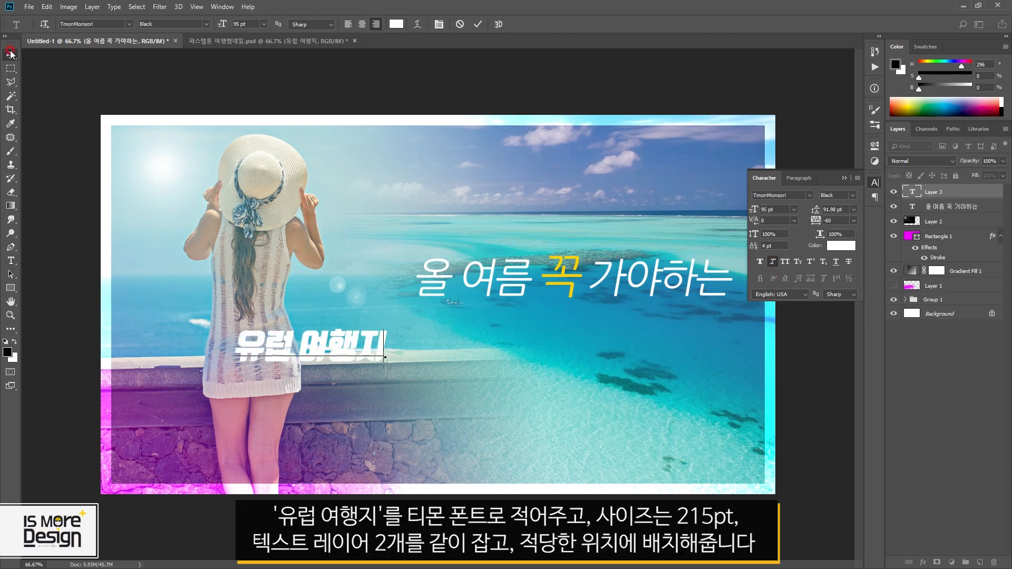
drag(391, 349, 688, 343)
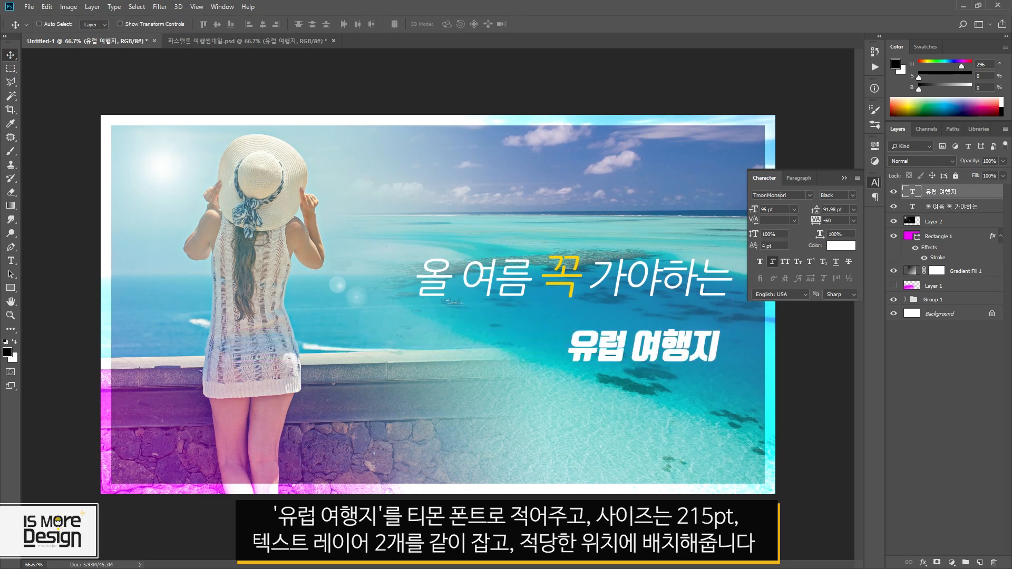
- Set the "유럽 여행지" text to 215 pt and shift both title lines together slightly down and to the right
click(762, 209)
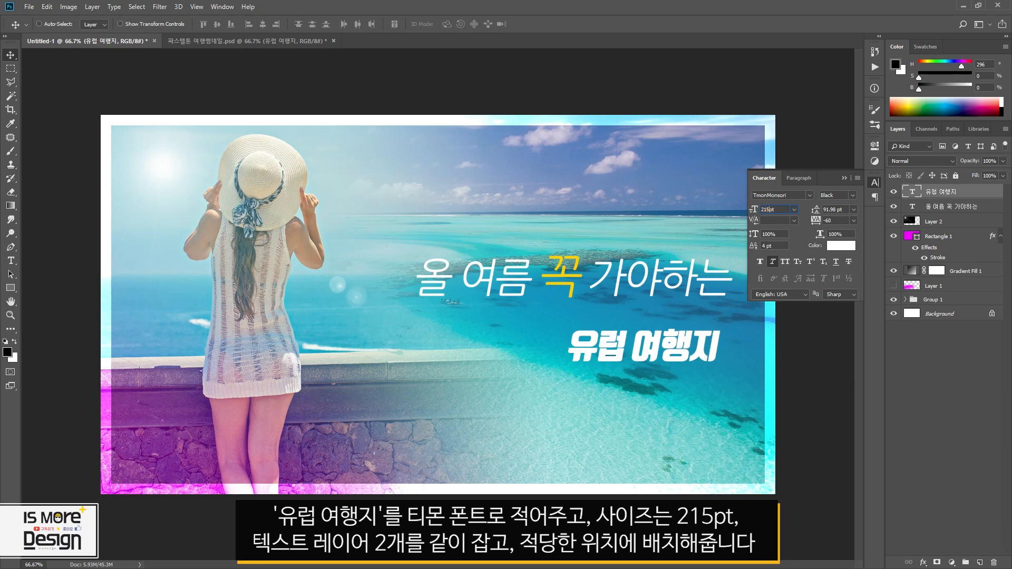
text(215)
key(Return)
drag(678, 340, 679, 340)
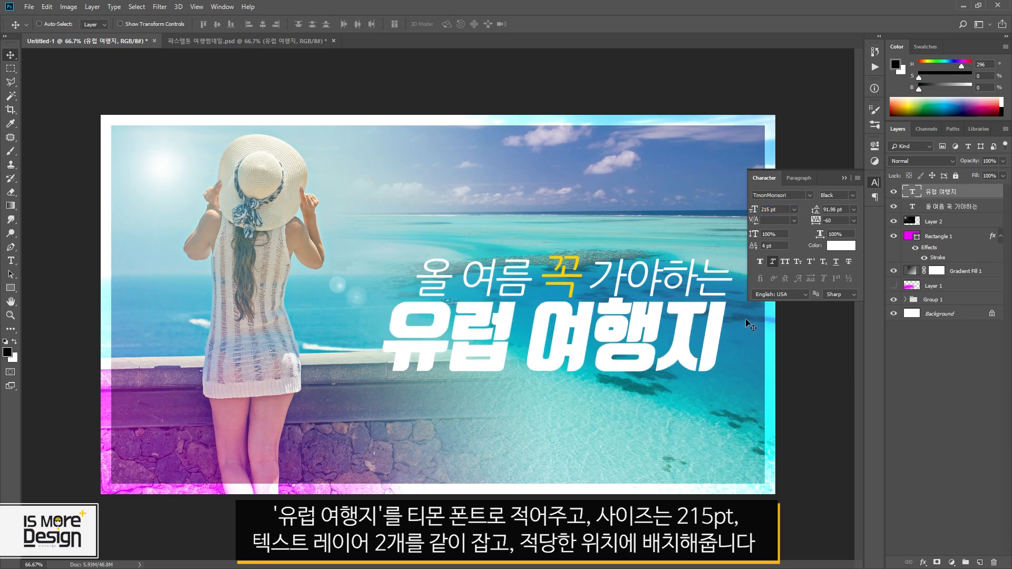
shift+click(959, 206)
mouse_move(647, 313)
mouse_down()
mouse_move(658, 334)
mouse_move(656, 322)
mouse_up()
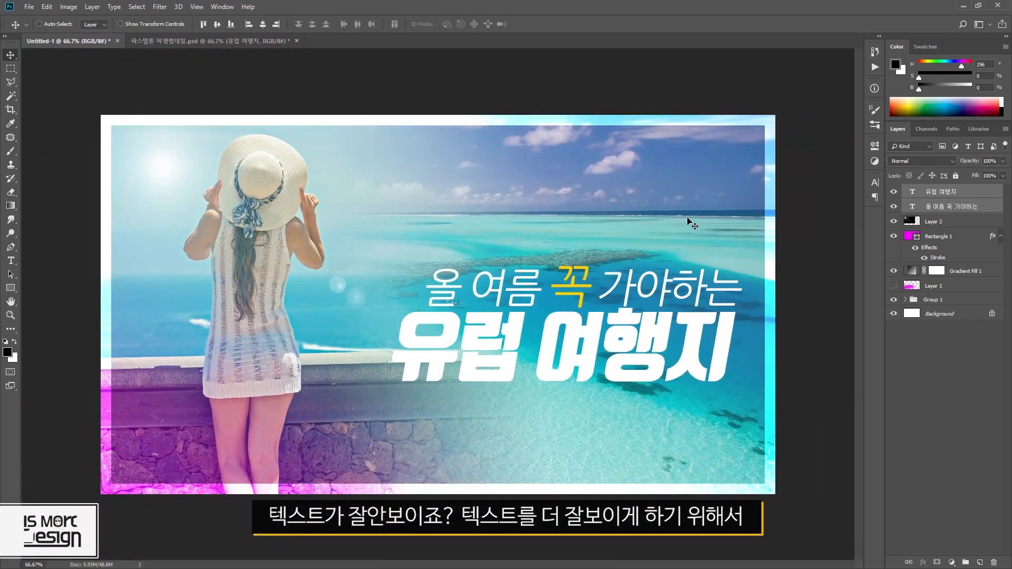
- Draw a rectangle about 1356 by 389 px behind the title text, directly above Layer 2, and fill it with red ff0000
click(953, 220)
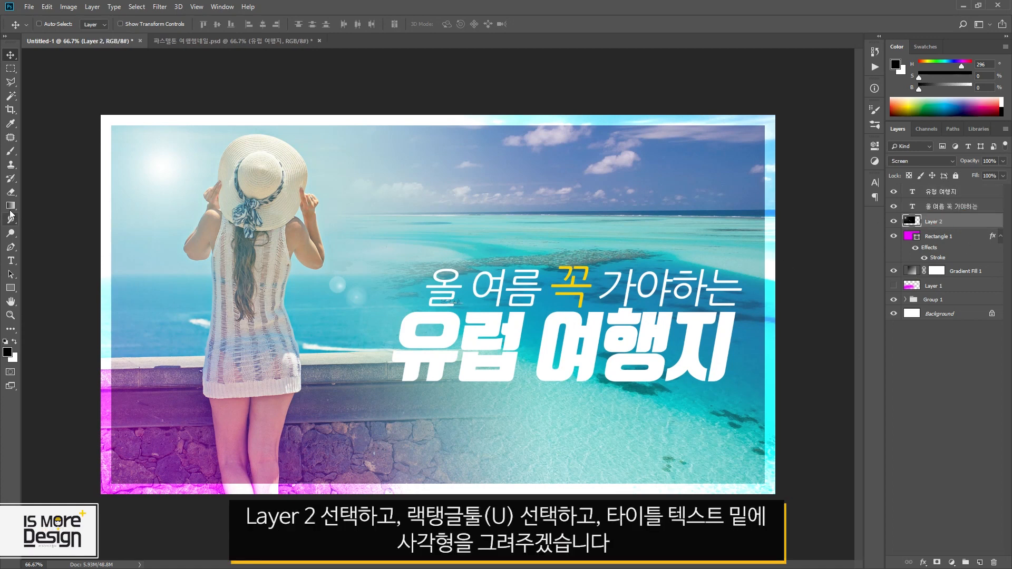
click(10, 288)
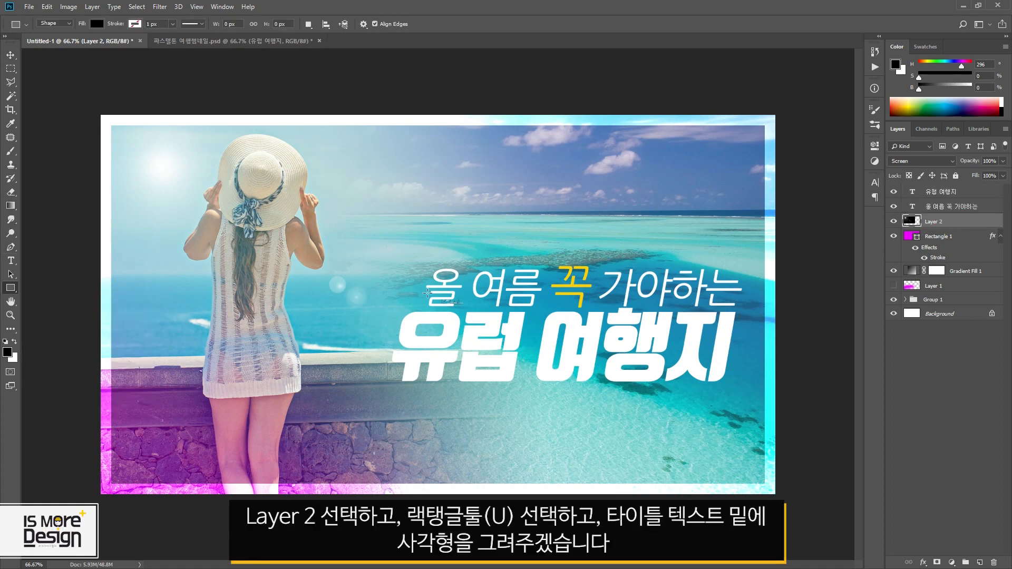
drag(306, 258, 782, 394)
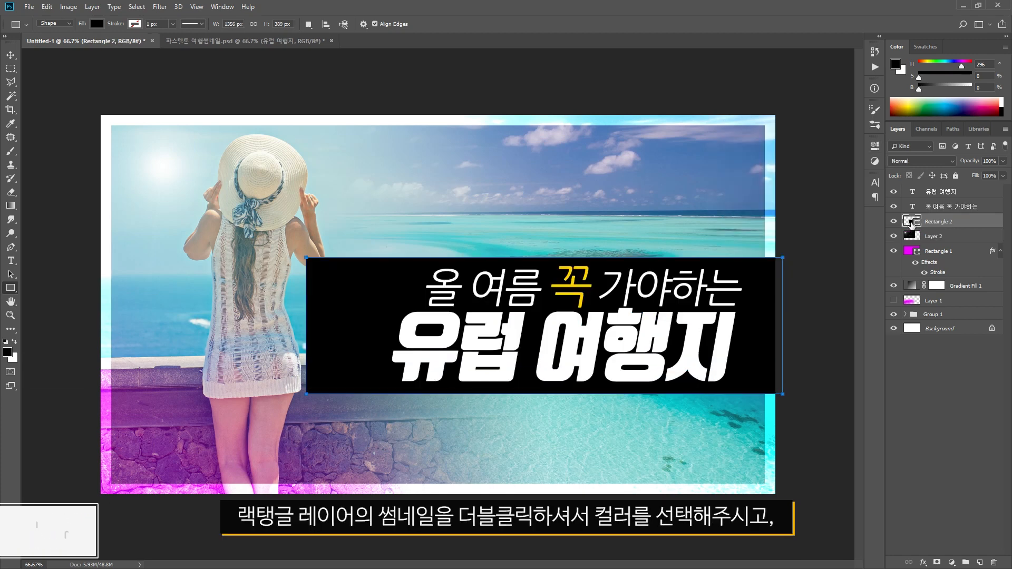
double_click(912, 221)
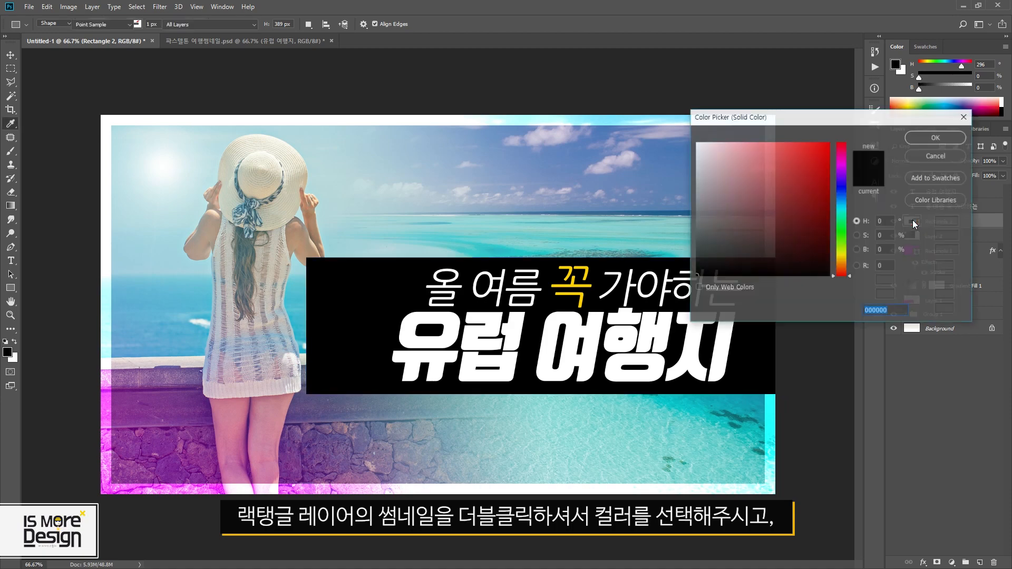
drag(820, 171, 849, 156)
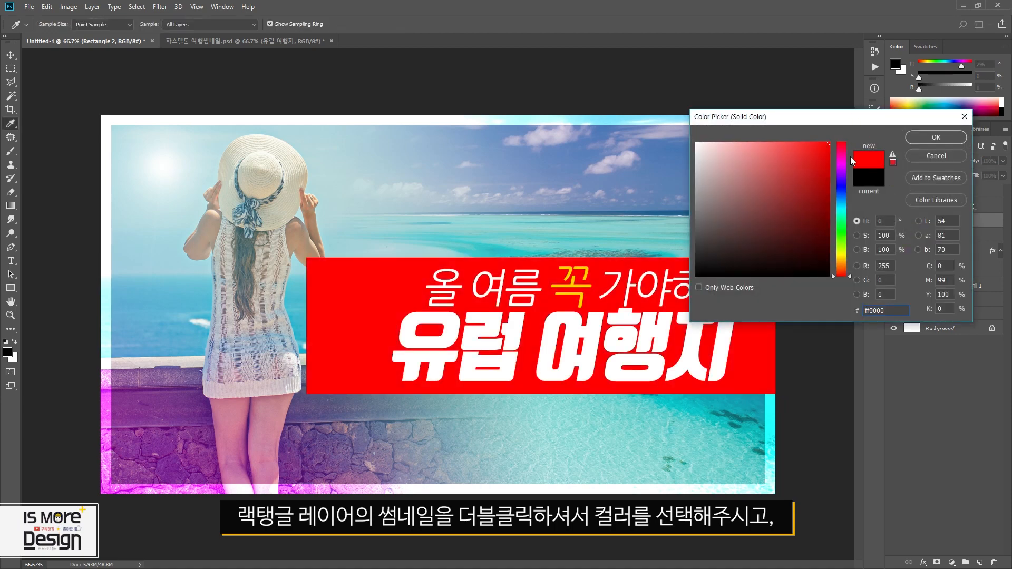
click(917, 135)
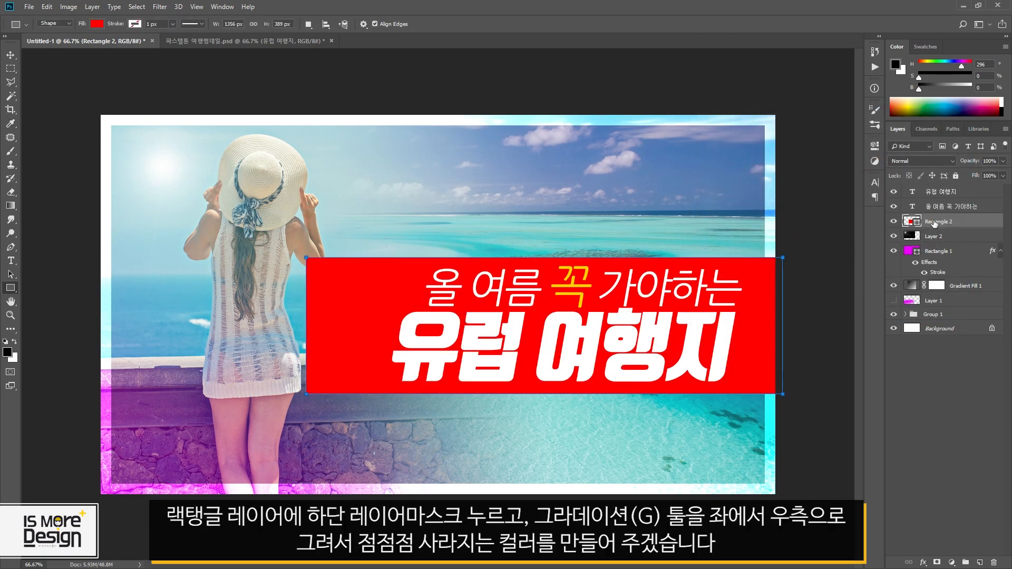
- Add a layer mask to the red rectangle and fade out its left end with a black-to-white linear gradient
click(933, 563)
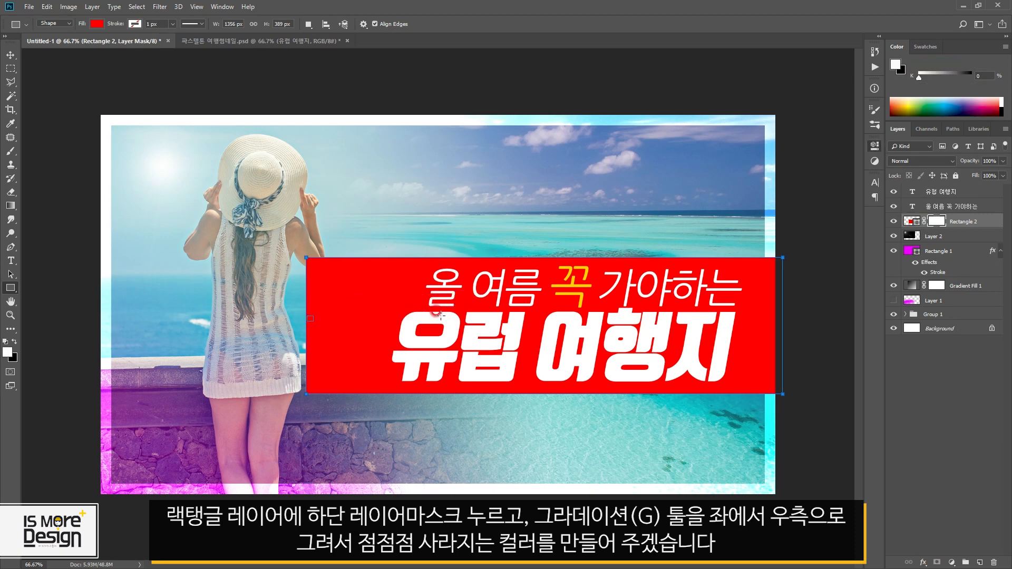
double_click(930, 221)
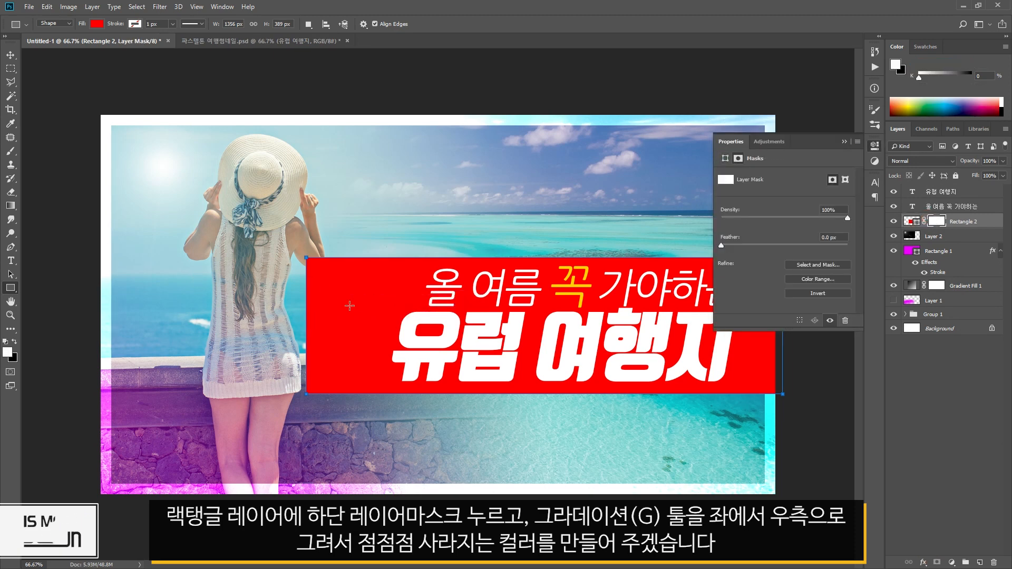
click(16, 204)
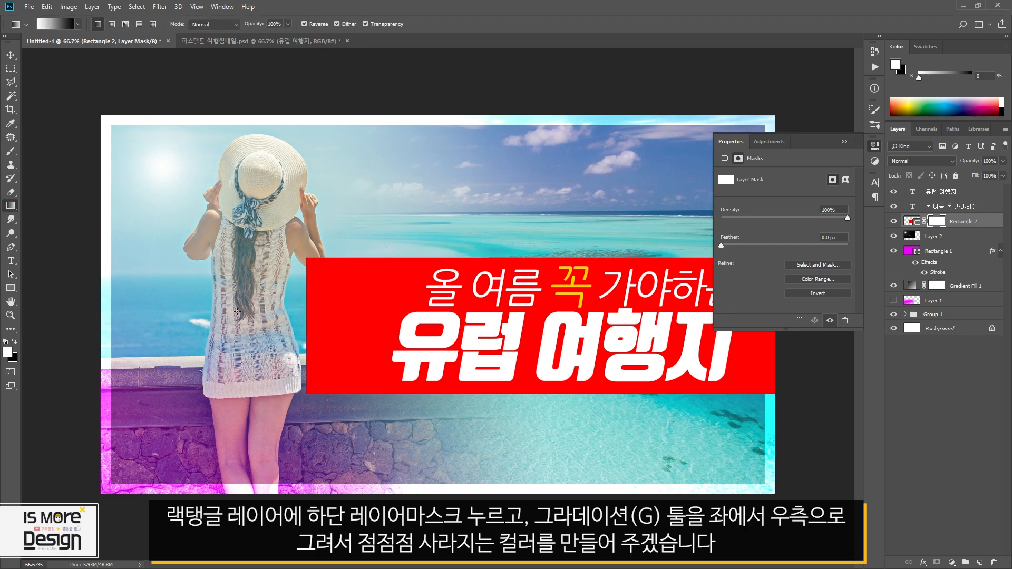
drag(409, 329, 409, 329)
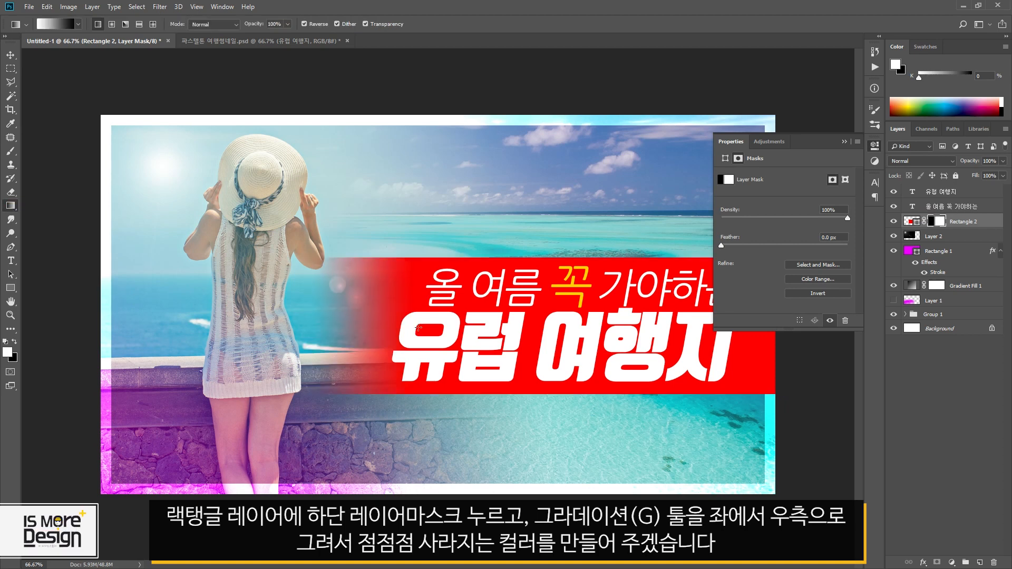
- Stretch the red rectangle's left edge outward over the woman to a width of about 1806 px
key(a)
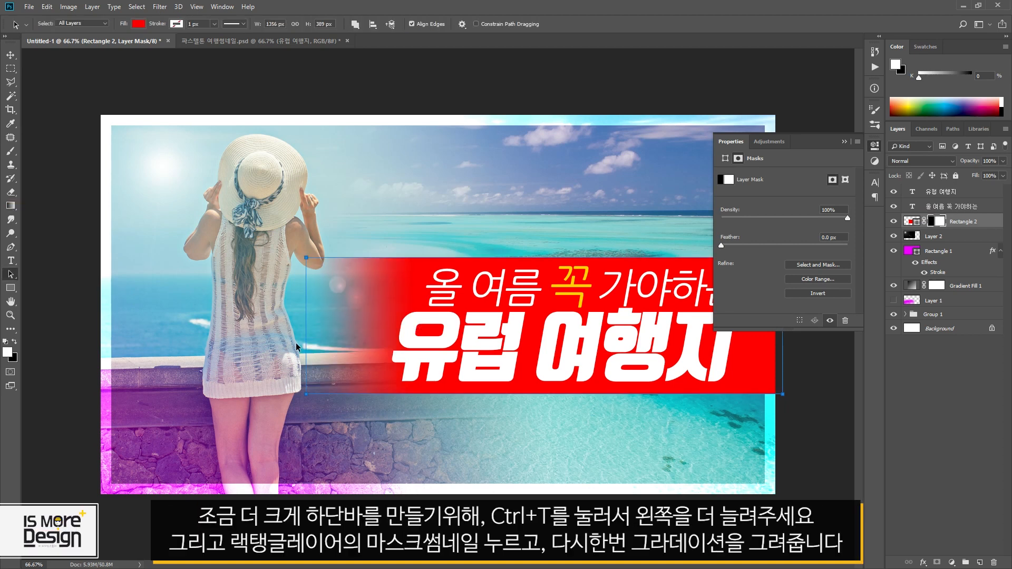
click(306, 392)
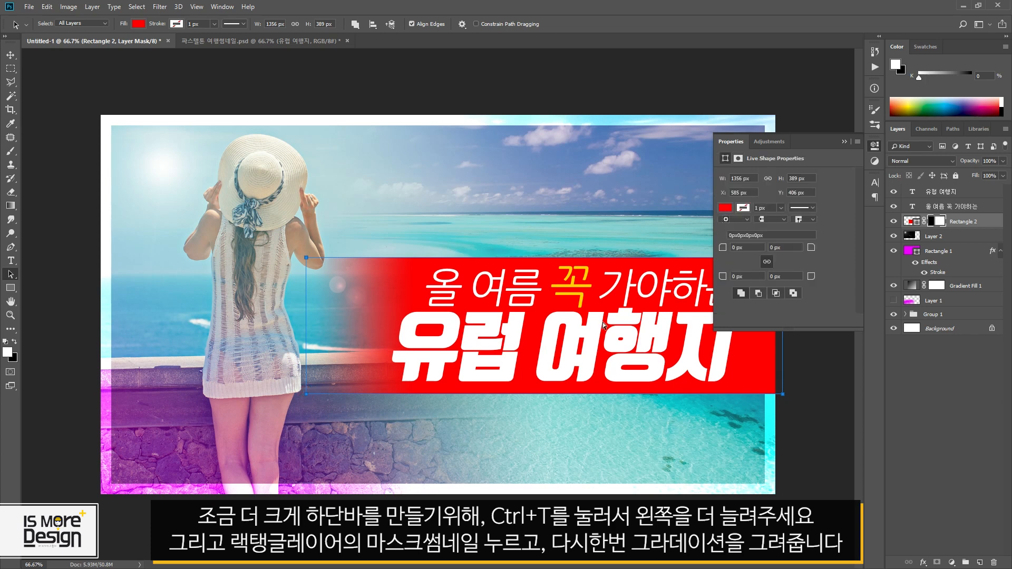
key(ctrl+t)
drag(306, 325, 148, 325)
key(Return)
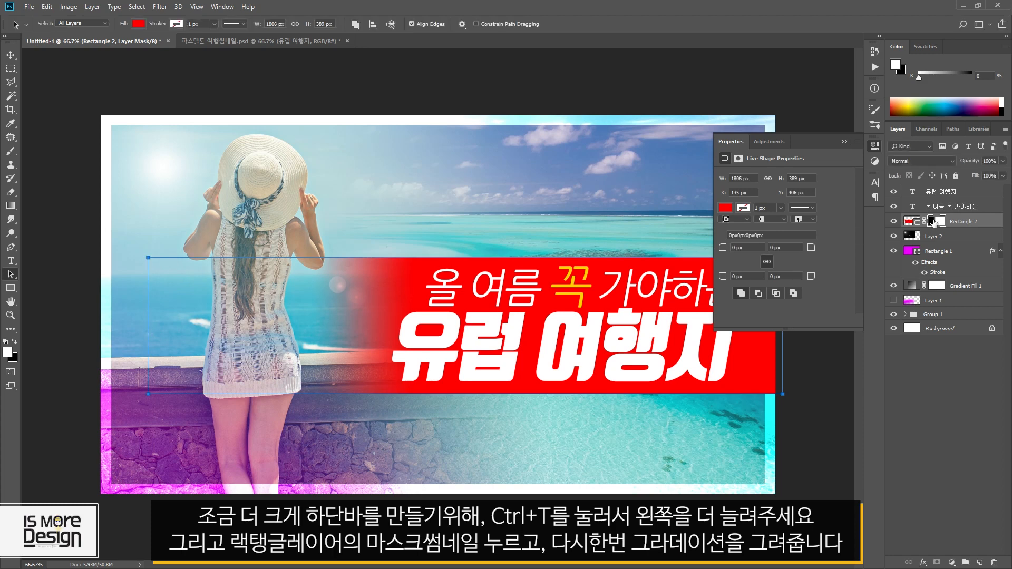
- Redraw the gradient on the red rectangle's mask as a longer, softer fade running from the woman to the middle of the title
click(934, 223)
click(11, 206)
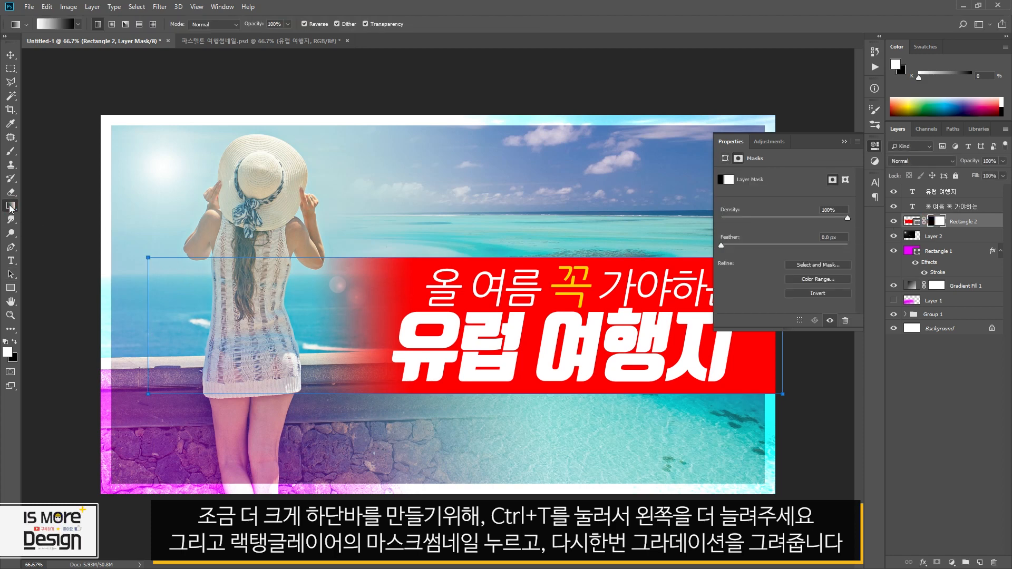
drag(305, 332, 384, 332)
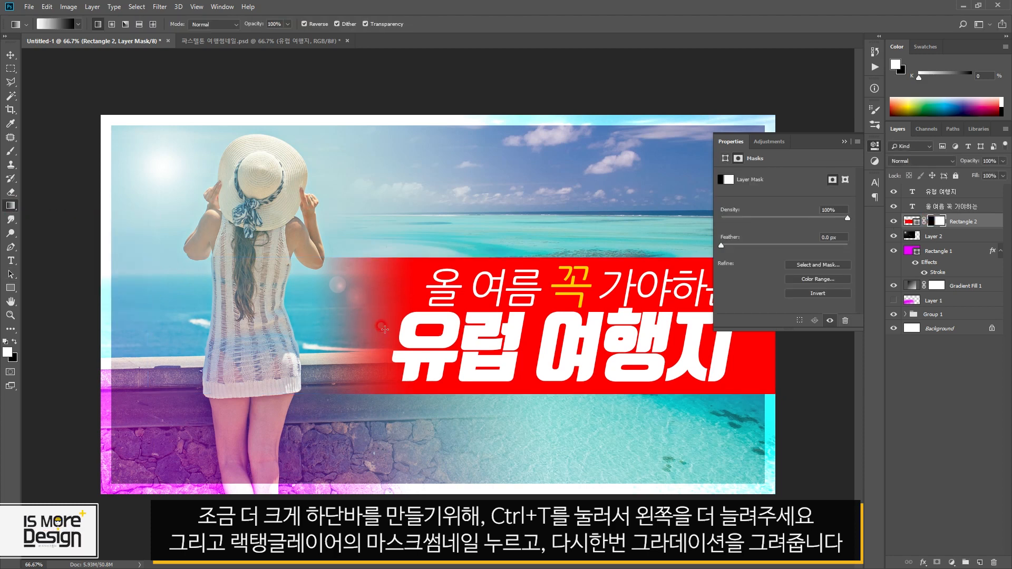
drag(246, 337, 525, 335)
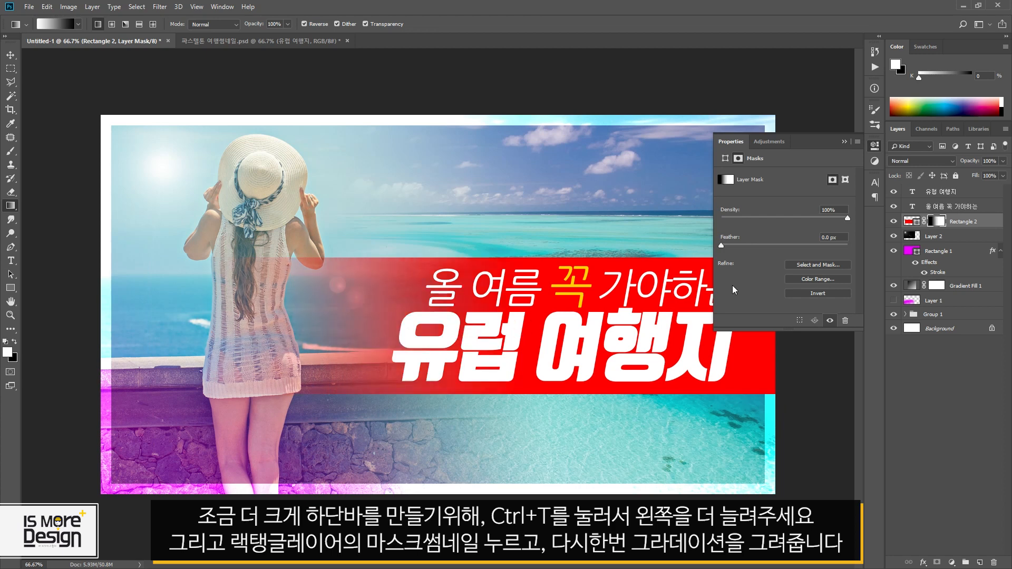
- Try the Screen blend mode on the red rectangle
click(910, 220)
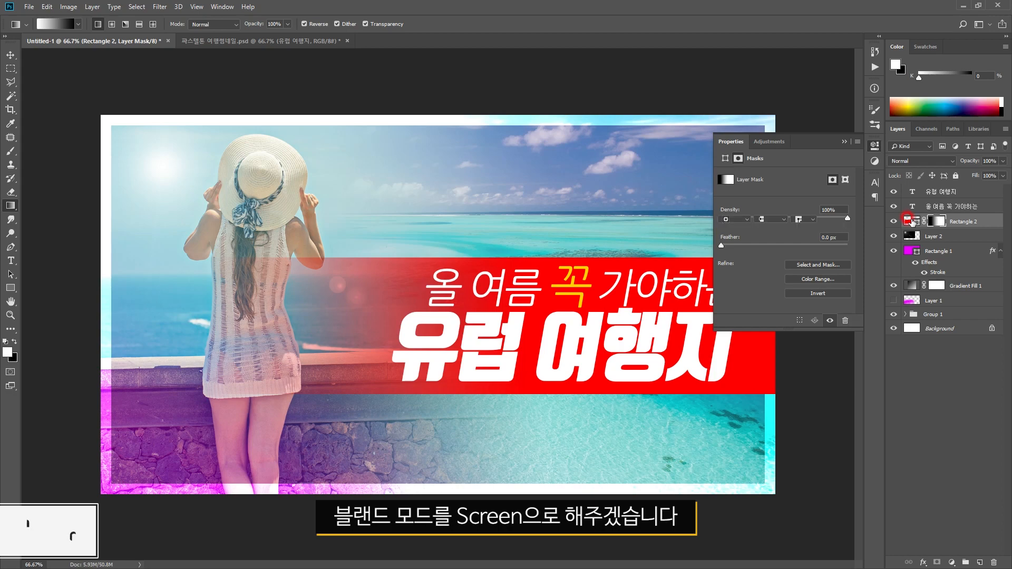
click(921, 161)
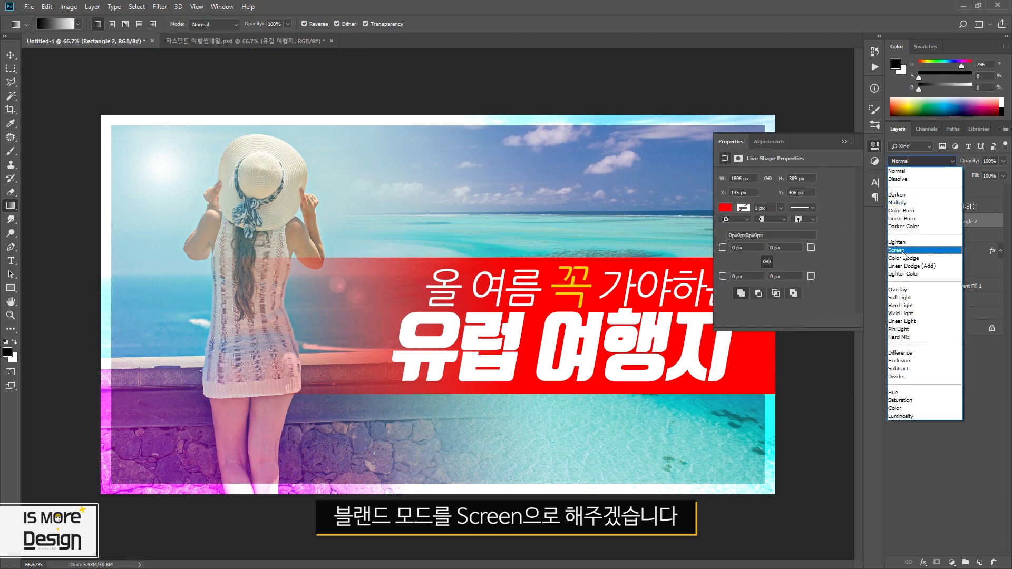
click(906, 247)
- Check the bar's layer settings in the finished reference file, and set the red rectangle to Normal blend mode at 20% opacity
key(ctrl+Tab)
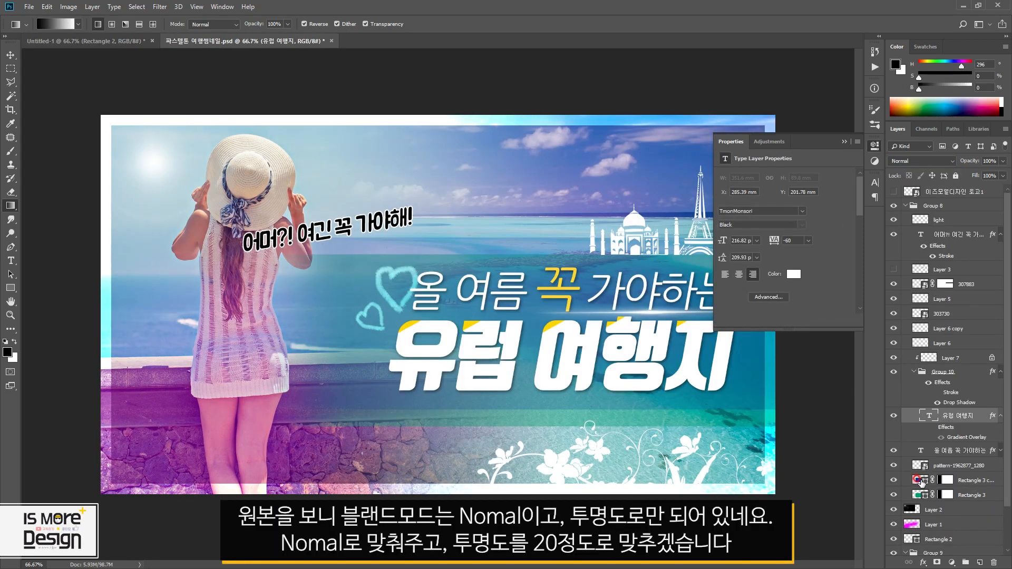
click(920, 495)
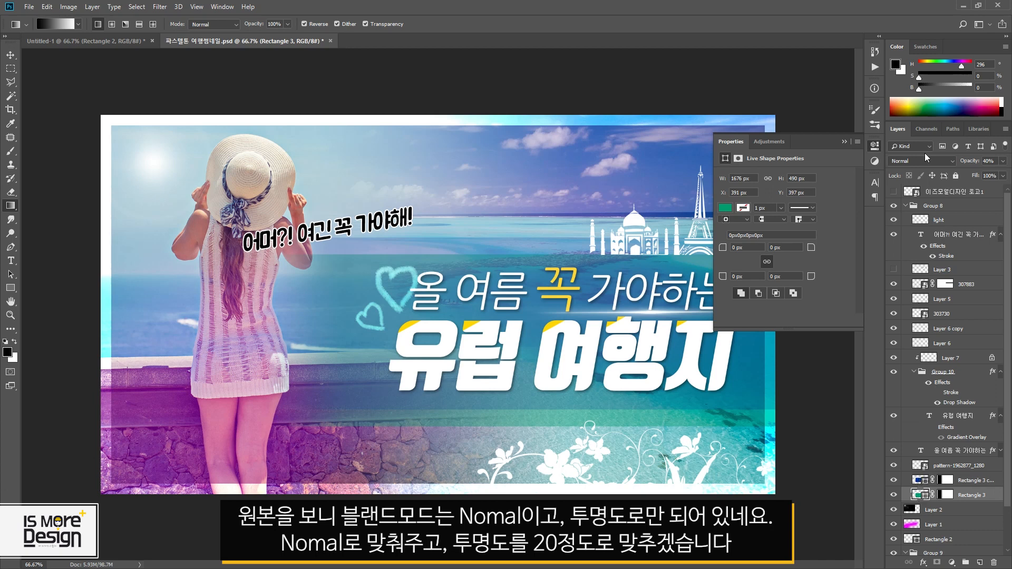
click(105, 42)
click(909, 161)
click(906, 168)
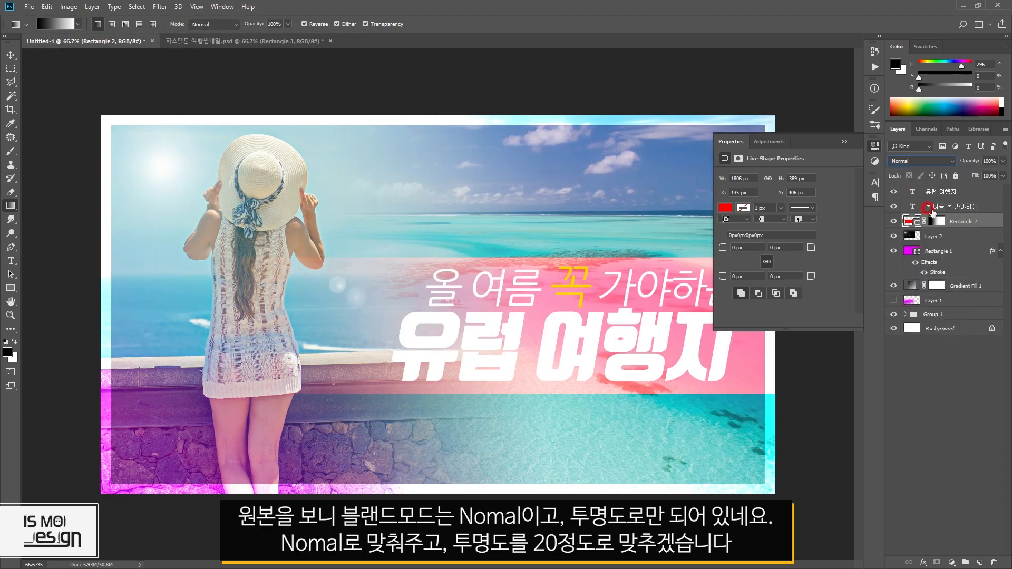
click(988, 161)
text(20)
- Shift the red bar slightly up and place a duplicate of it slightly lower so the two overlap
click(952, 221)
key(v)
drag(712, 314, 713, 306)
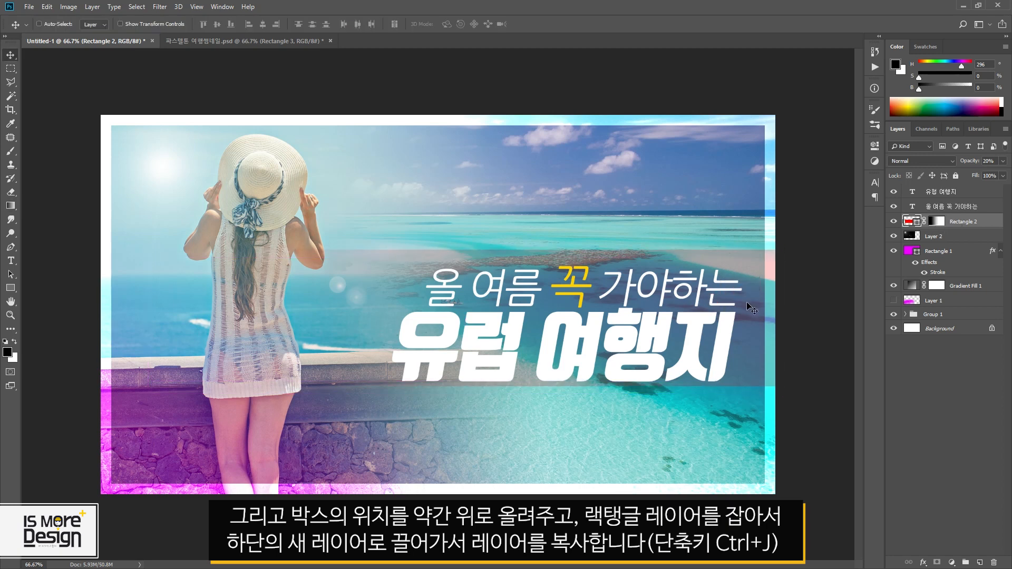
drag(953, 221, 978, 560)
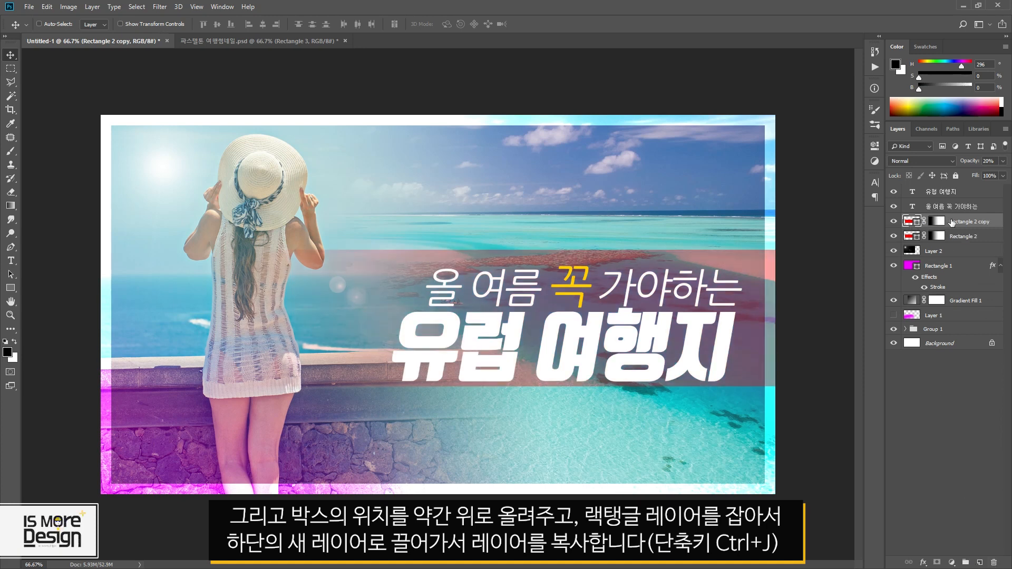
drag(639, 272, 638, 283)
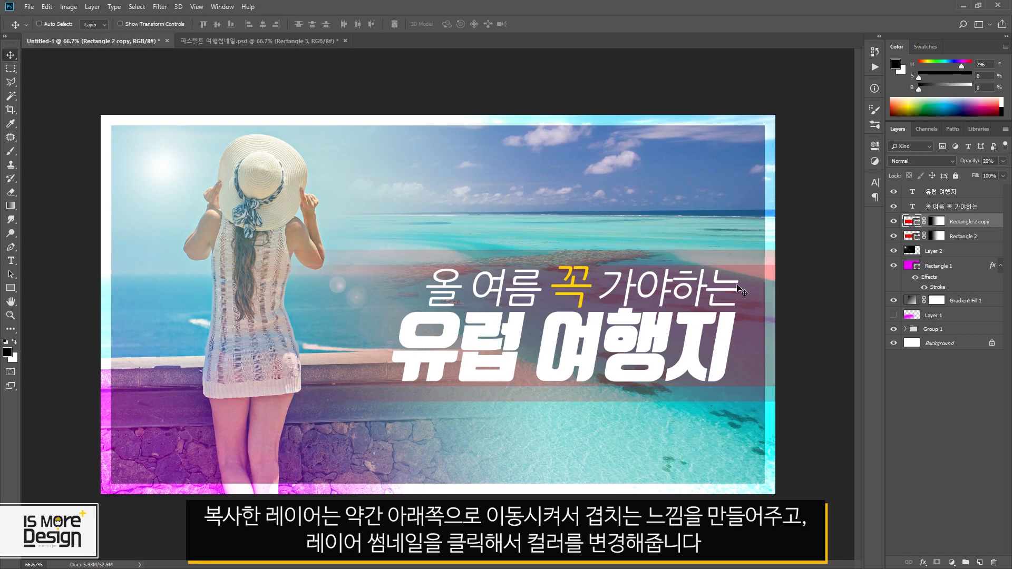
- Recolour the duplicated bar blue
double_click(914, 221)
click(844, 194)
click(936, 137)
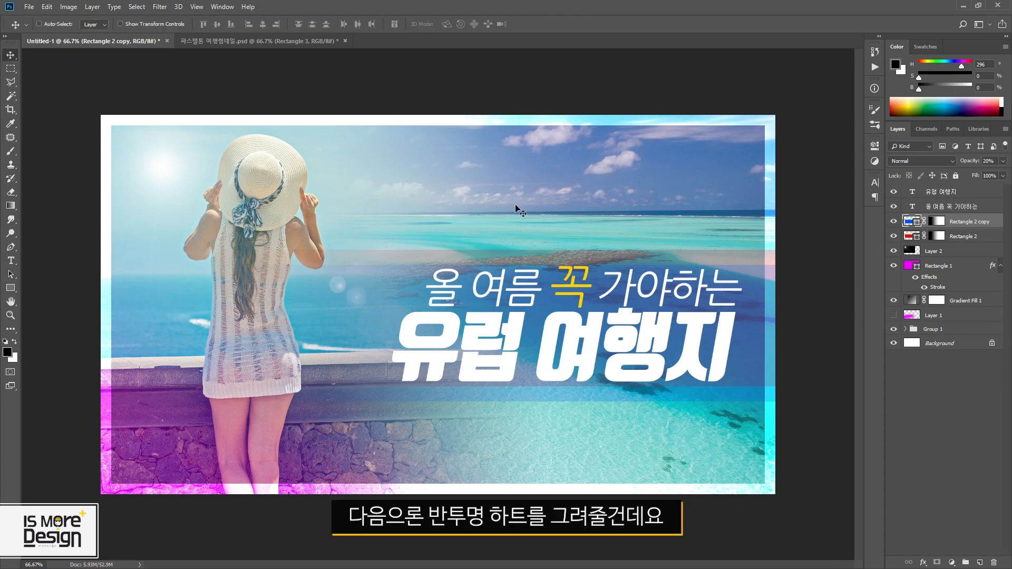
- Look at the hearts in the reference file and add a new empty layer above the title text in the working document
click(267, 43)
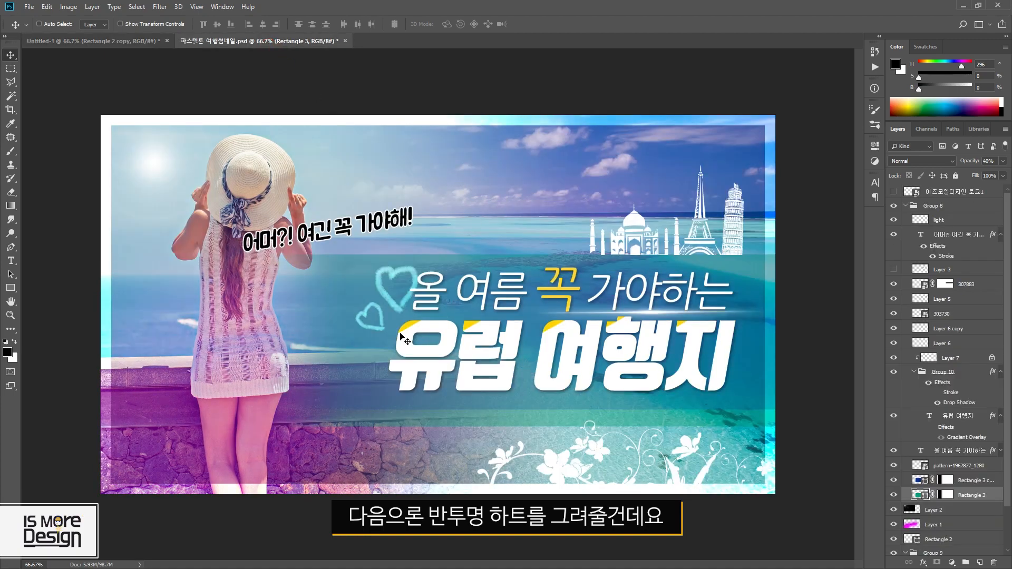
click(123, 44)
click(948, 190)
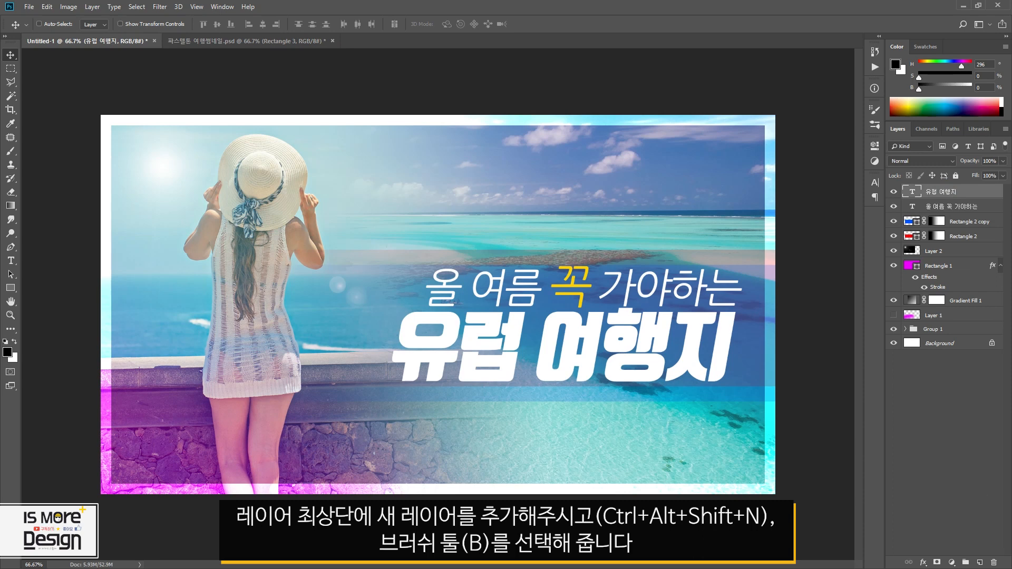
click(979, 562)
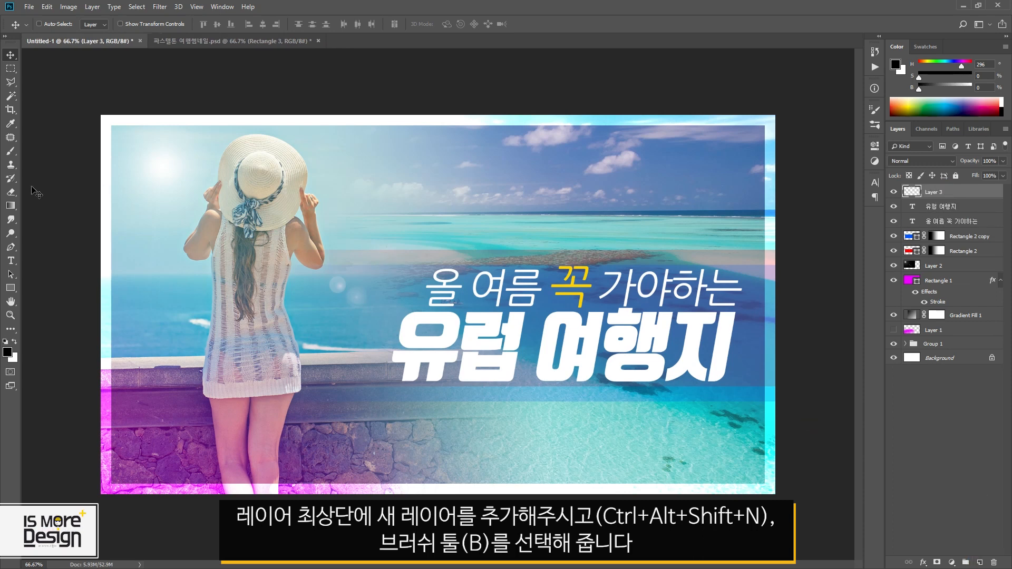
- Set up the Brush tool with KYLE Ultimate Inking Thick 'n Thin from Wet Media Brushes at a size of 34 px
key(b)
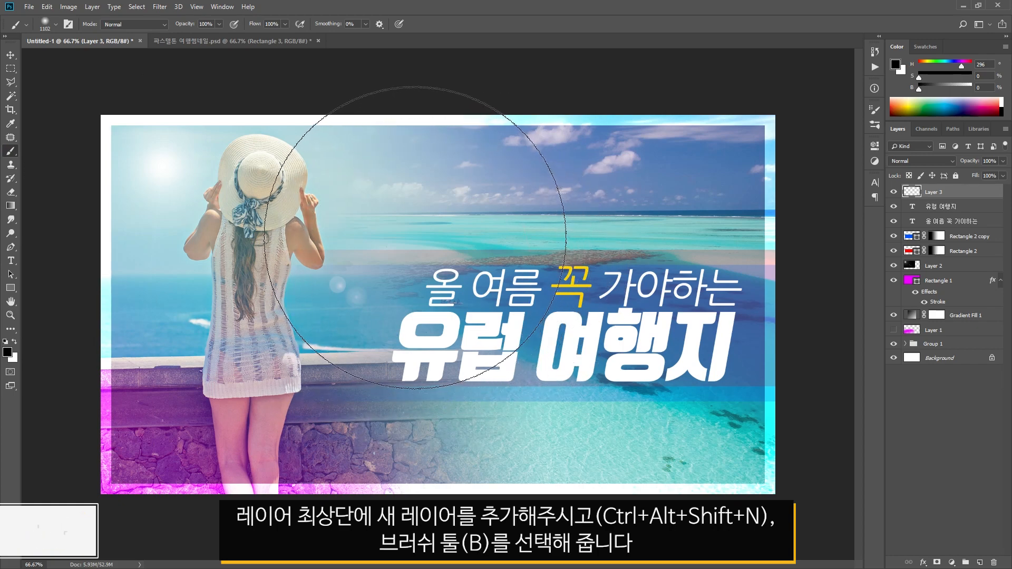
right_click(418, 259)
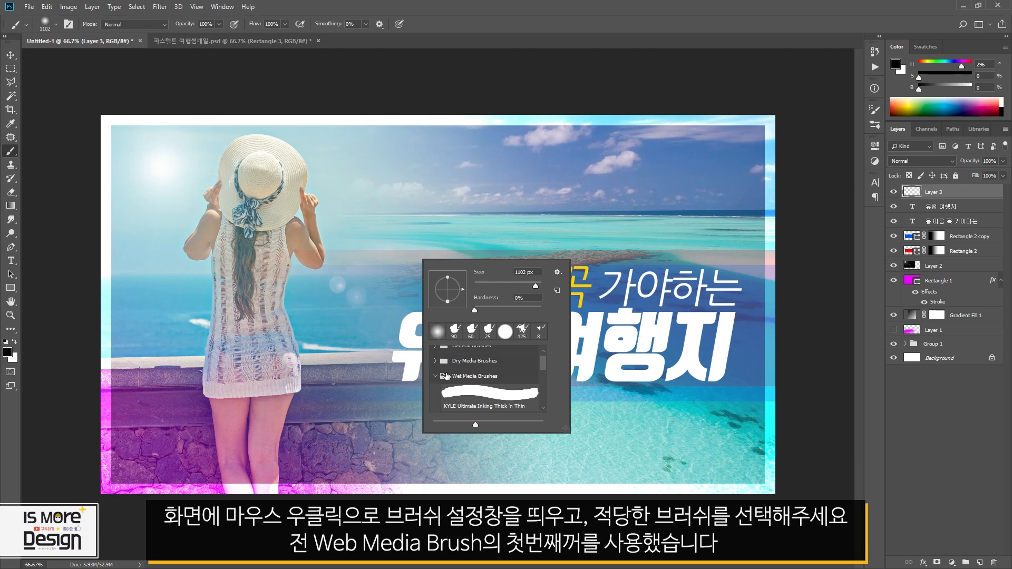
scroll(446, 376, up, 1)
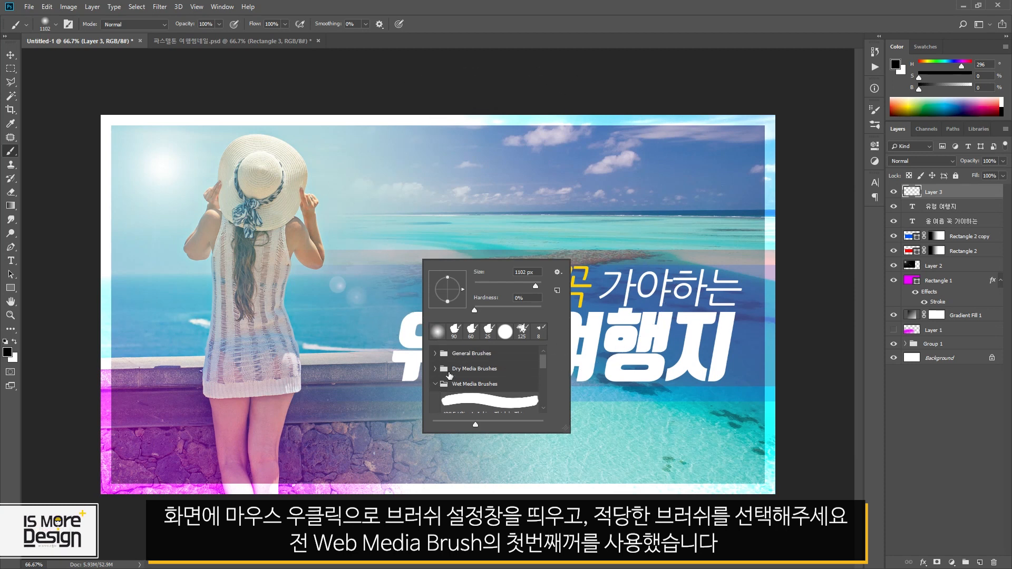
click(434, 353)
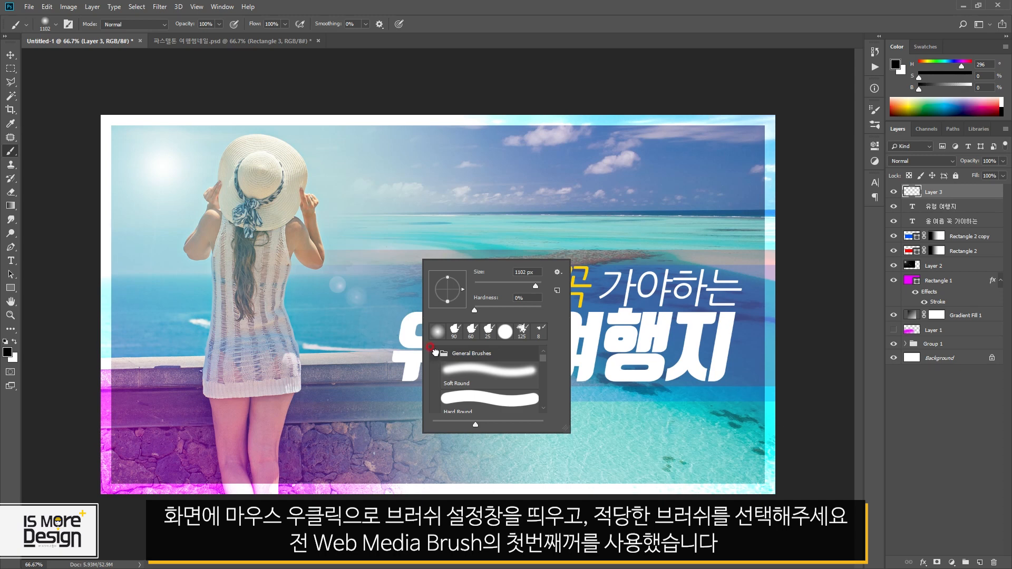
click(435, 352)
click(477, 384)
scroll(498, 389, down, 1)
click(490, 377)
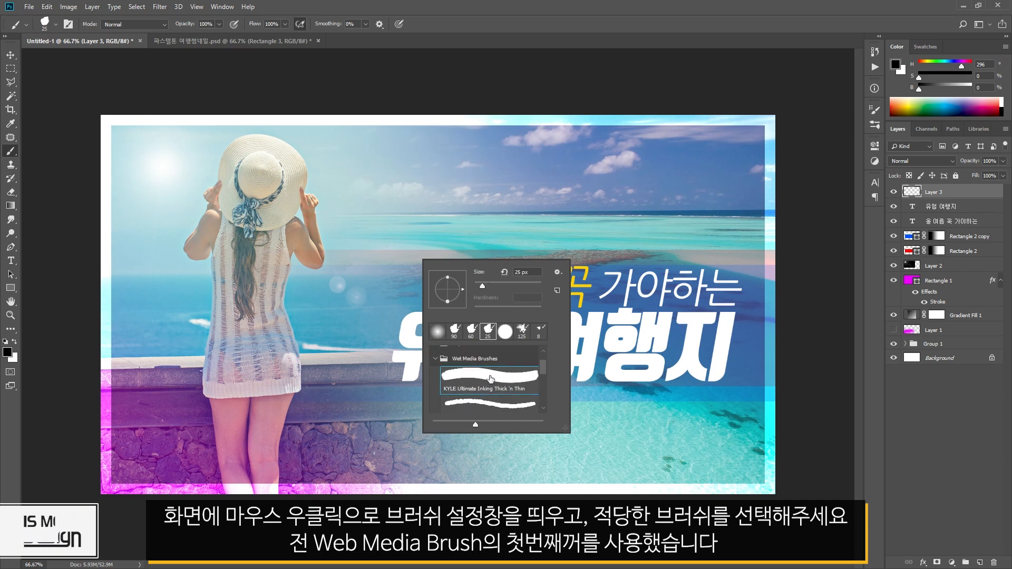
click(484, 287)
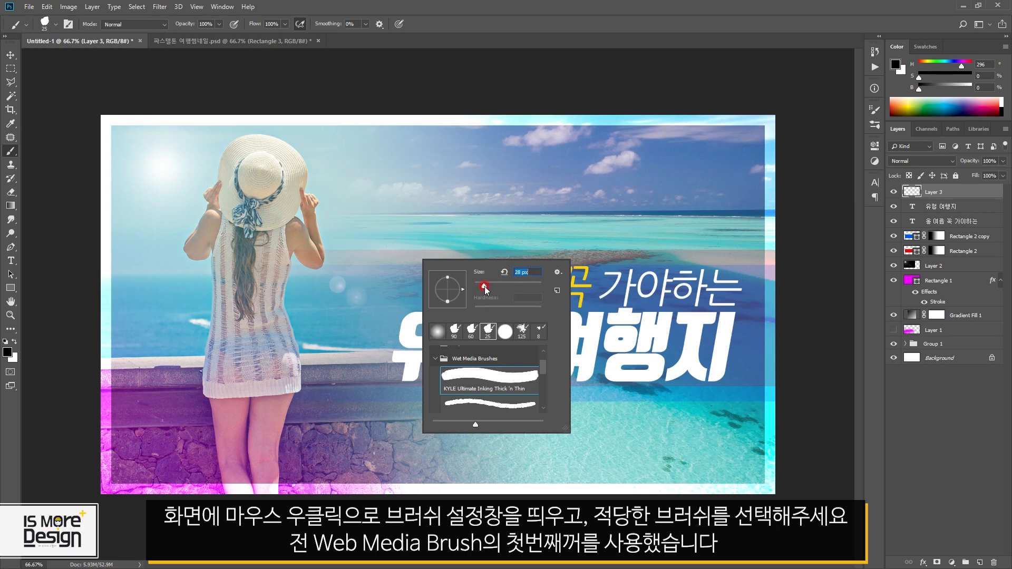
key(Return)
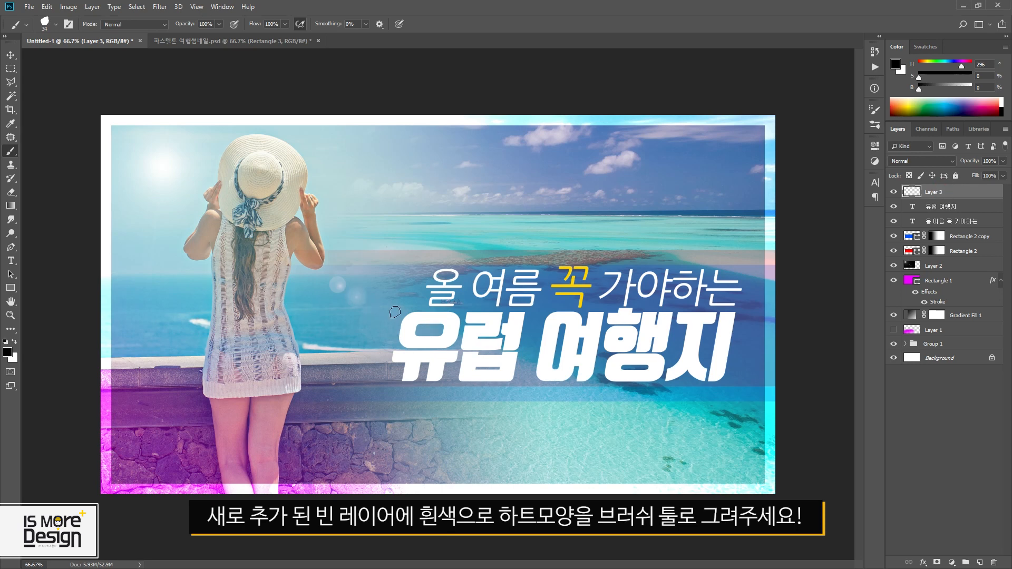
- Make white the foreground colour and try drawing a heart beside the title on the empty layer
click(15, 342)
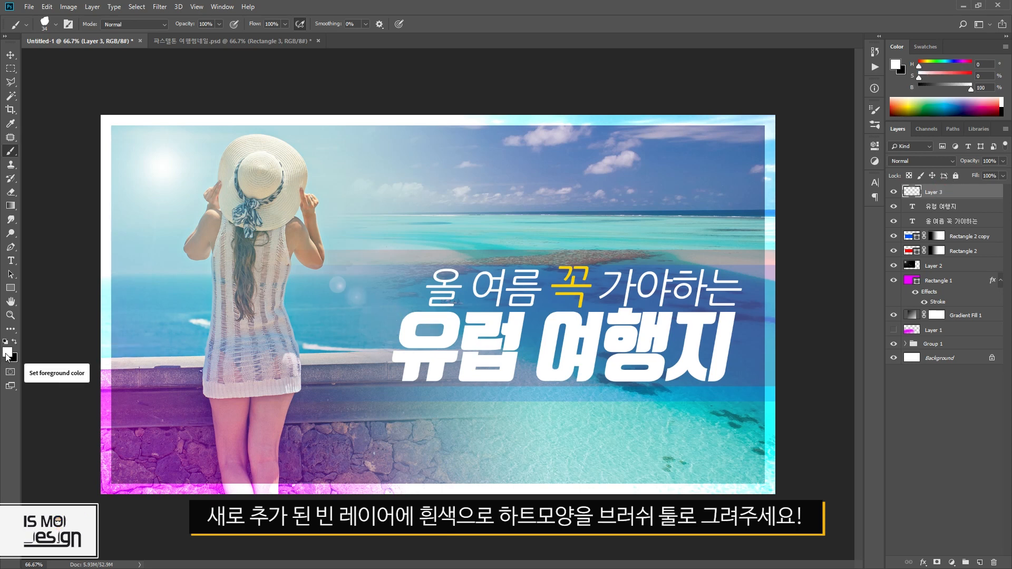
click(15, 342)
click(14, 342)
click(15, 342)
click(15, 342)
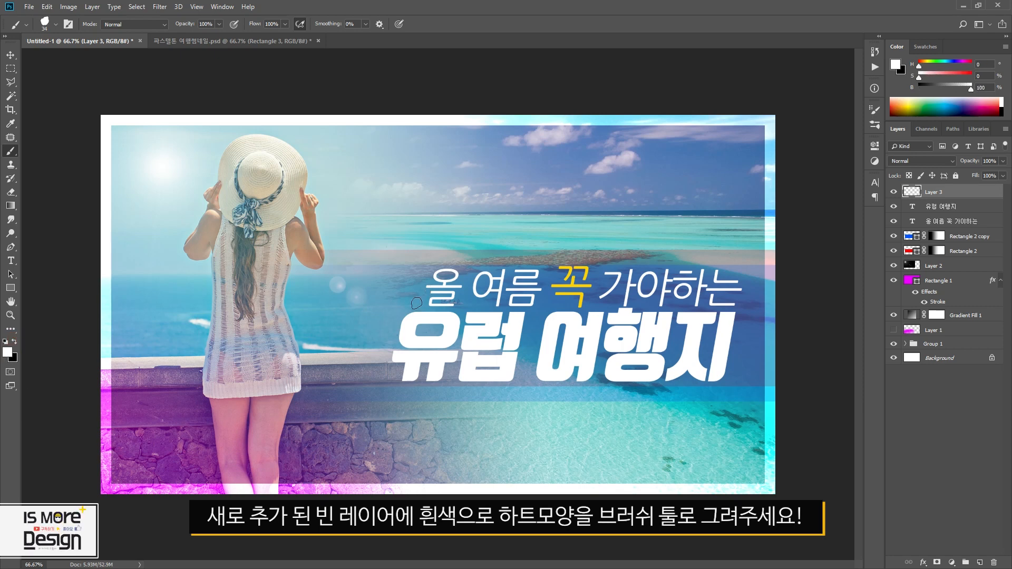
mouse_move(368, 286)
mouse_down()
mouse_move(392, 275)
mouse_move(413, 289)
mouse_move(394, 311)
mouse_up()
key(ctrl+z)
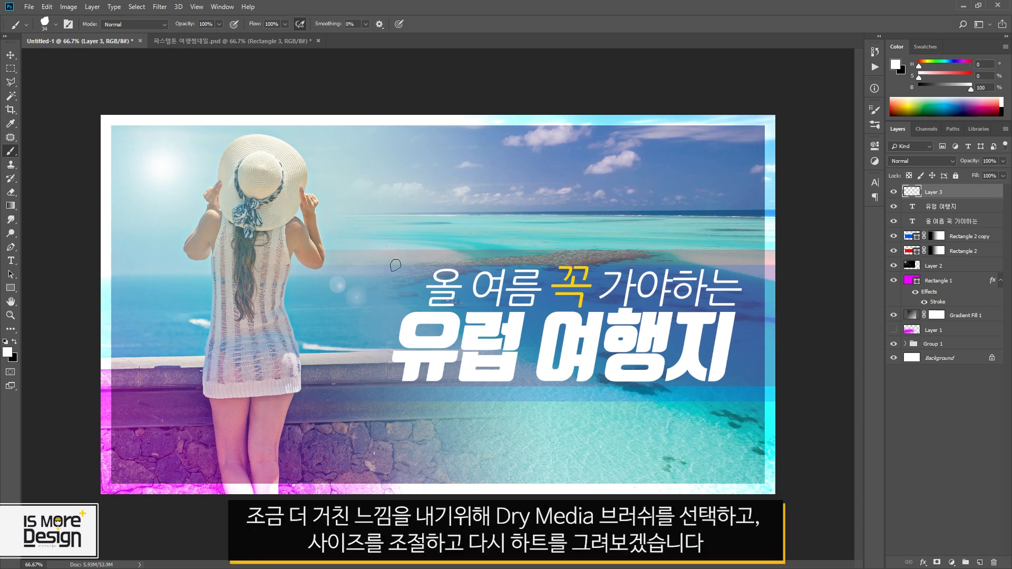
- Switch to KYLE Ultimate Pencil Hard from Dry Media Brushes, enlarge it to 50 px and try drawing a heart
right_click(401, 266)
scroll(468, 384, up, 5)
click(454, 382)
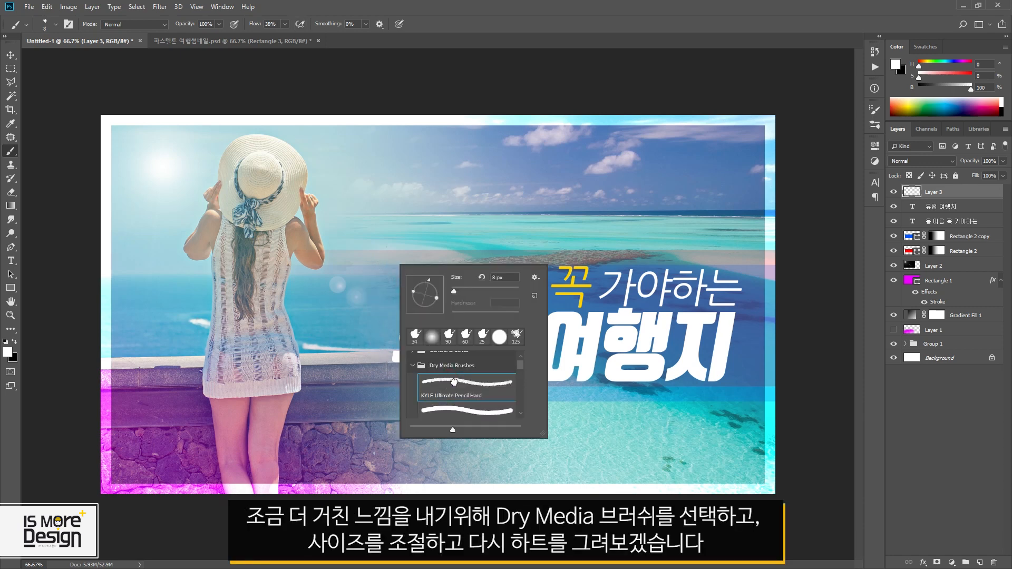
drag(453, 291, 464, 291)
mouse_move(375, 328)
mouse_down()
mouse_move(343, 280)
mouse_move(375, 305)
mouse_move(364, 323)
mouse_move(381, 296)
mouse_move(362, 286)
mouse_move(364, 266)
mouse_move(397, 257)
mouse_move(390, 311)
mouse_up()
key(ctrl+z)
key(ctrl+z)
- Reduce the brush size and draw a larger and a smaller white heart just left of the two title lines
right_click(395, 275)
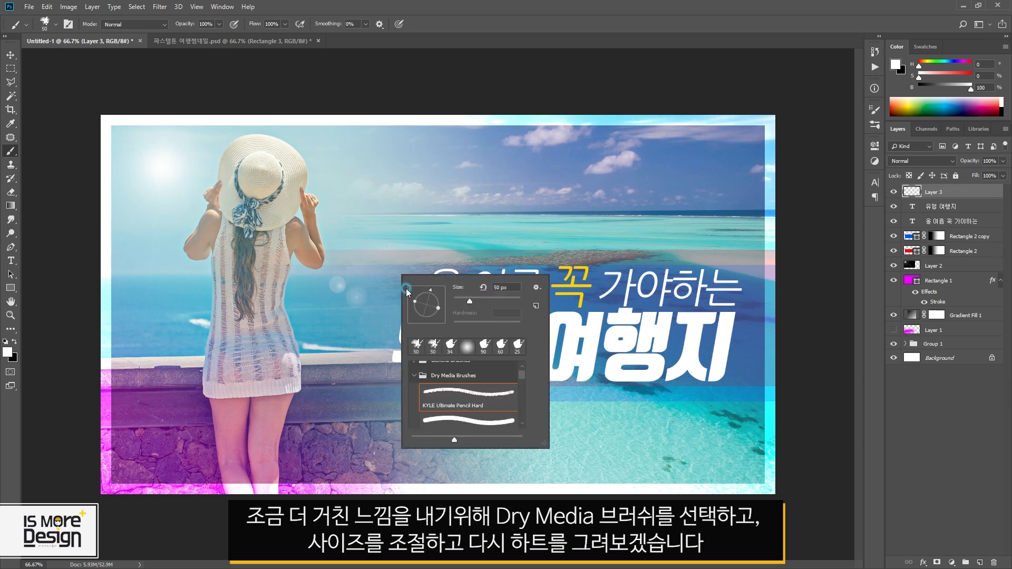
drag(467, 300, 462, 299)
key(Return)
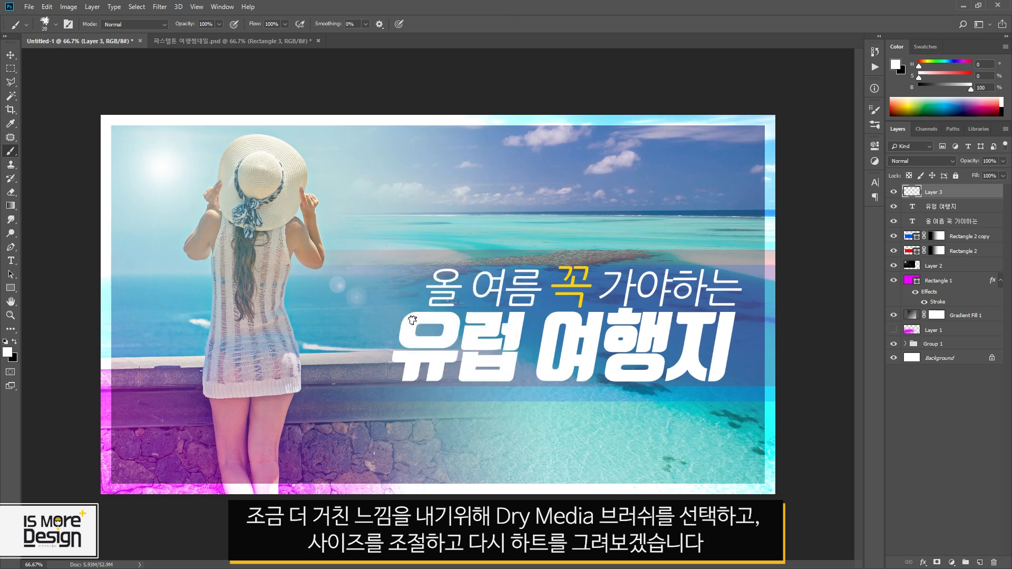
mouse_move(402, 304)
mouse_down()
mouse_move(379, 290)
mouse_move(382, 267)
mouse_move(397, 271)
mouse_move(387, 293)
mouse_move(364, 288)
mouse_move(374, 258)
mouse_move(385, 268)
mouse_move(400, 257)
mouse_move(405, 283)
mouse_move(394, 305)
mouse_up()
key(ctrl+z)
mouse_move(376, 341)
mouse_down()
mouse_move(344, 322)
mouse_move(368, 313)
mouse_move(371, 337)
mouse_up()
key(v)
drag(456, 269, 446, 280)
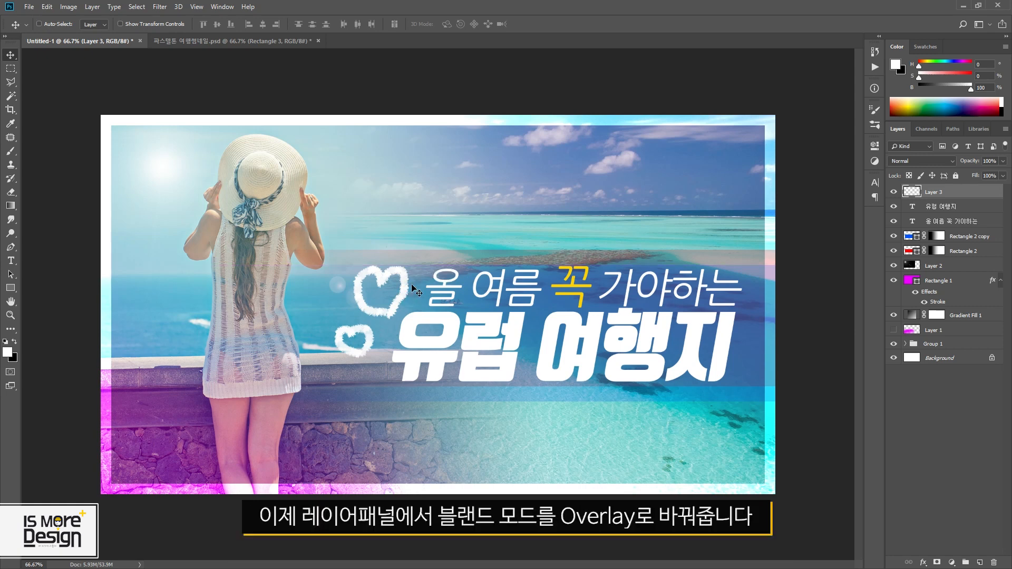
- Set the heart layer's blend mode to Overlay and scale the hearts down slightly, placing them close to the title
click(921, 161)
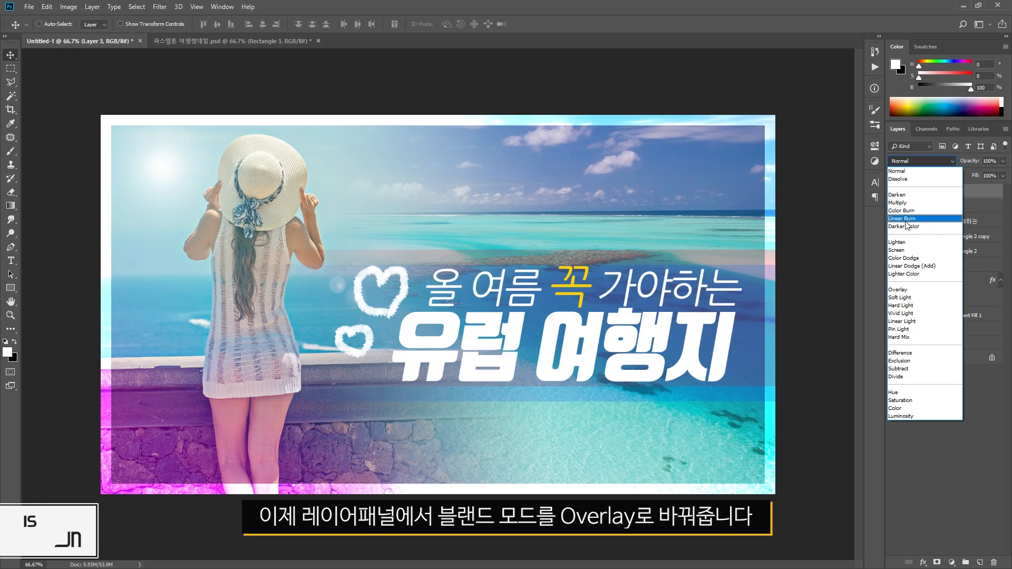
click(905, 289)
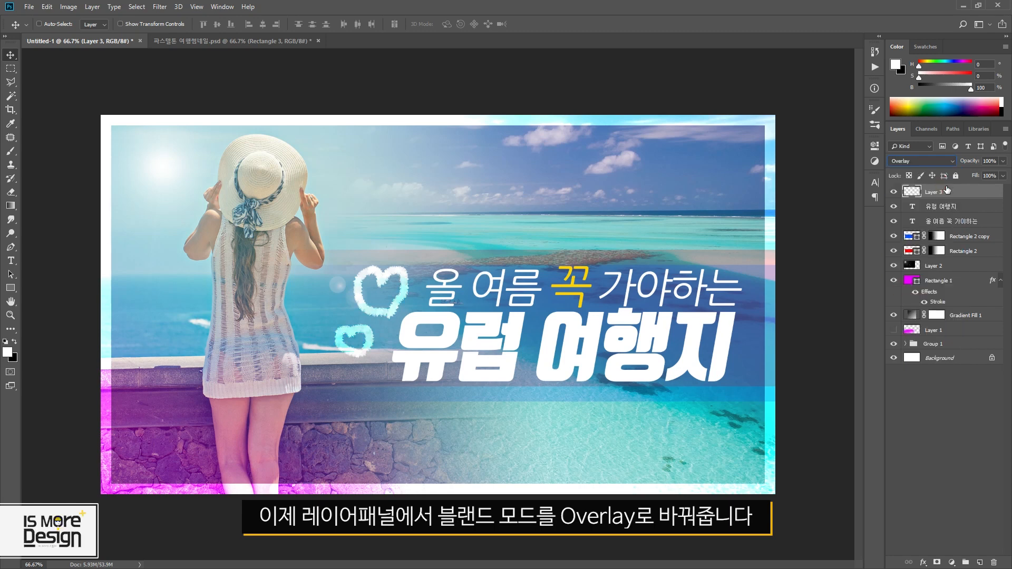
mouse_move(401, 296)
mouse_down()
mouse_move(425, 280)
mouse_move(410, 291)
mouse_up()
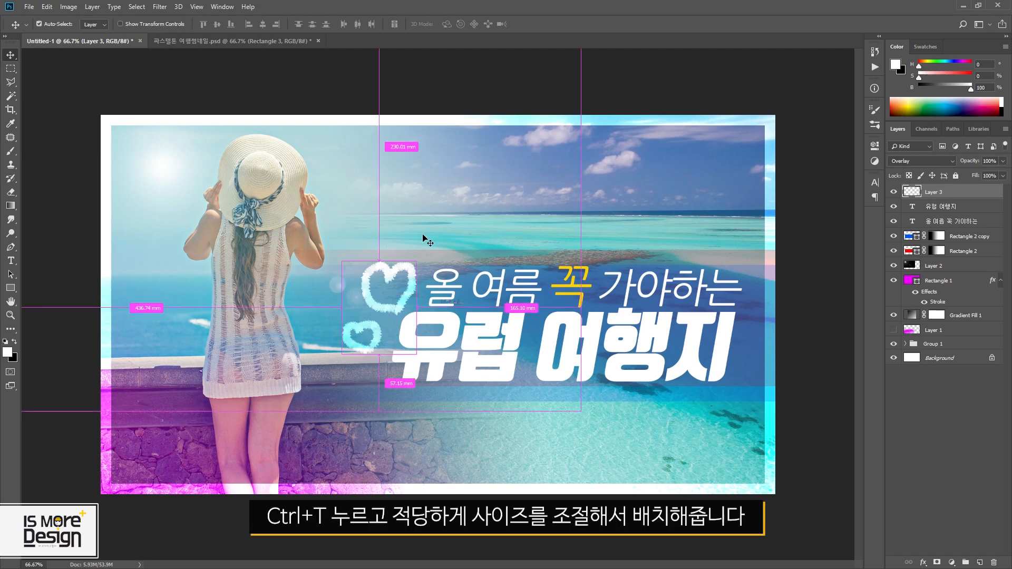
key(ctrl+t)
drag(415, 259, 411, 267)
key(Return)
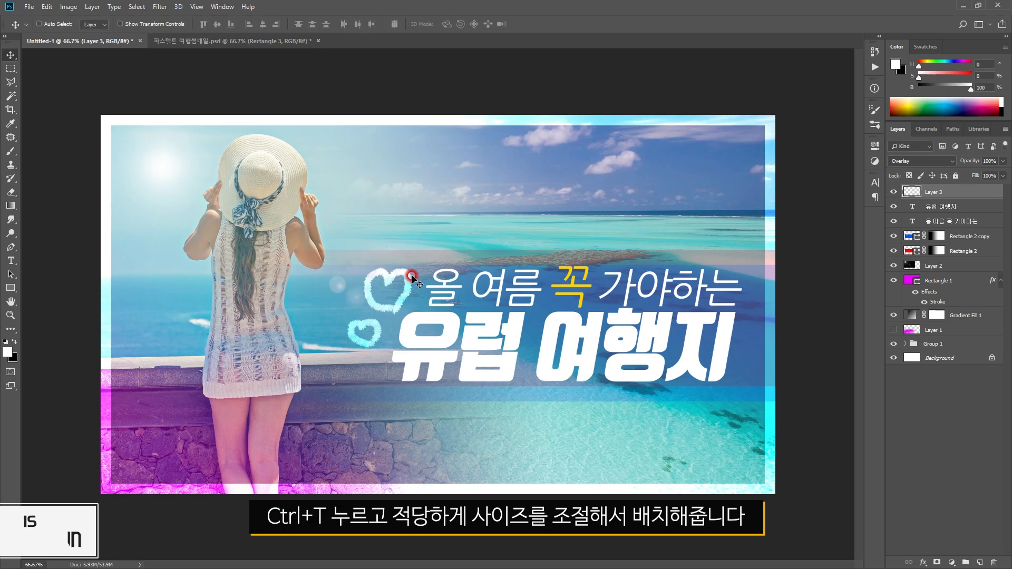
- Check the reference file, then add the black text "어머?! 여긴 꼭 가야해!" in BM JUA_TTF above the title
click(224, 43)
key(4)
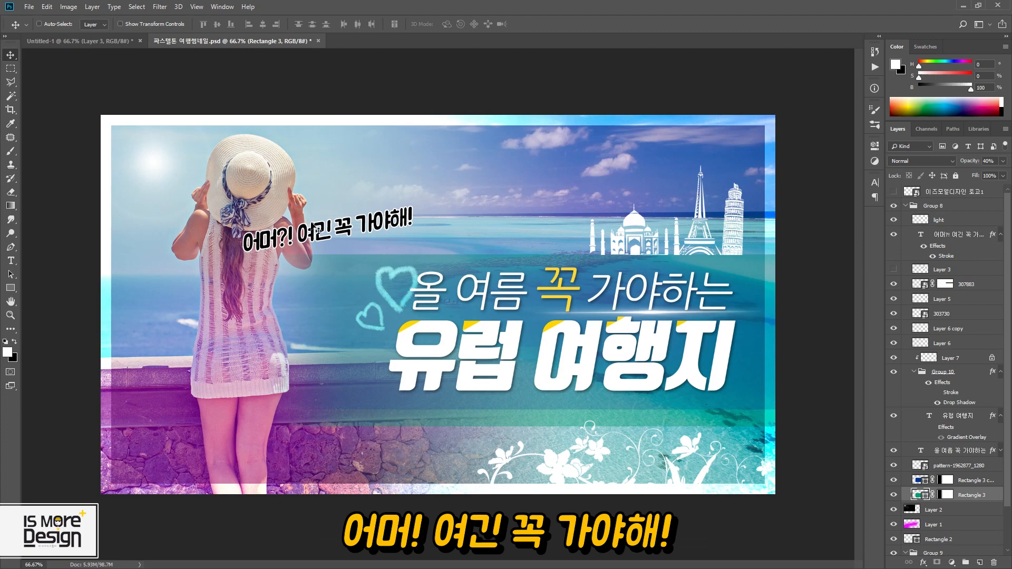
key(t)
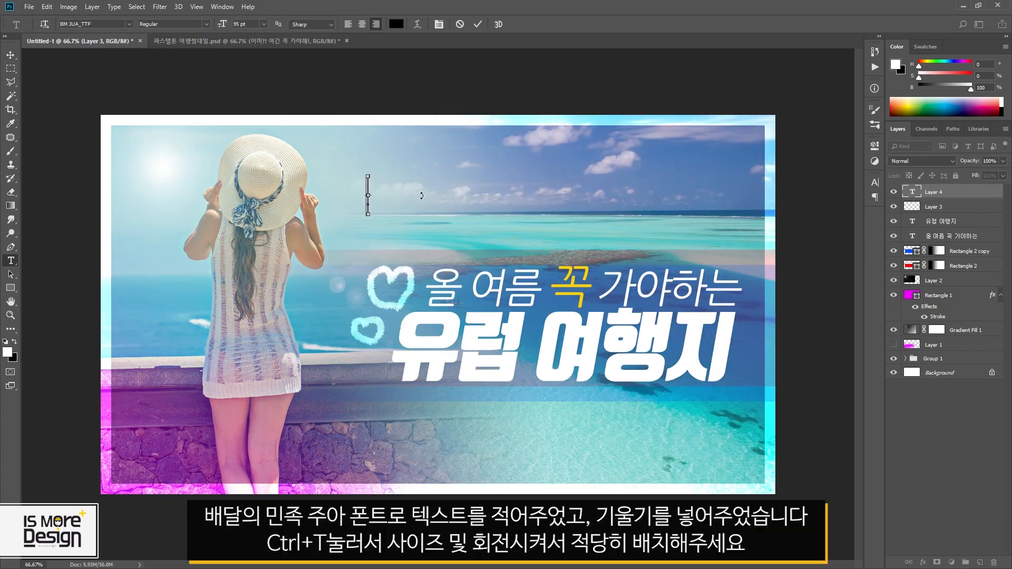
text(어머?! 여긴 꼭 가야해!)
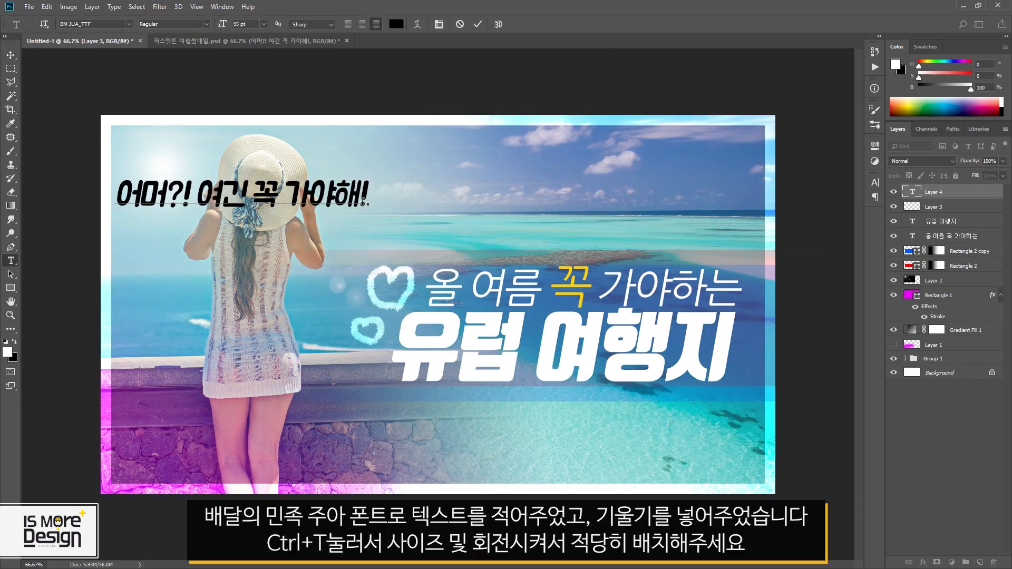
click(12, 55)
drag(358, 190, 445, 197)
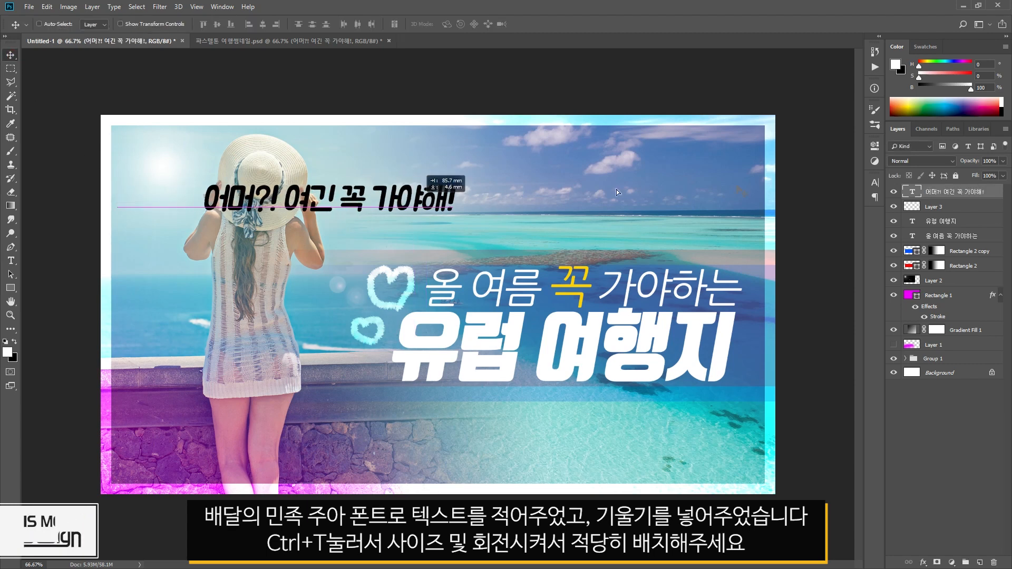
- Give the new text line a faux italic slant and scale it to about 63%, placing it across the woman's shoulder
click(874, 182)
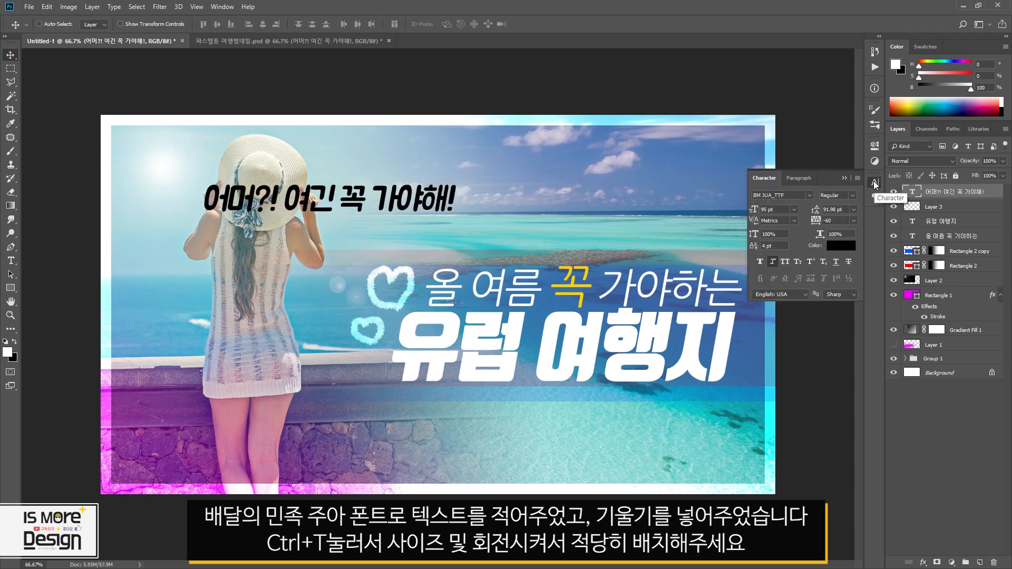
click(771, 261)
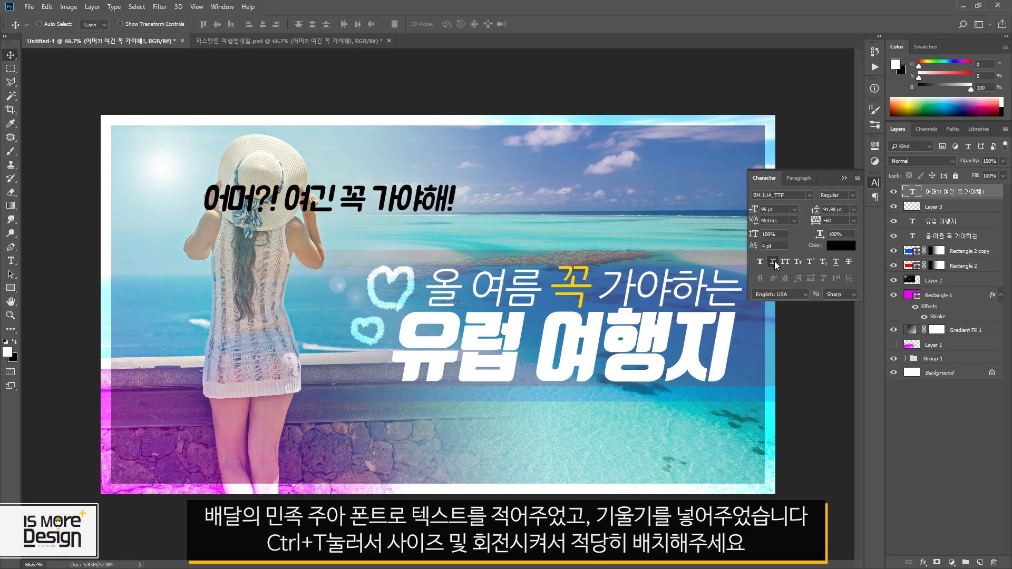
drag(392, 203, 419, 208)
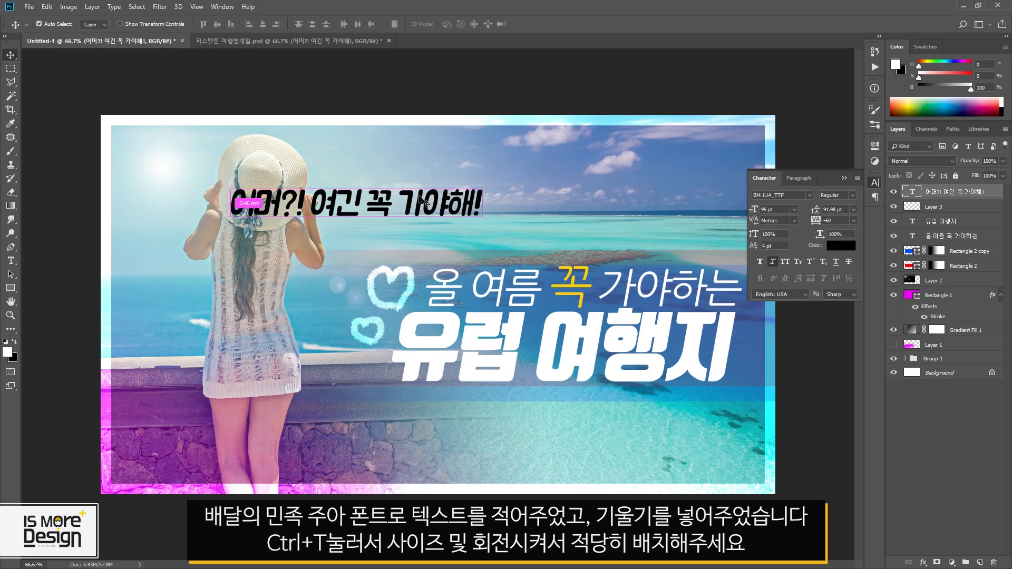
key(ctrl+t)
drag(483, 184, 389, 193)
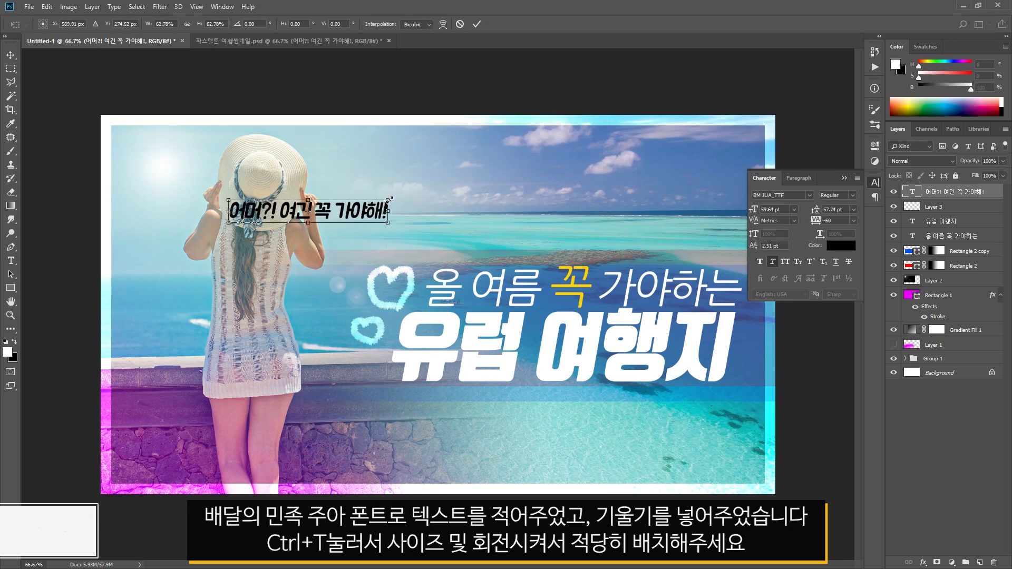
drag(367, 227, 400, 243)
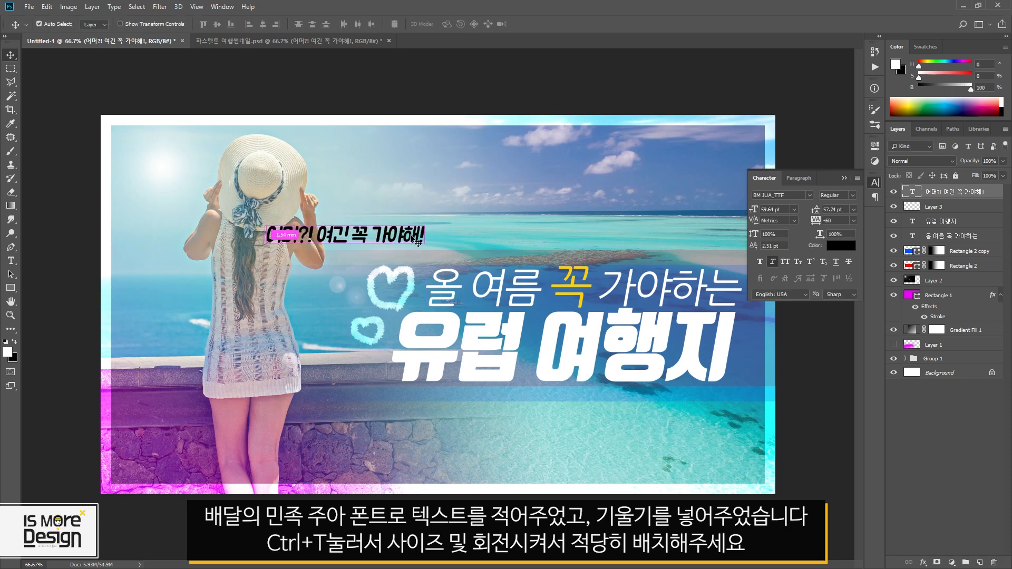
key(Return)
- Enlarge the slanted text line to 68.5 pt and rotate it so that it rises toward the right
key(ctrl+t)
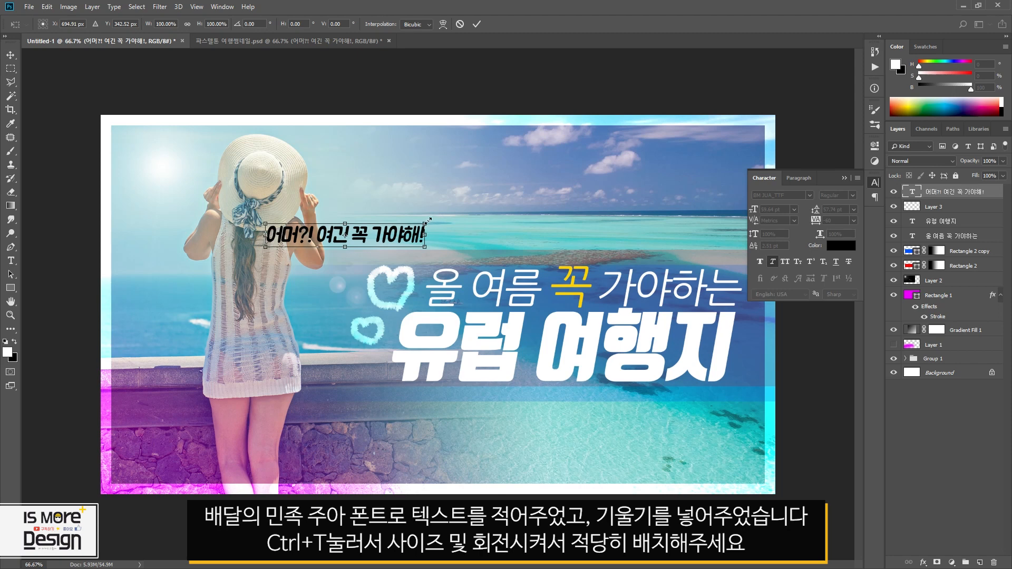
drag(428, 220, 426, 199)
key(Return)
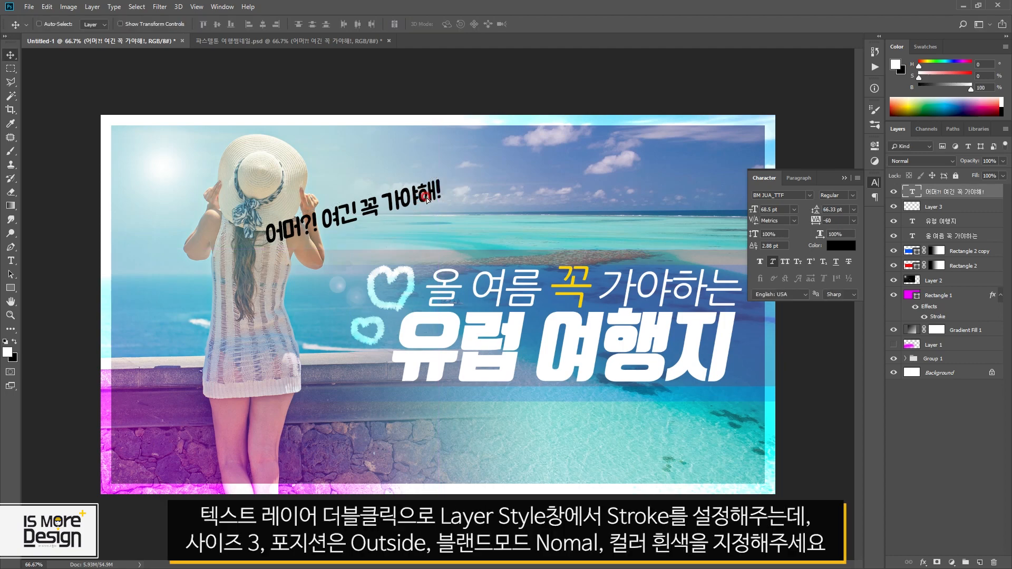
- Add a white stroke to the tilted text with size 3 px, position Outside and blend mode Normal
double_click(990, 192)
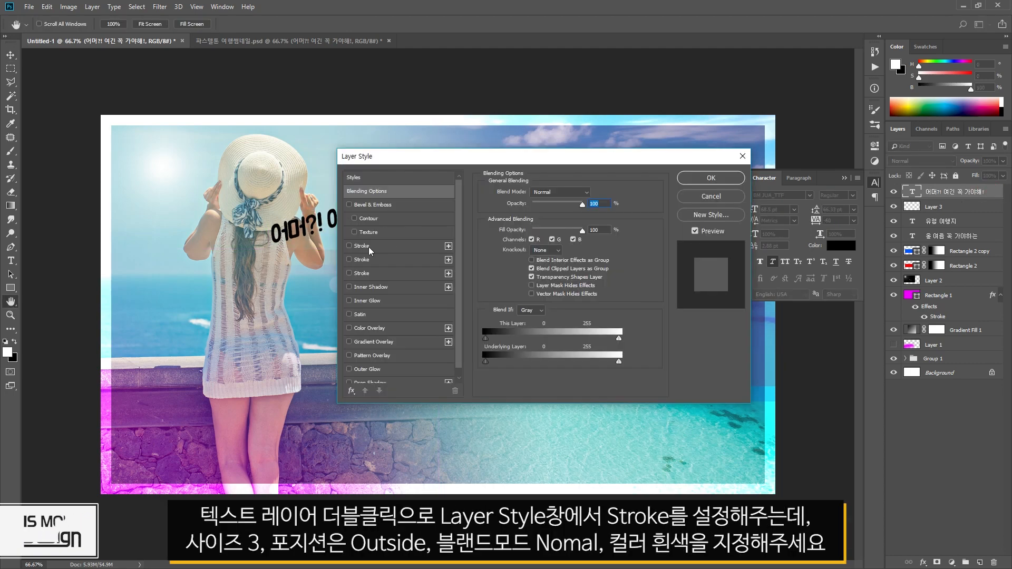
click(369, 246)
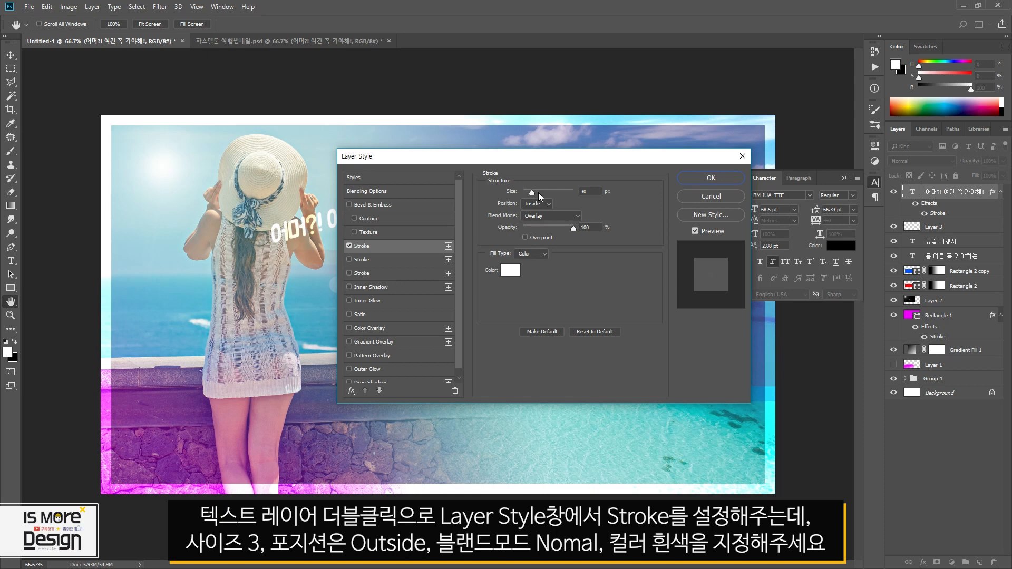
text(3)
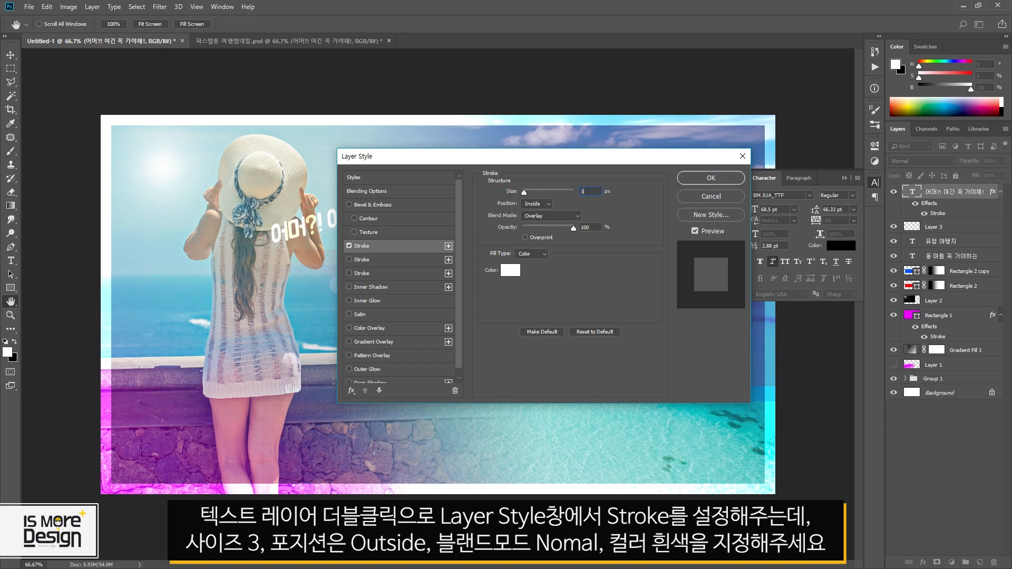
click(548, 205)
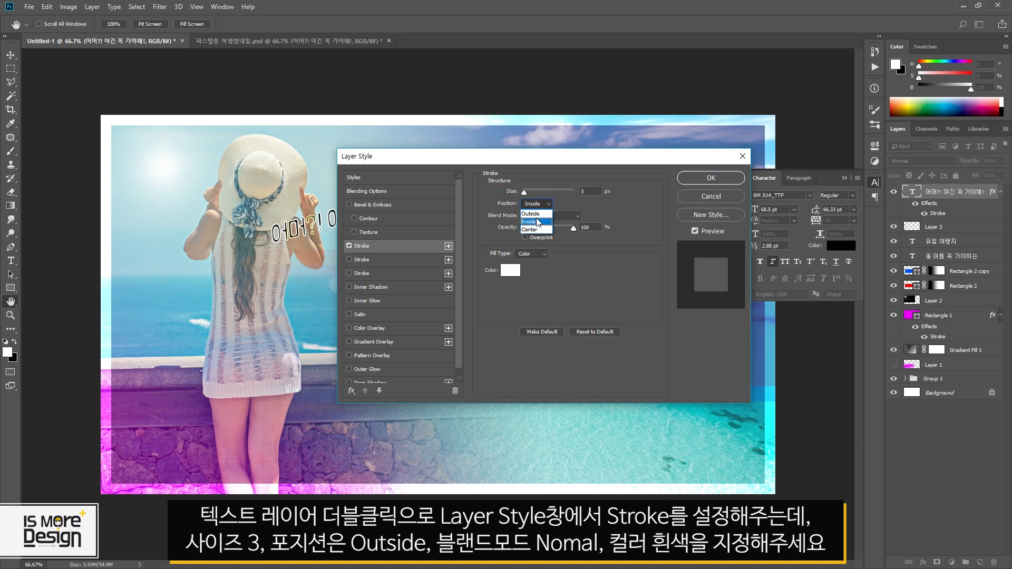
click(535, 204)
drag(621, 165, 623, 283)
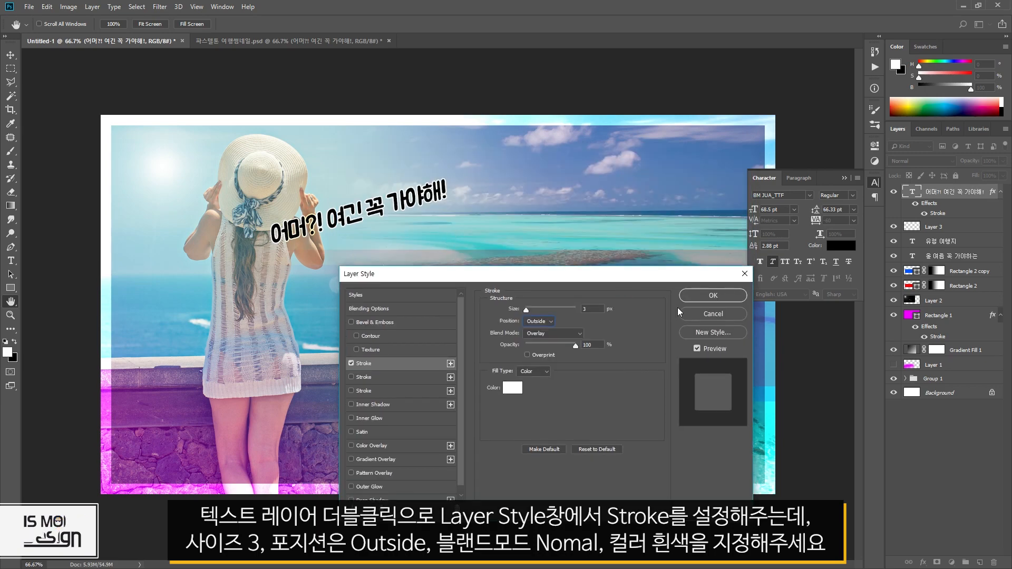
click(554, 333)
click(541, 79)
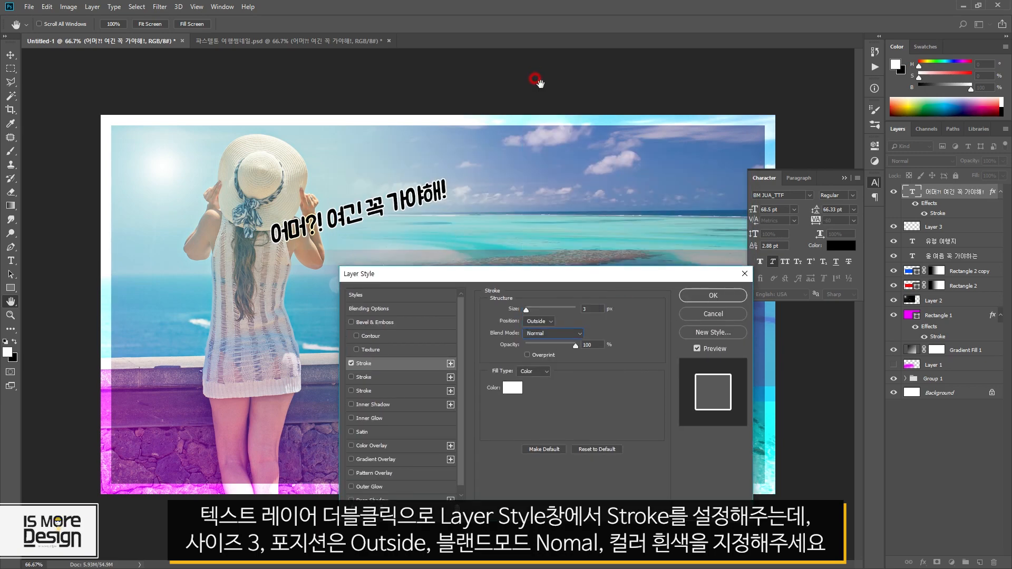
click(711, 294)
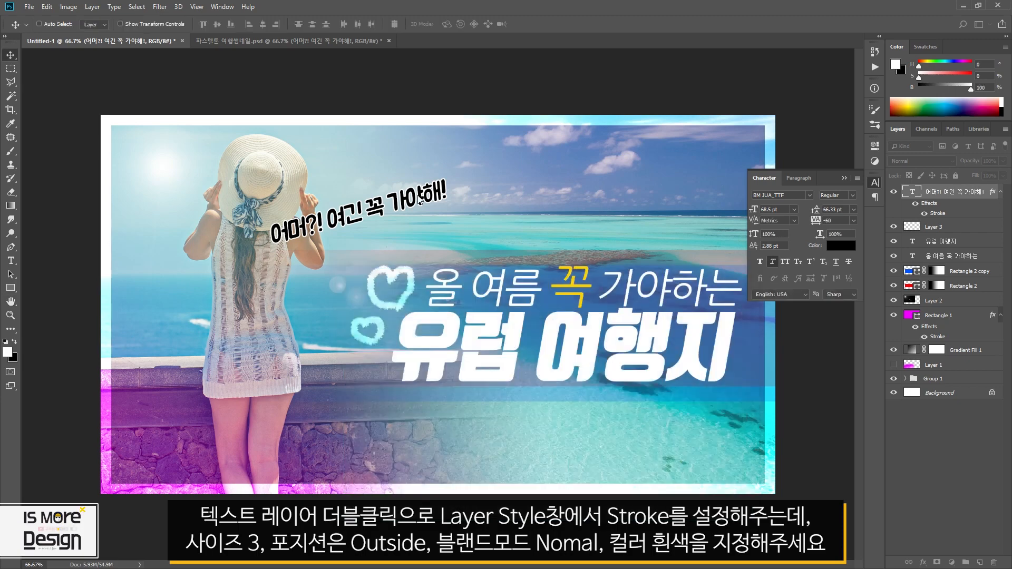
click(874, 183)
- Switch to Pixabay in the browser, search for "유럽" limited to vector graphics, and browse the results through page 3
click(277, 42)
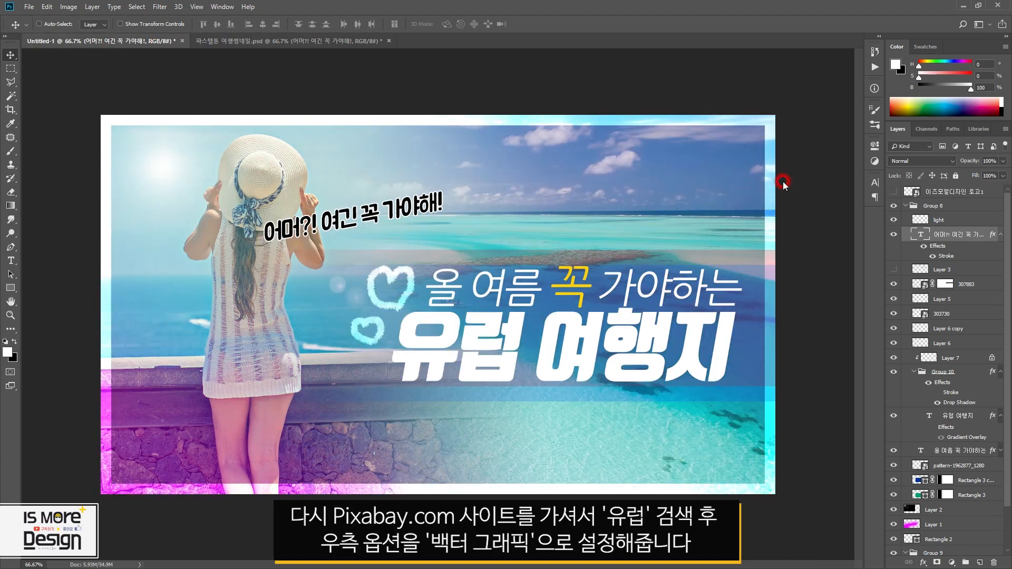
key(alt+Tab)
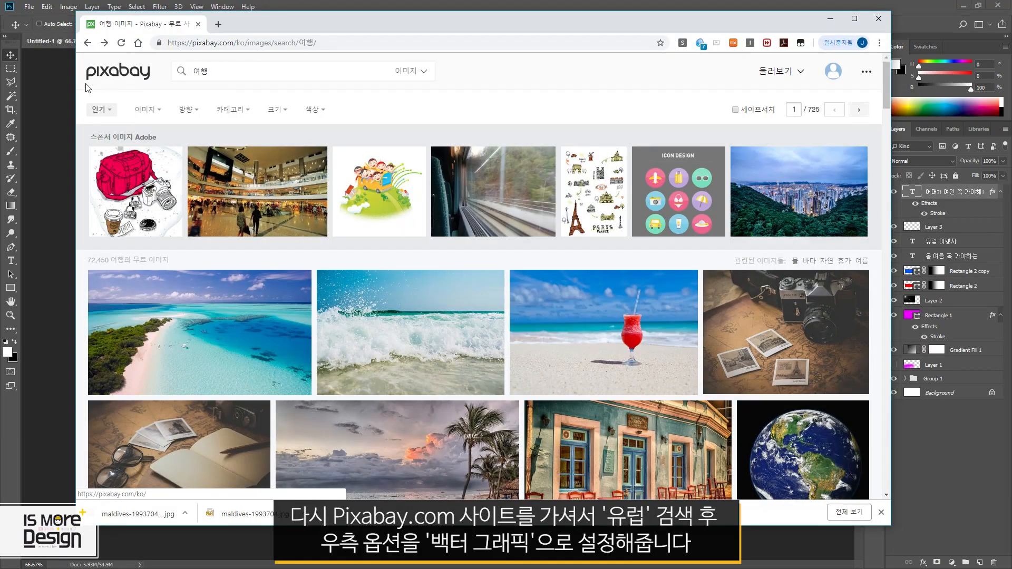
click(82, 74)
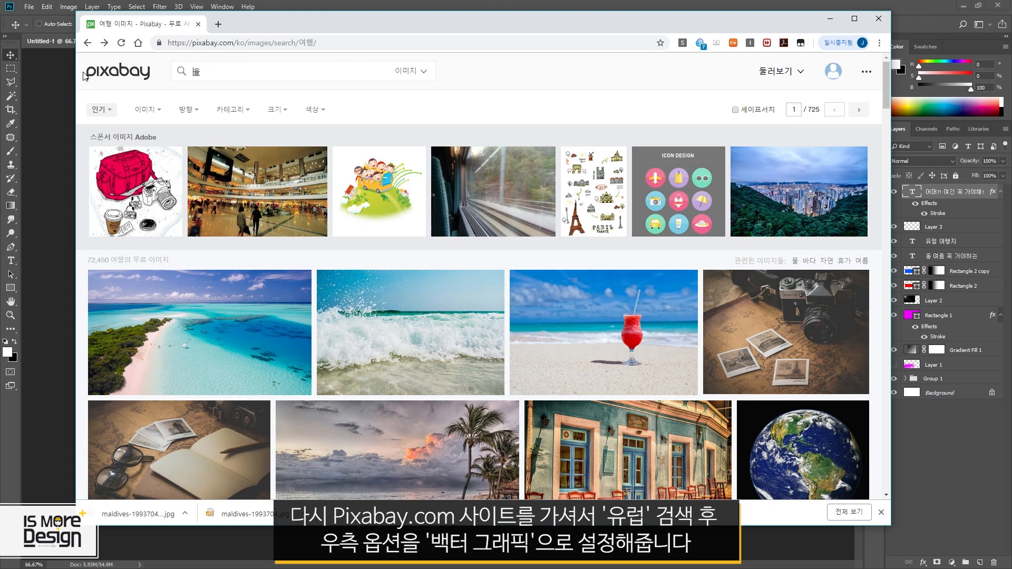
click(413, 72)
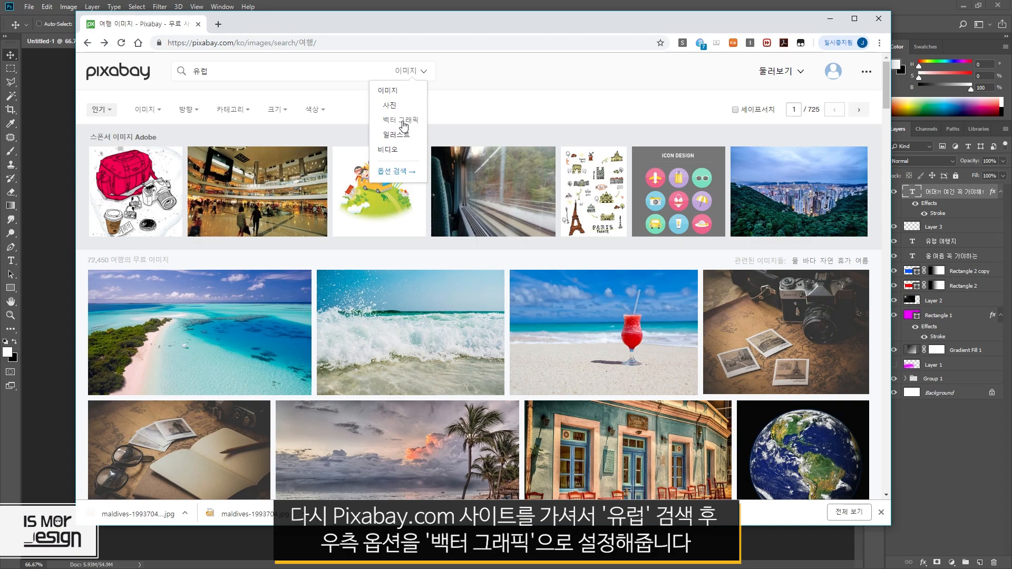
click(403, 125)
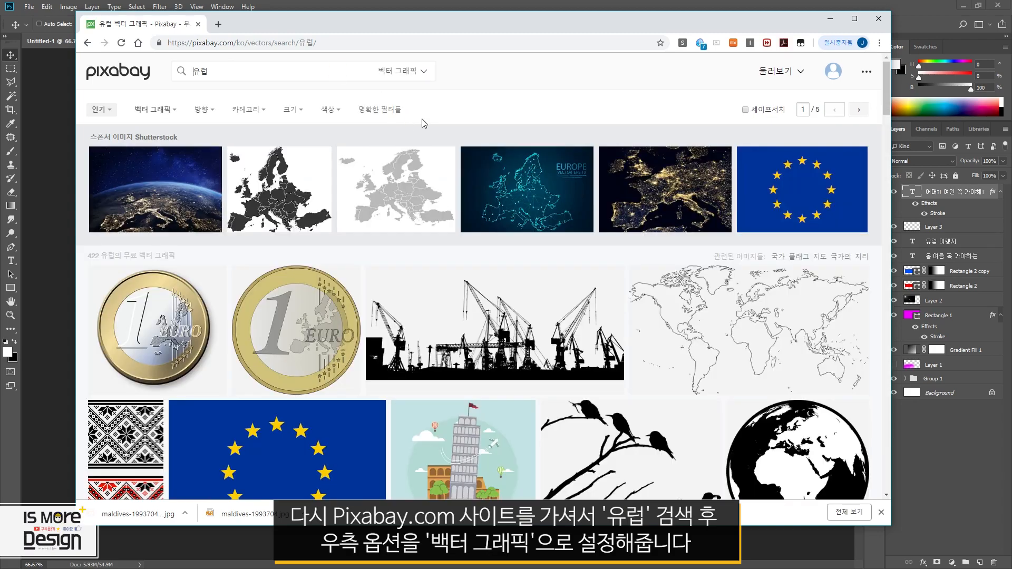
scroll(711, 330, down, 15)
scroll(711, 331, down, 12)
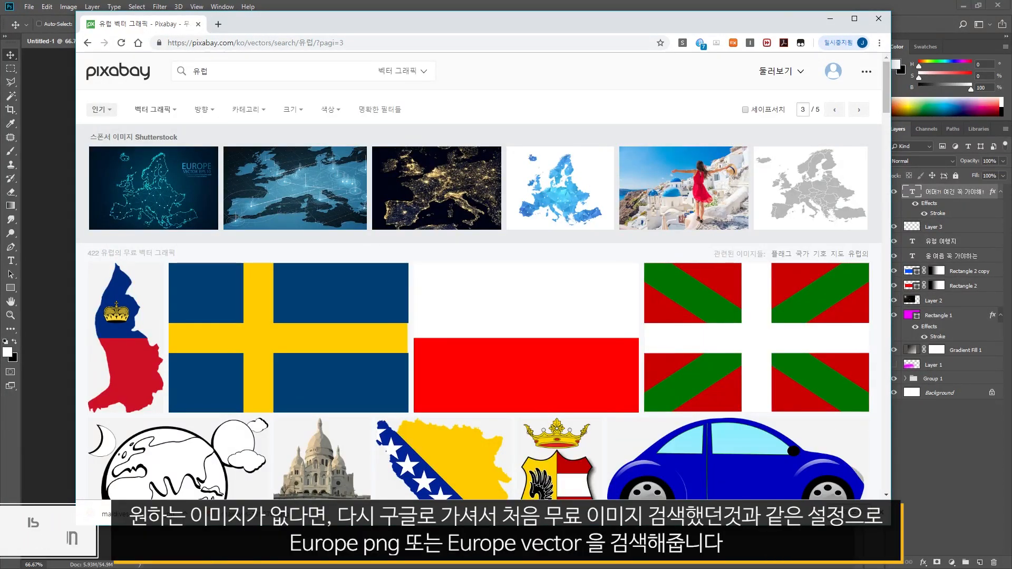
- Switch from Pixabay to Google Images and search for "europe vector"
click(339, 71)
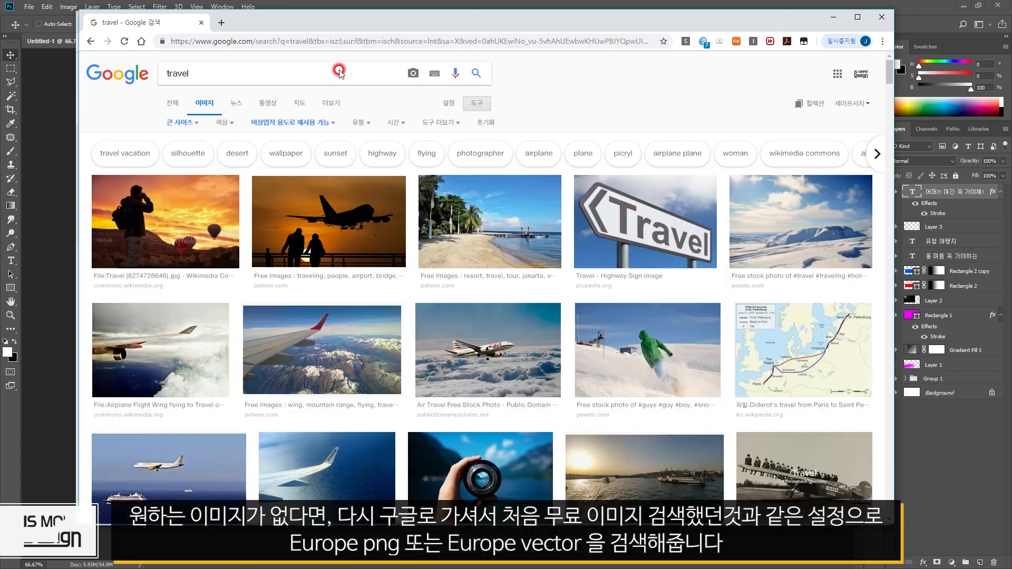
drag(339, 71, 0, 72)
text(europe)
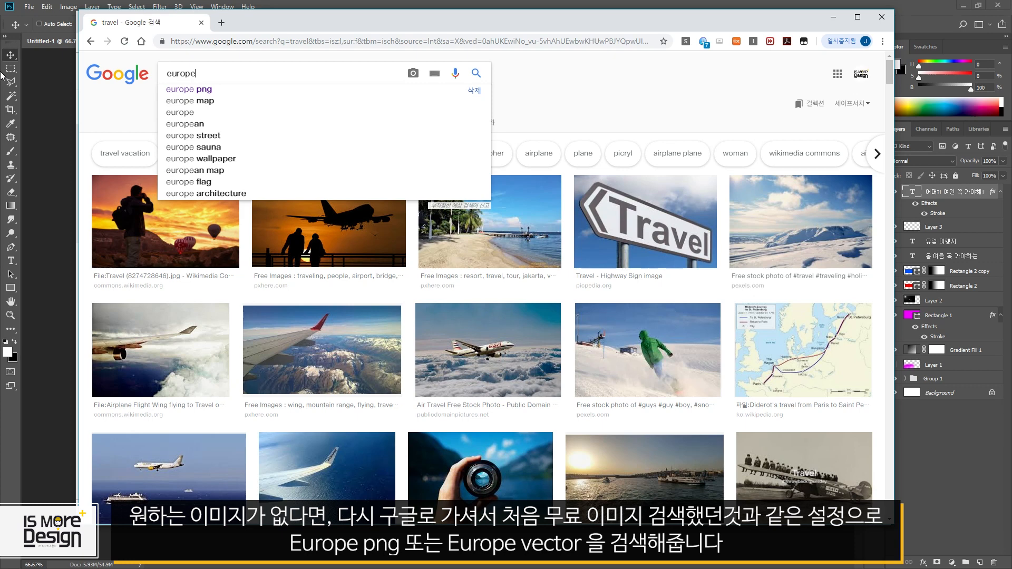
text( png)
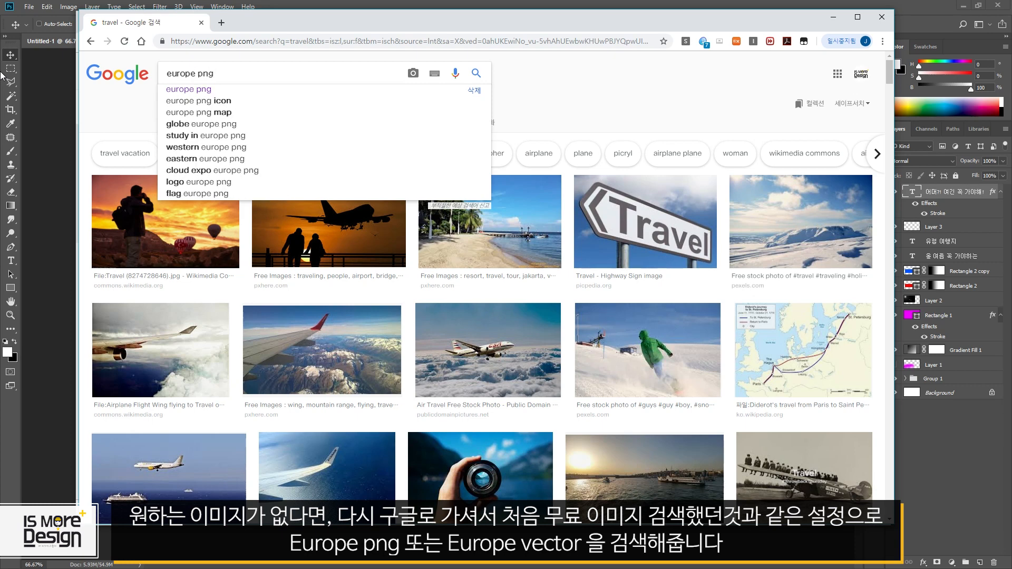
key(BackSpace)
key(BackSpace)
key(BackSpace)
text(vector)
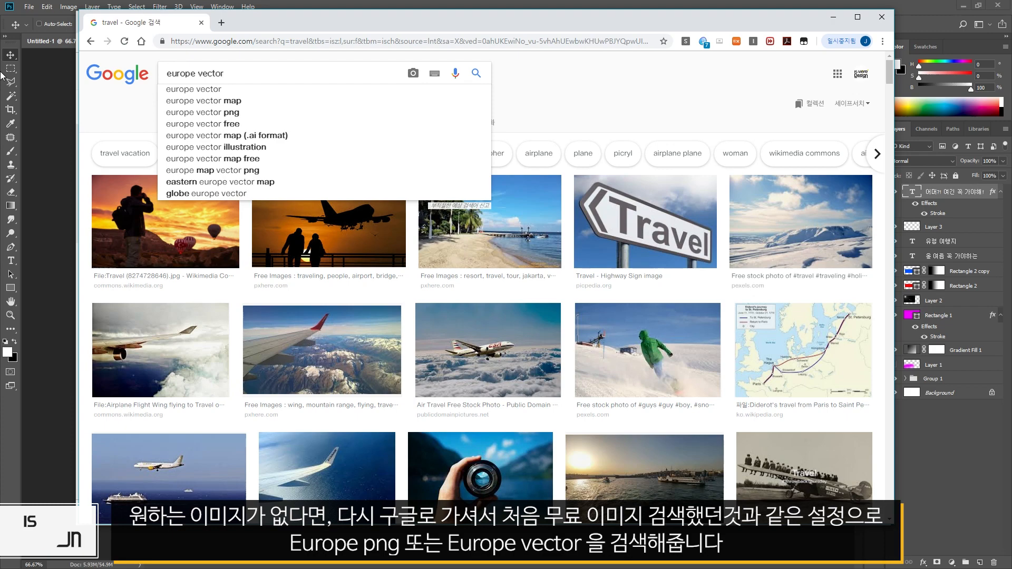
key(Return)
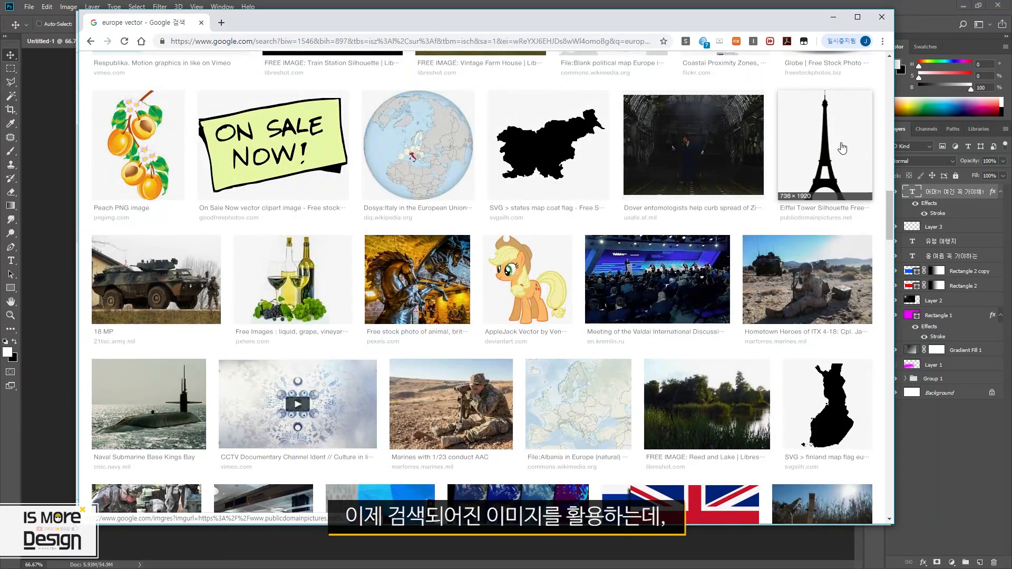
- Open the Eiffel Tower silhouette from the image results and check the non-commercial usage filter
click(841, 150)
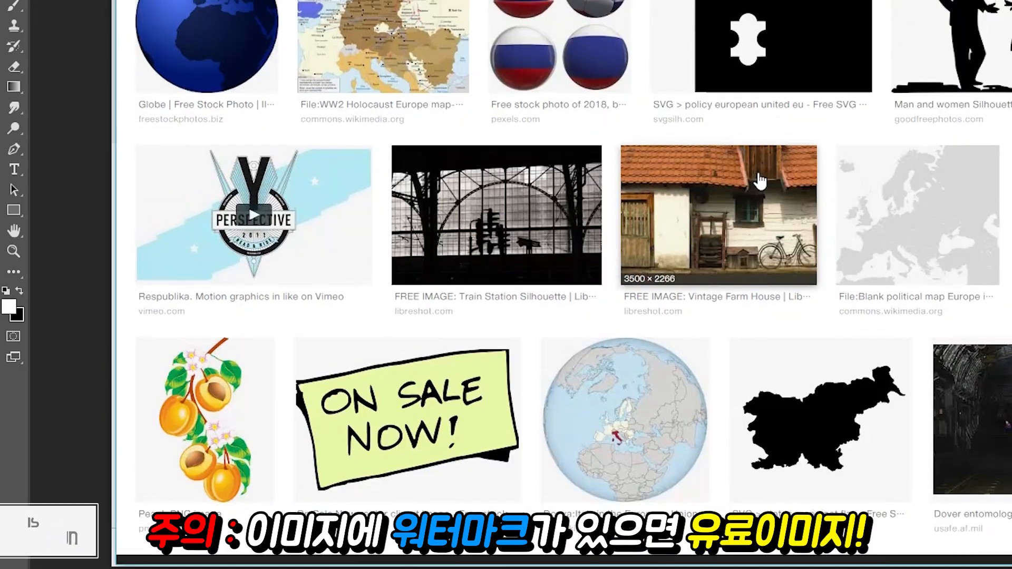
scroll(761, 179, down, 10)
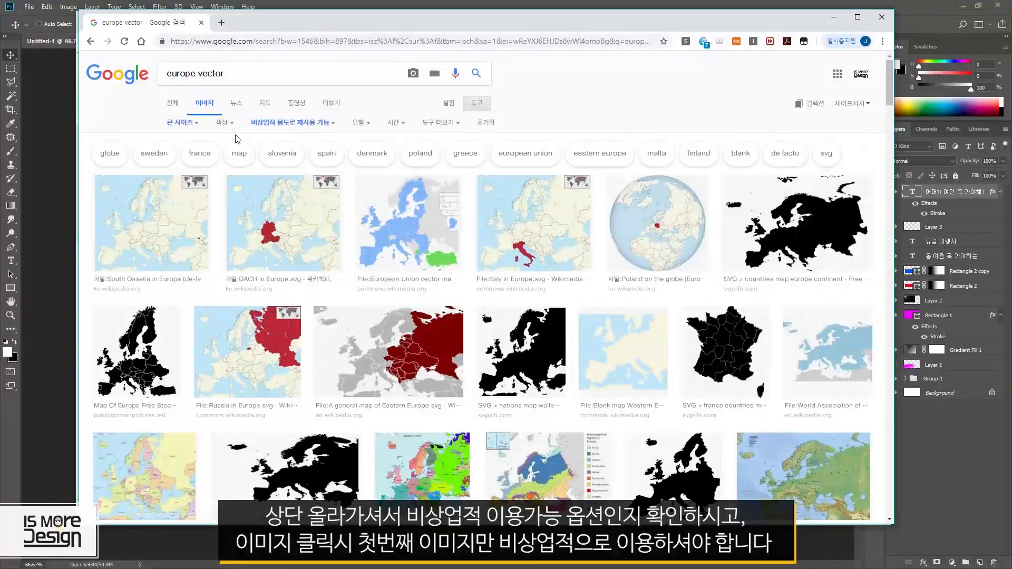
scroll(785, 307, down, 5)
scroll(527, 352, down, 15)
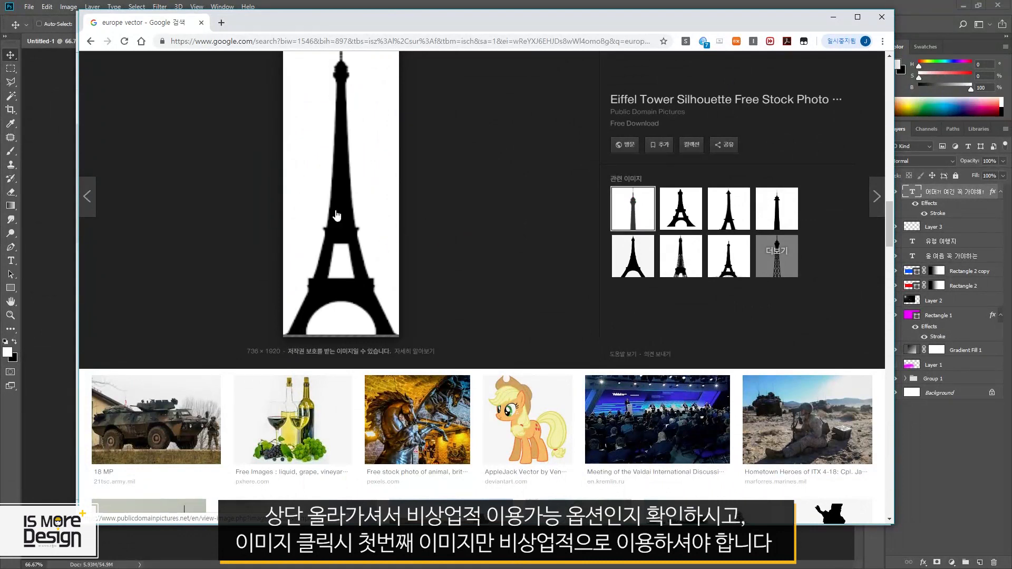
scroll(336, 215, up, 2)
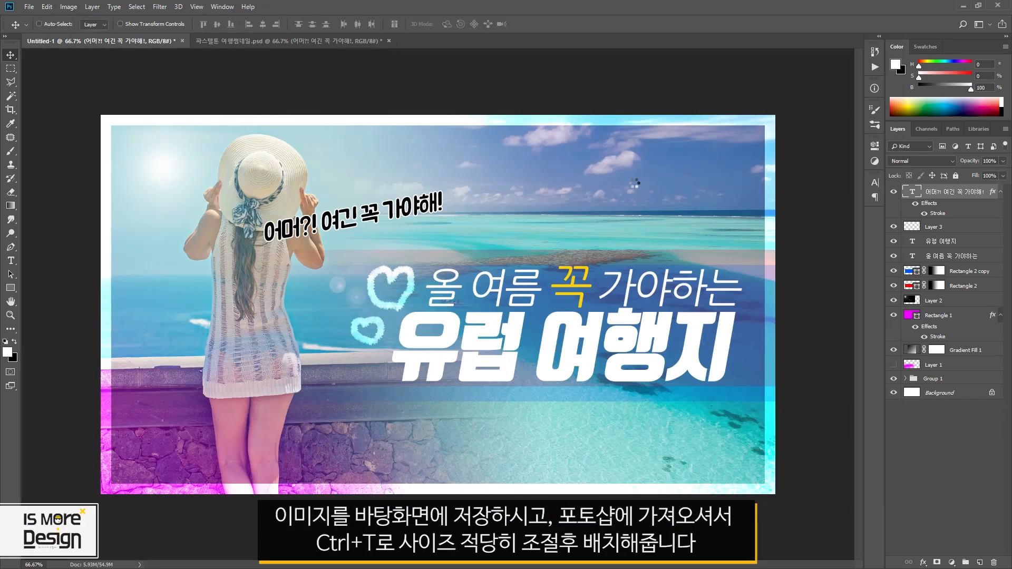
- Place the Eiffel Tower silhouette in the Photoshop thumbnail at a small size, above the right end of the slogan's first line
drag(510, 115, 441, 249)
key(Return)
drag(441, 310, 722, 211)
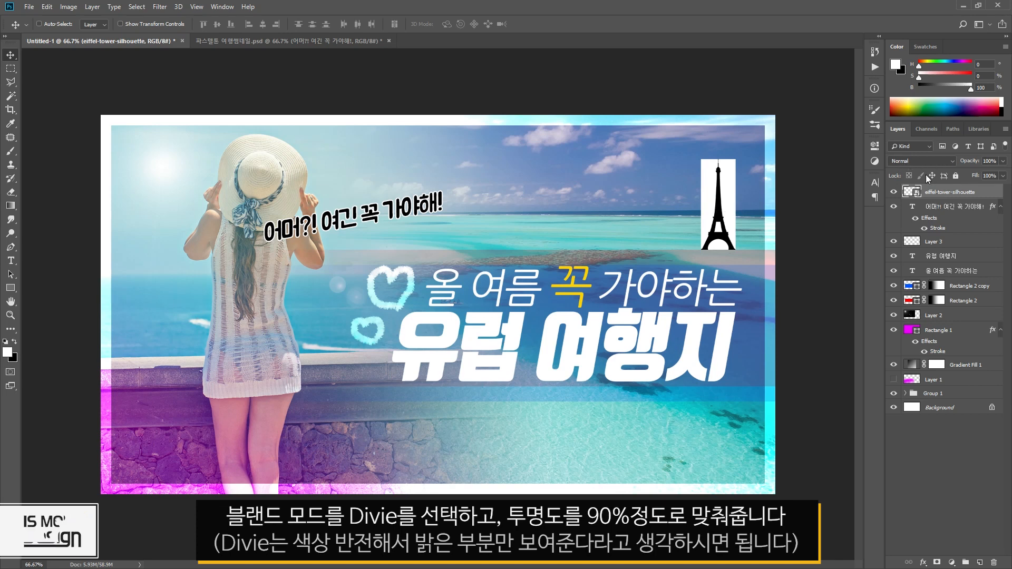
- Set the Eiffel Tower layer to Divide blend mode and 83% opacity, and shift it slightly left
click(922, 160)
click(897, 376)
click(895, 378)
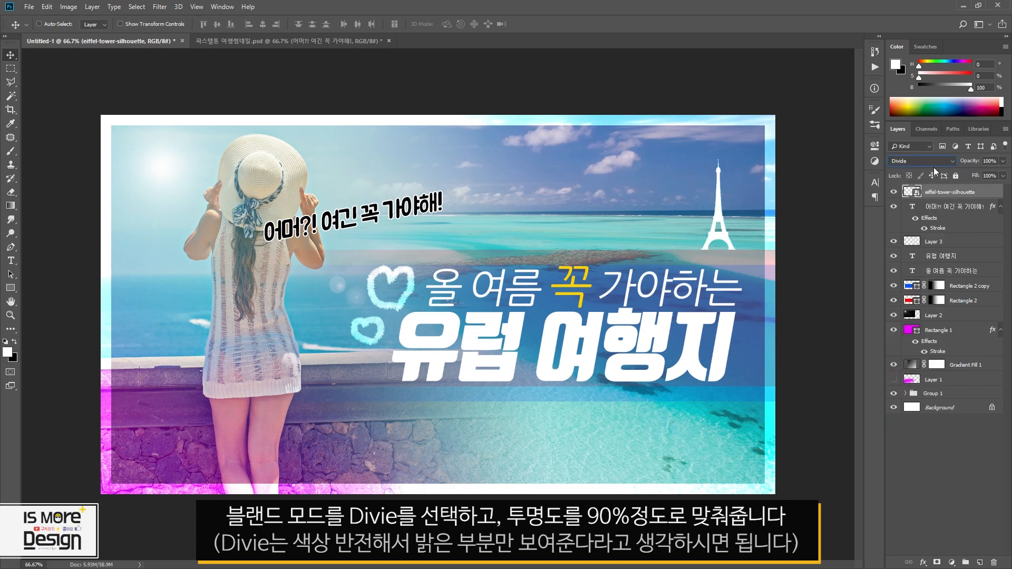
drag(943, 197, 714, 239)
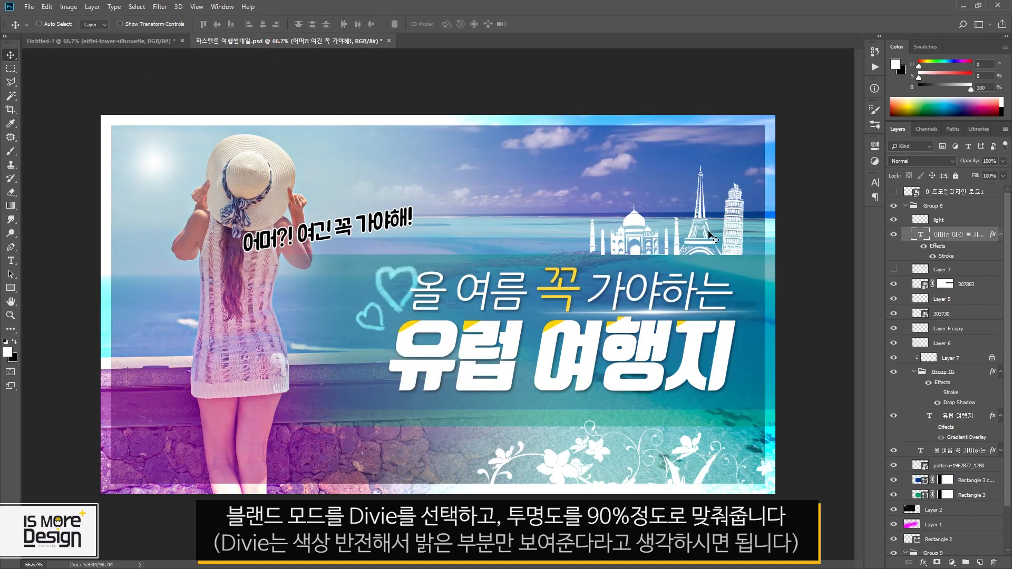
click(164, 41)
click(1001, 162)
click(996, 172)
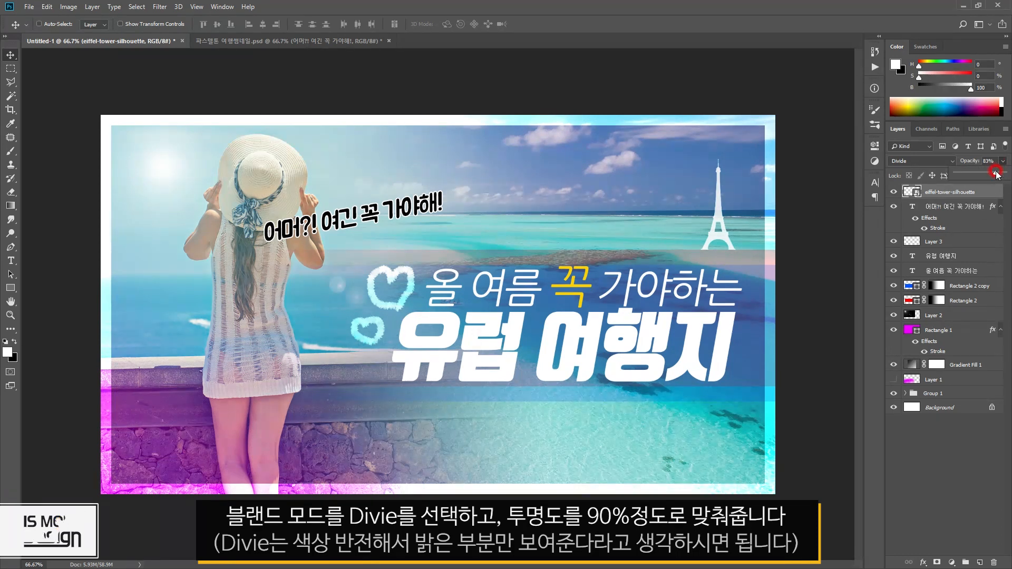
click(1002, 162)
drag(692, 232, 675, 233)
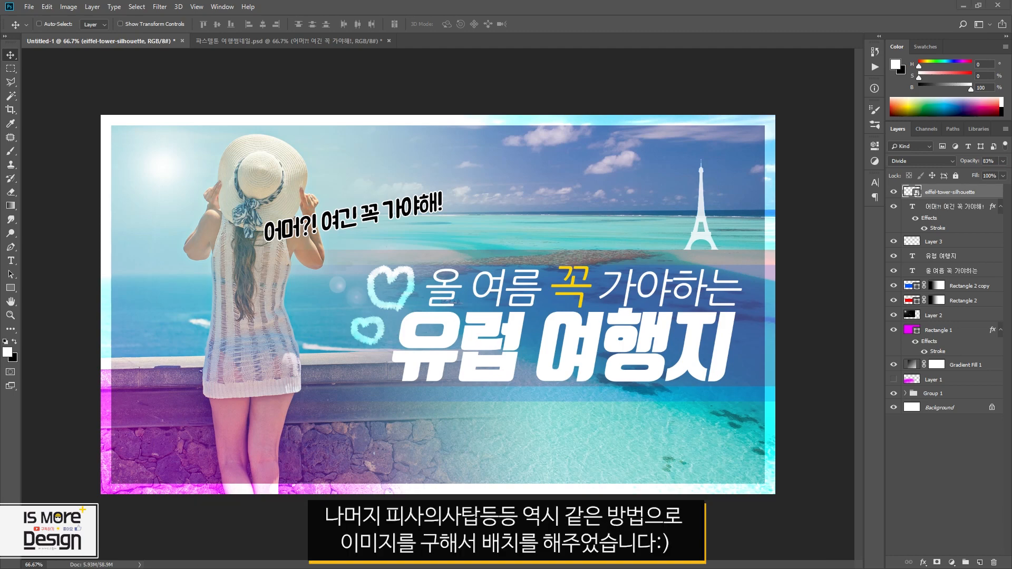
- Copy the two landmark layers 307883 and 303730 from the finished pastel-tone PSD into the Untitled-1 thumbnail
click(318, 41)
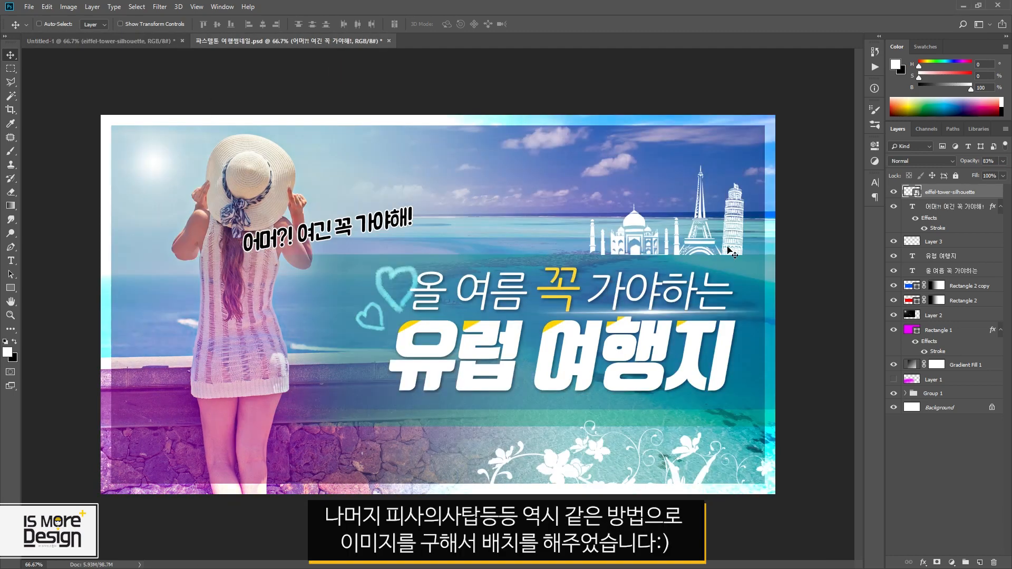
ctrl+click(733, 220)
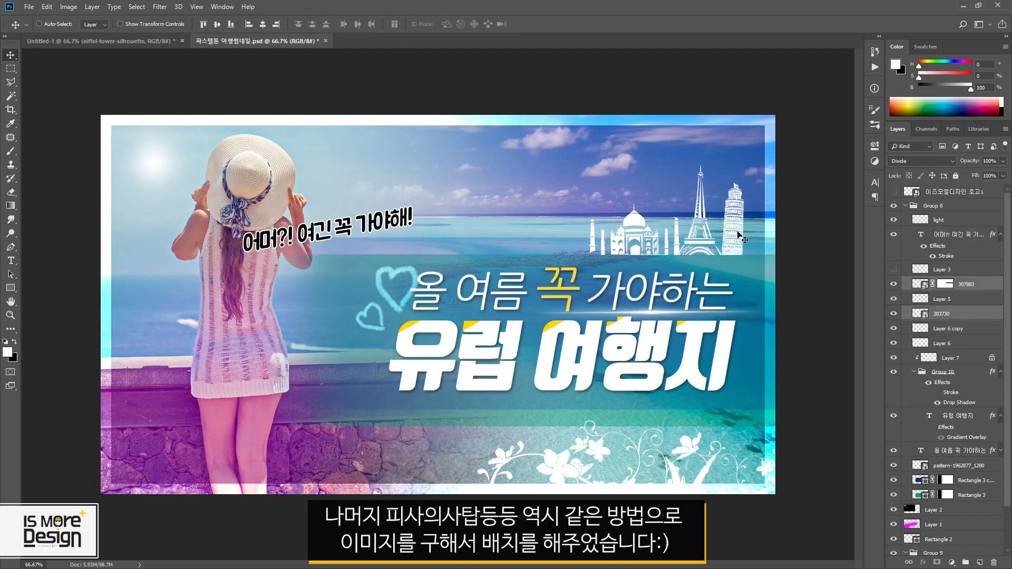
mouse_move(662, 246)
mouse_down()
mouse_move(366, 158)
mouse_move(138, 41)
mouse_move(454, 236)
mouse_move(667, 245)
mouse_up()
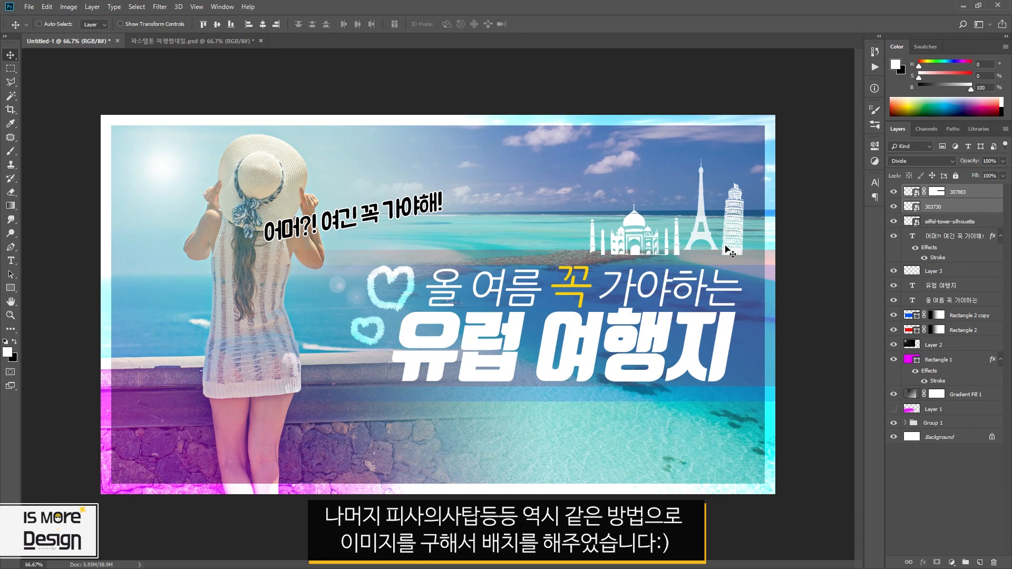
- Align the copied landmarks' bases with the foot of the Eiffel Tower, nudging layer 303730 separately
drag(740, 228, 741, 223)
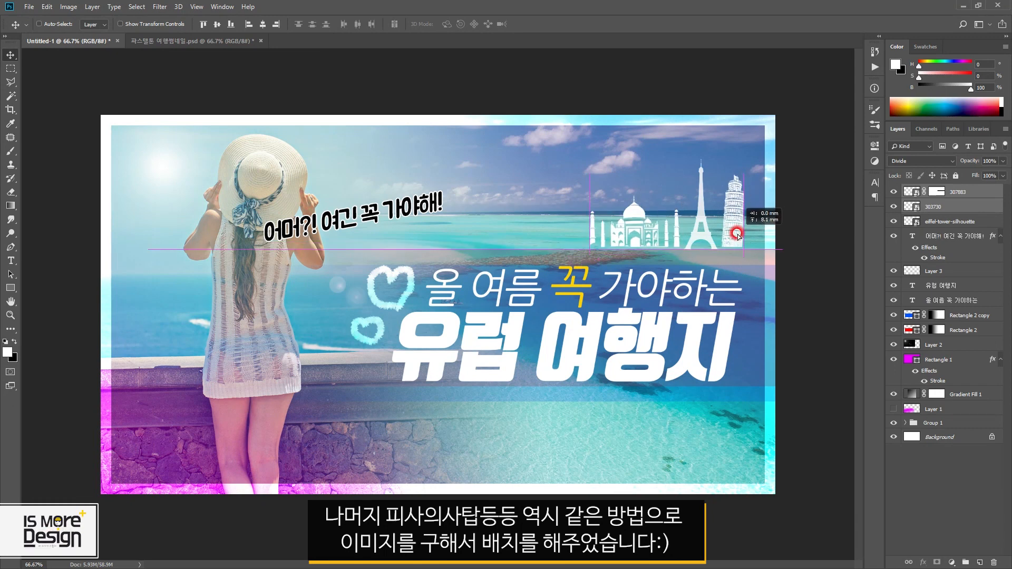
click(943, 211)
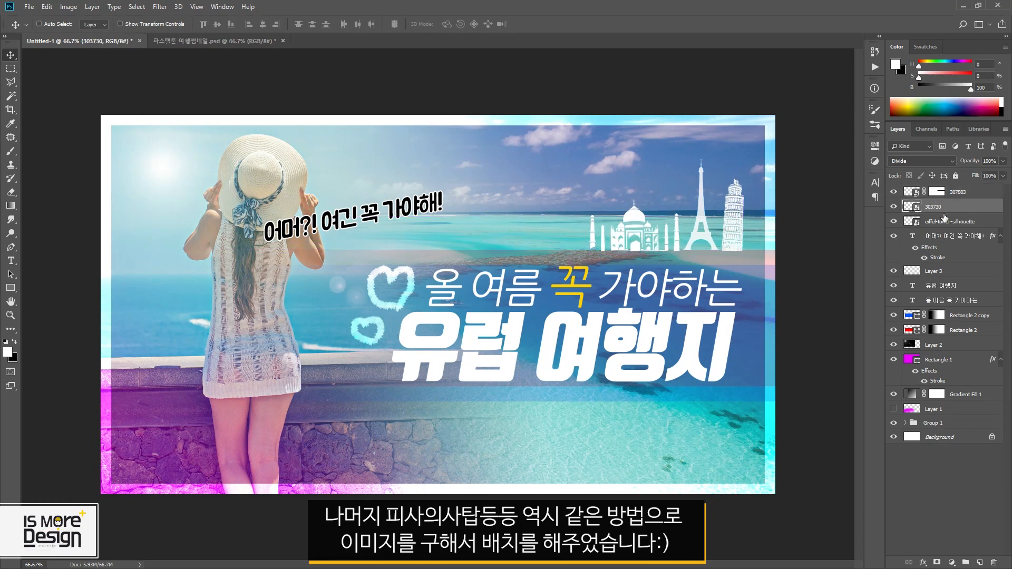
key(Up)
key(Up)
key(Up)
key(Down)
click(958, 193)
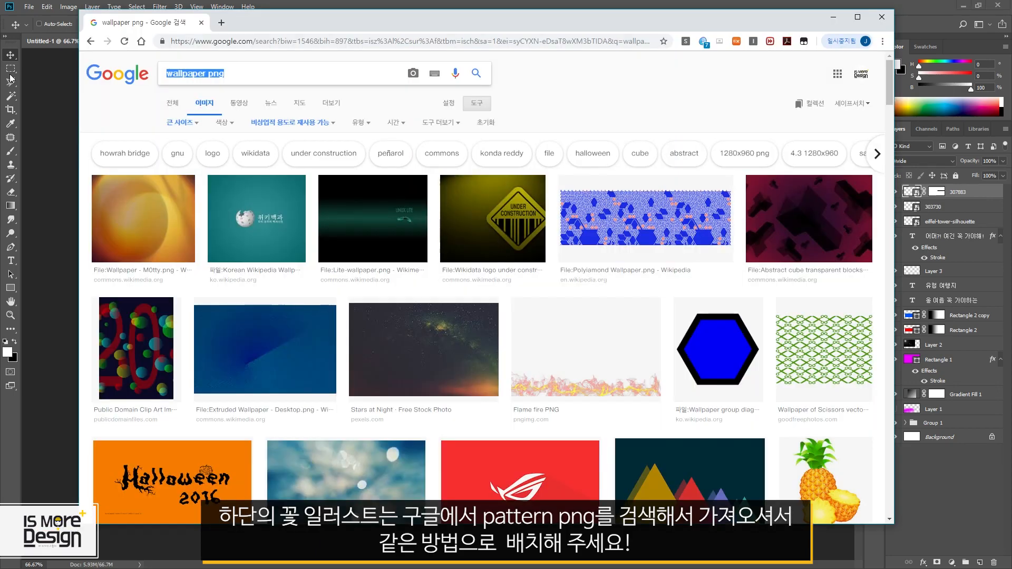
- Search Google Images for "pattern png" and open the Baroque pattern clip art with two corner ornaments
text(pattern png)
key(Return)
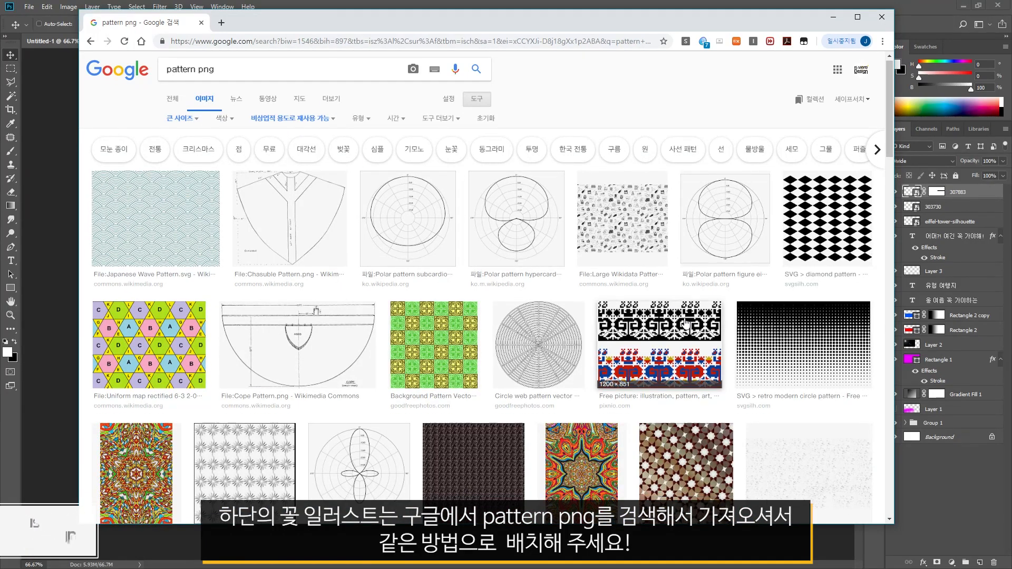
scroll(692, 322, down, 10)
scroll(693, 322, down, 15)
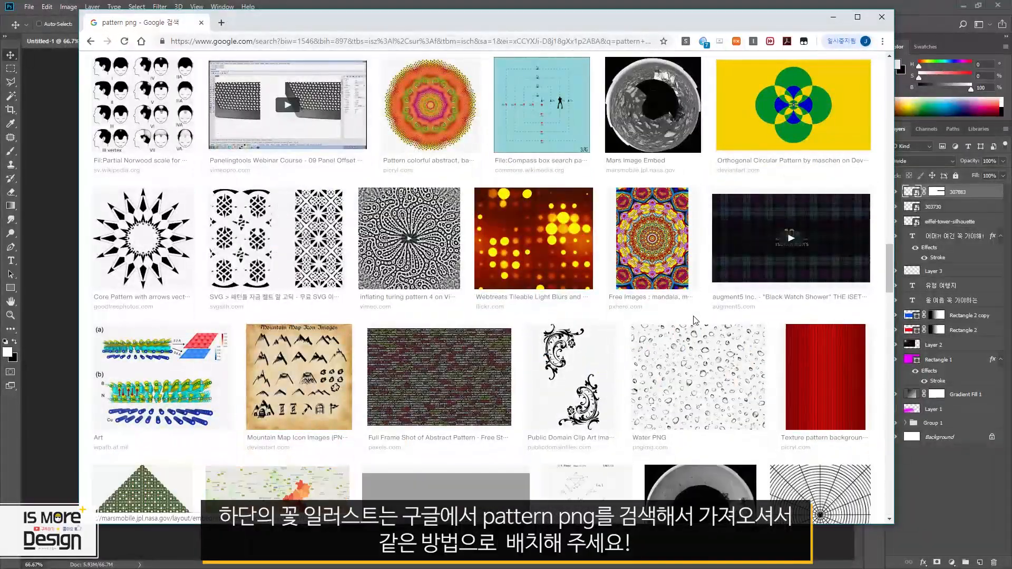
scroll(695, 320, down, 2)
click(542, 308)
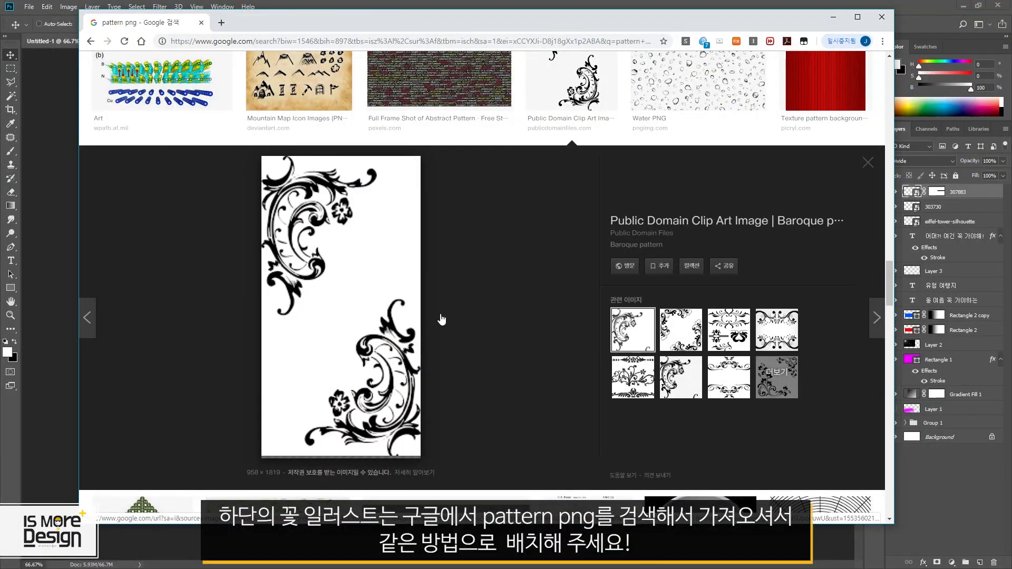
scroll(369, 316, down, 1)
- Place the Baroque pattern image in the thumbnail and move it against the canvas's lower-right edge
drag(369, 317, 739, 541)
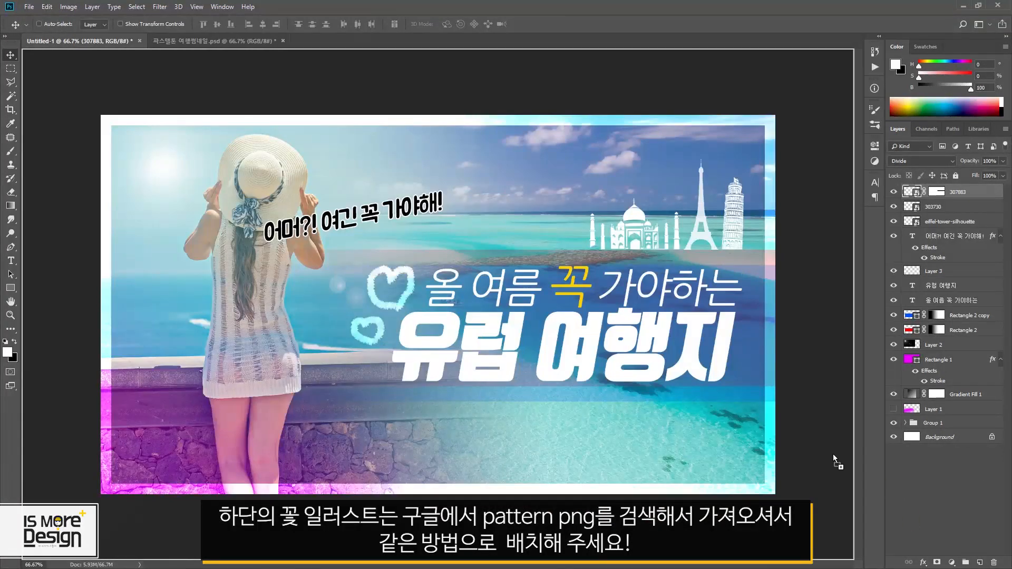
key(Return)
drag(485, 384, 742, 439)
- Scale the Baroque pattern to about 166% and rotate it about 37.45° so it overhangs the canvas's right edge
key(ctrl+t)
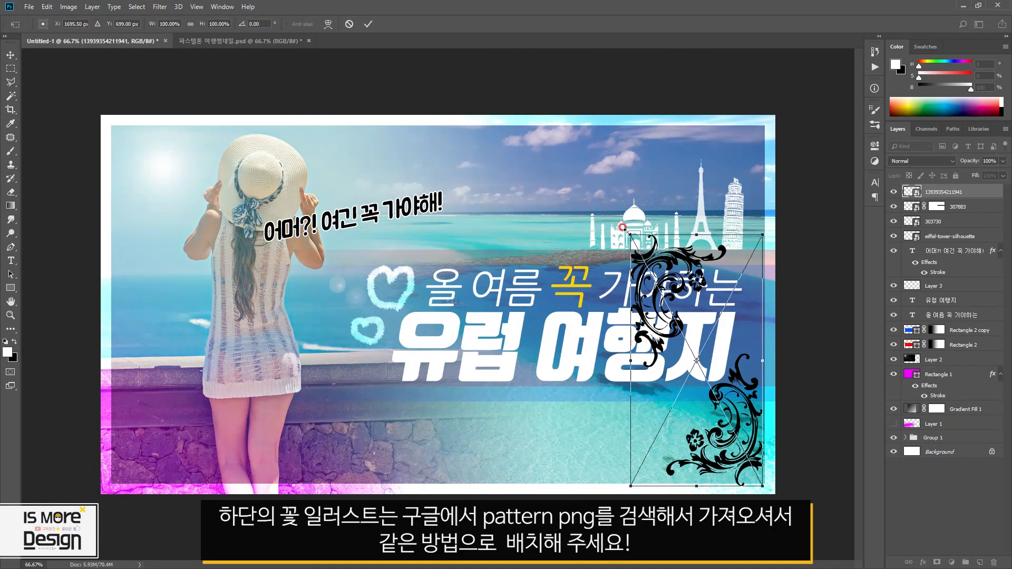
drag(630, 230, 481, 99)
drag(780, 92, 853, 212)
drag(654, 316, 727, 339)
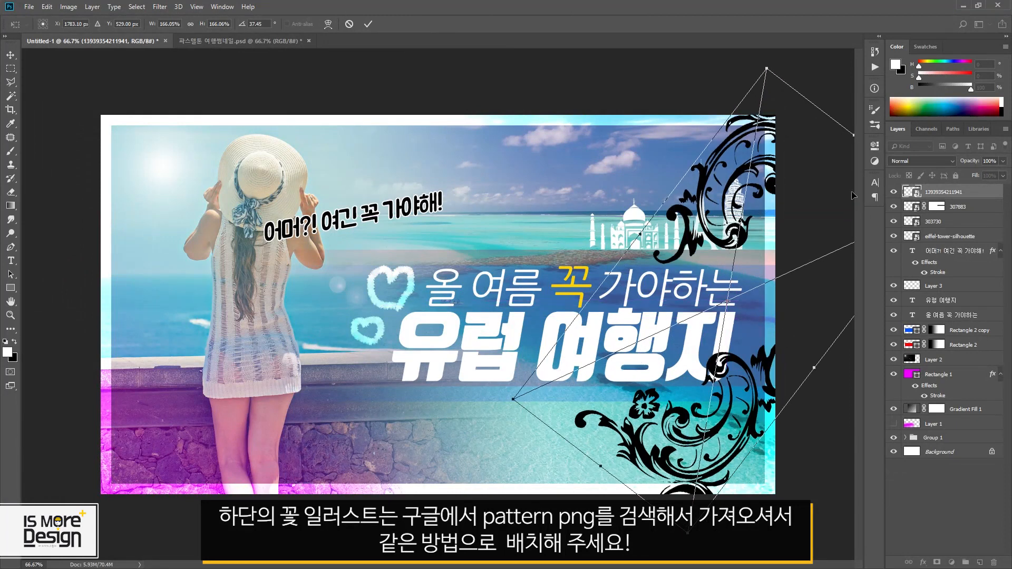
key(Return)
- Set the Baroque pattern layer to Divide, then move and rotate it so its flower scroll fills the lower-right corner of the canvas
click(921, 161)
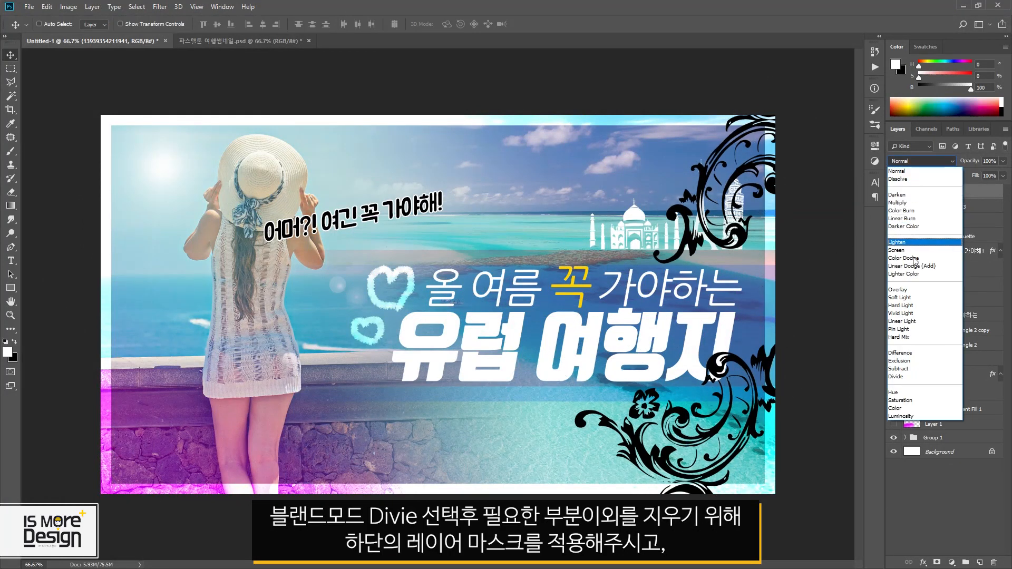
click(903, 377)
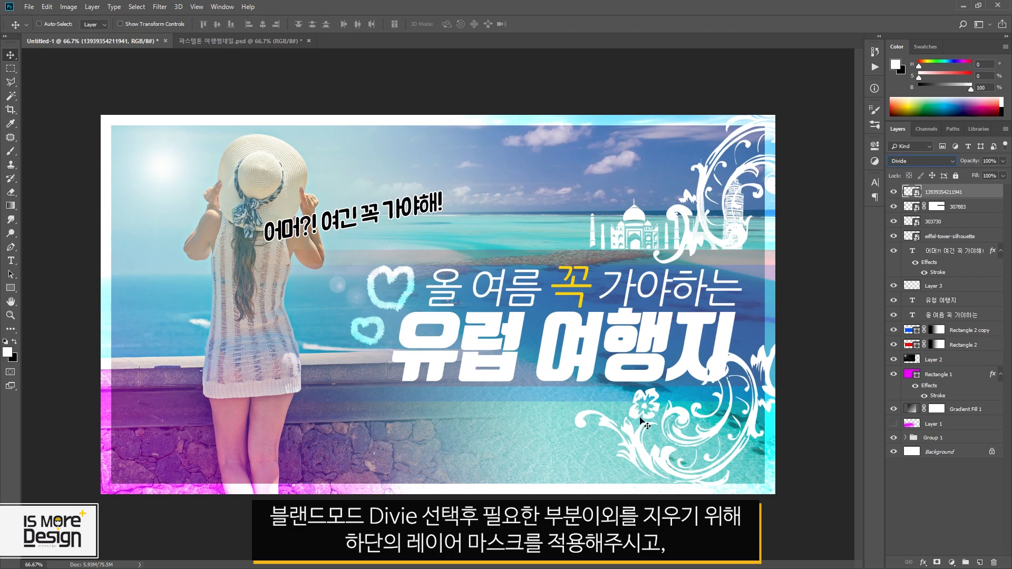
drag(746, 436, 755, 444)
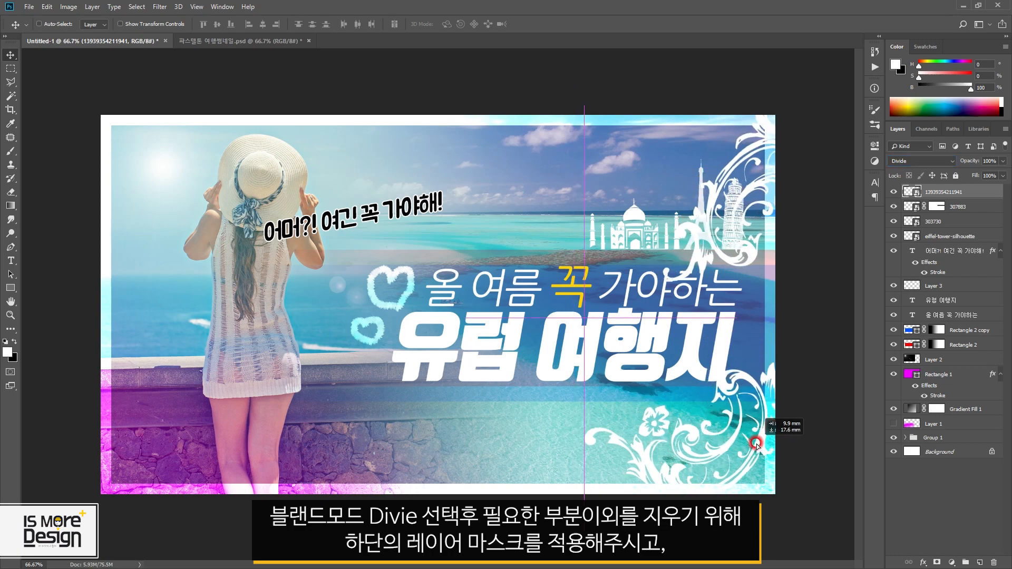
key(ctrl+t)
drag(503, 404, 486, 372)
key(Return)
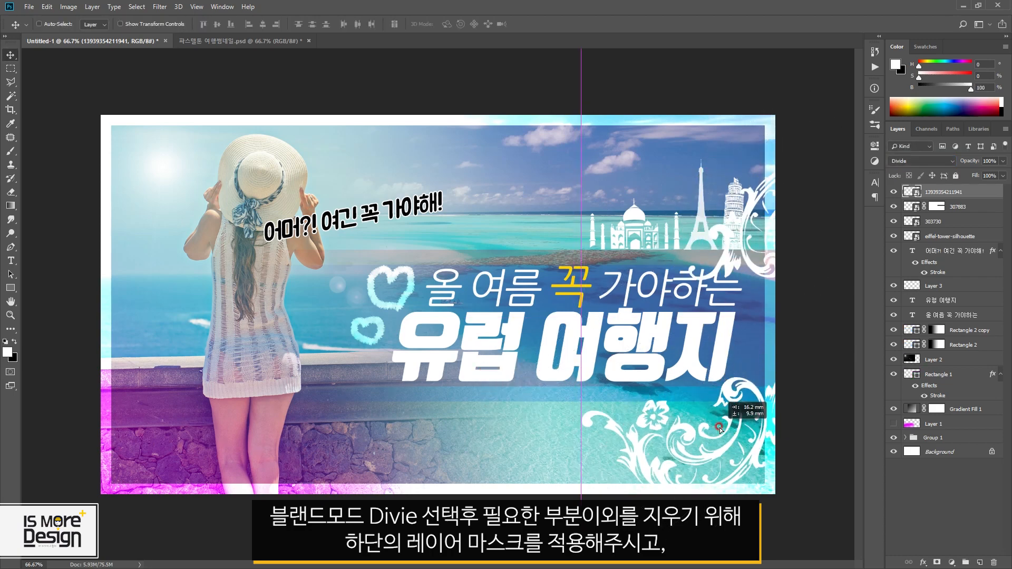
- Add a layer mask to the Baroque pattern layer and set the Brush tool to a Soft Round brush of 306 px
click(936, 562)
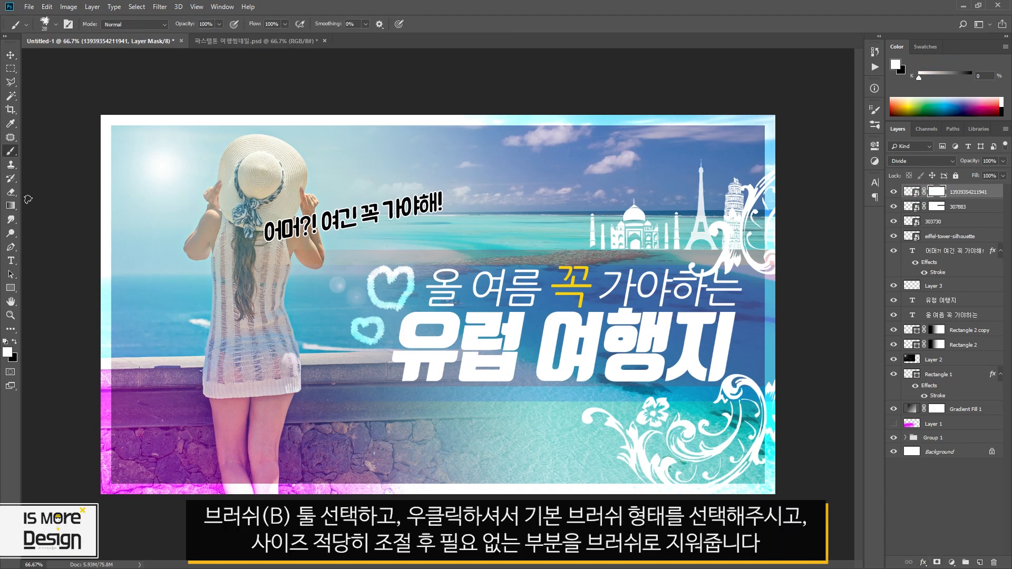
click(12, 152)
right_click(328, 157)
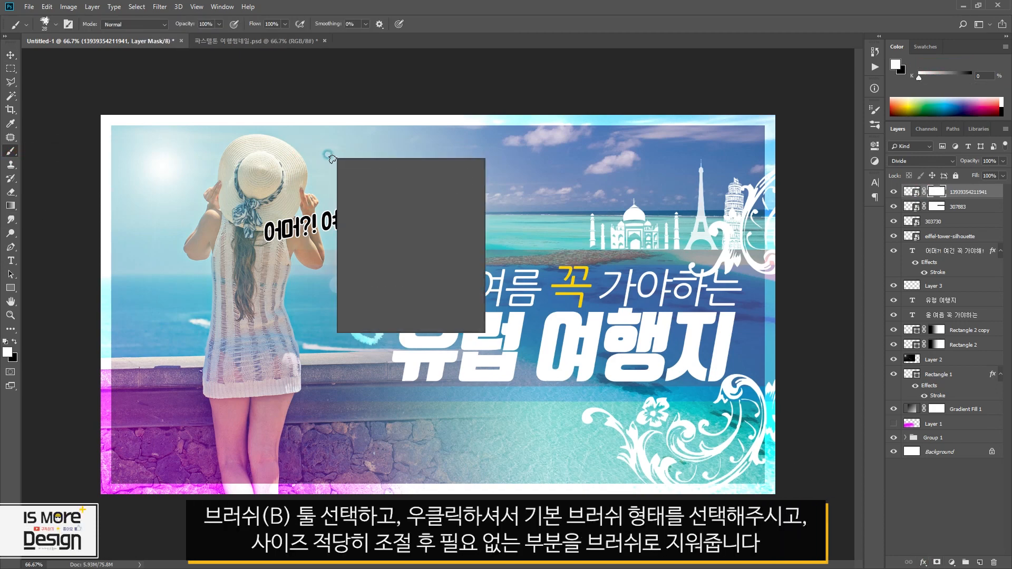
click(391, 251)
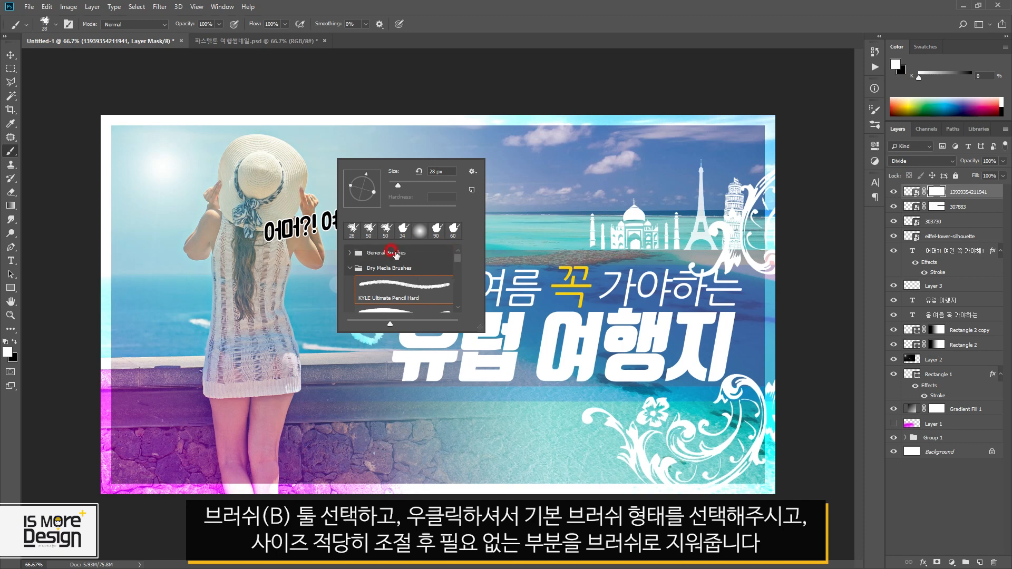
click(349, 254)
click(394, 269)
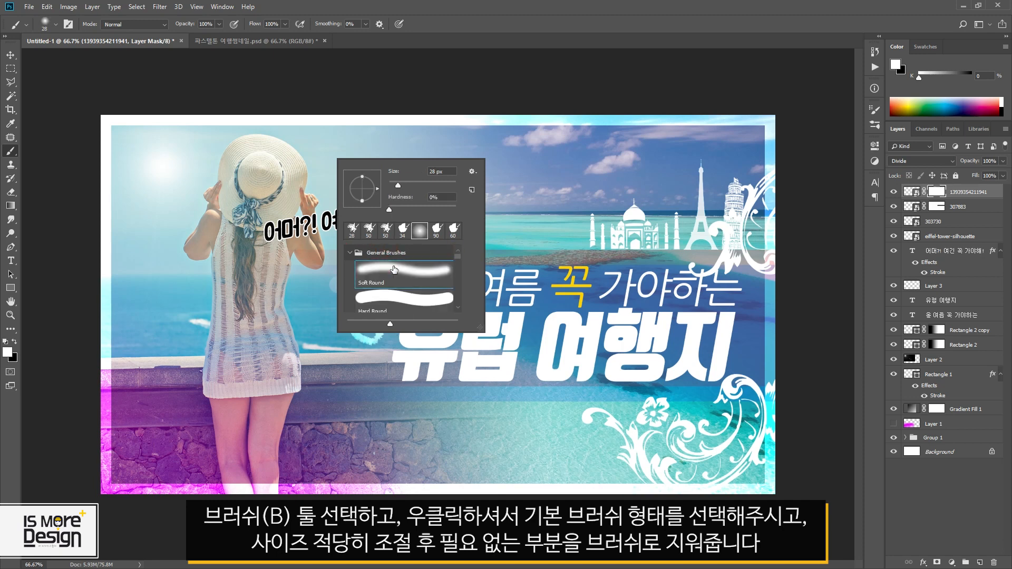
drag(427, 181, 443, 181)
click(527, 29)
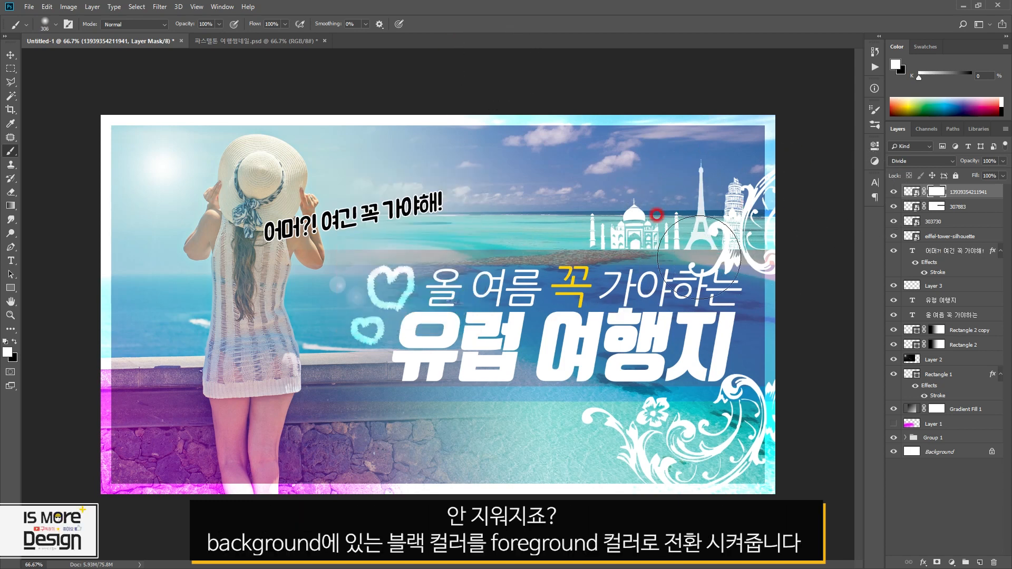
- Paint black on the Baroque pattern's layer mask to hide the scrolls around the landmarks, and toggle the mask off and on to compare
click(15, 342)
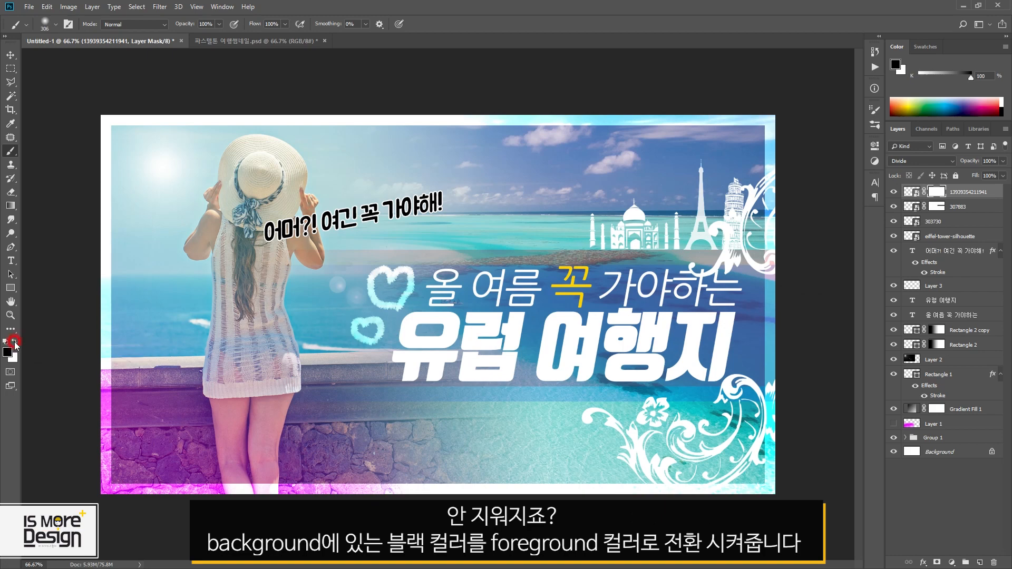
mouse_move(749, 263)
mouse_down()
mouse_move(804, 249)
mouse_move(777, 187)
mouse_up()
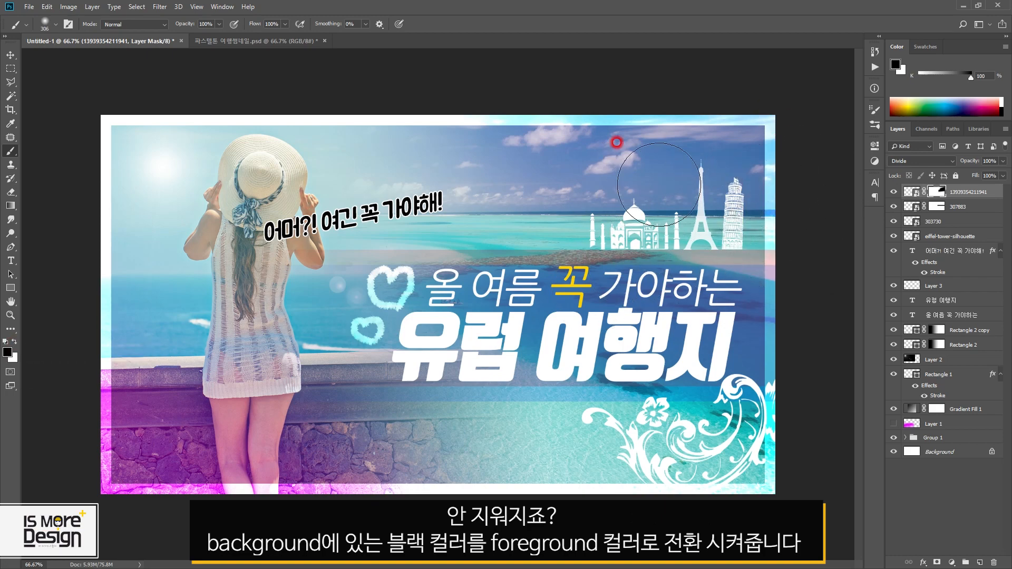
shift+click(935, 193)
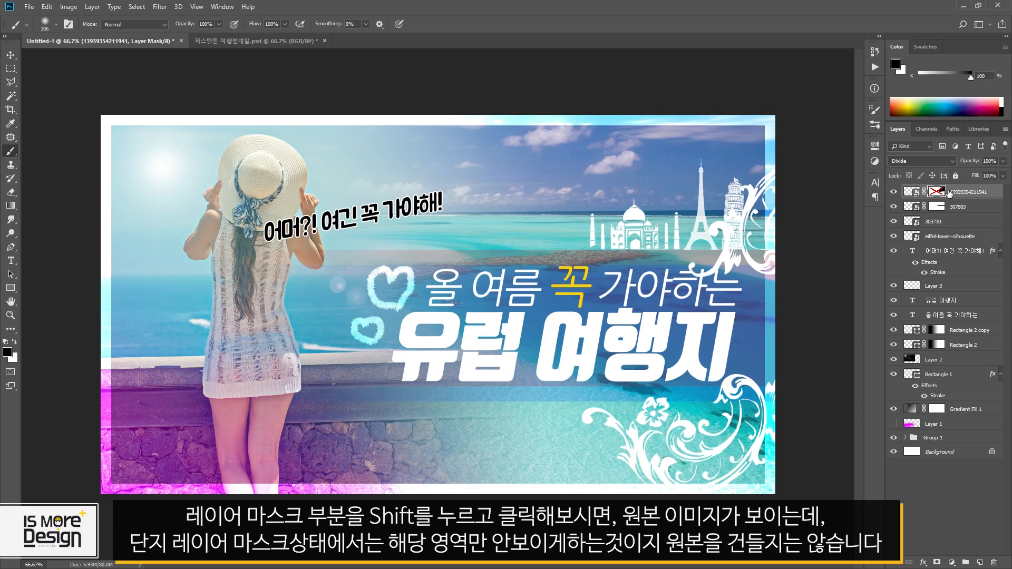
shift+click(935, 193)
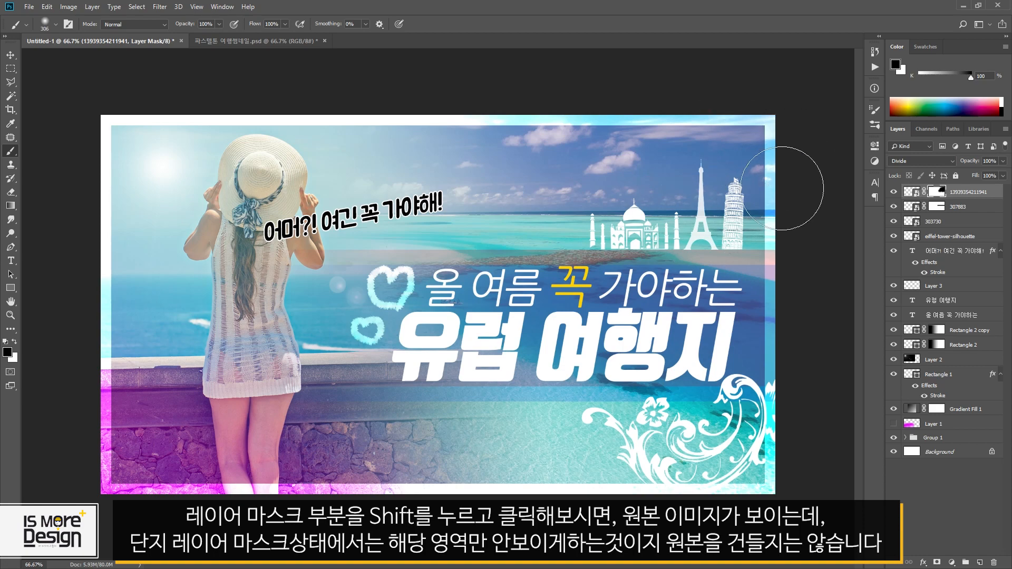
key(v)
click(959, 189)
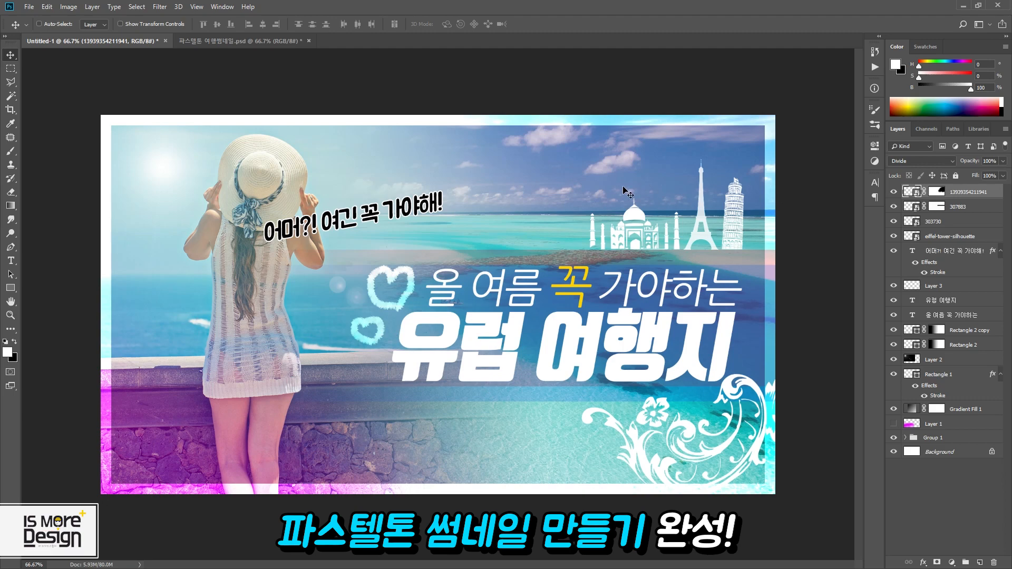
- Place the one-line title "올 여름 꼭 가야하는 유럽 여행지" across the canvas's middle and move the two hearts to its right end
click(571, 352)
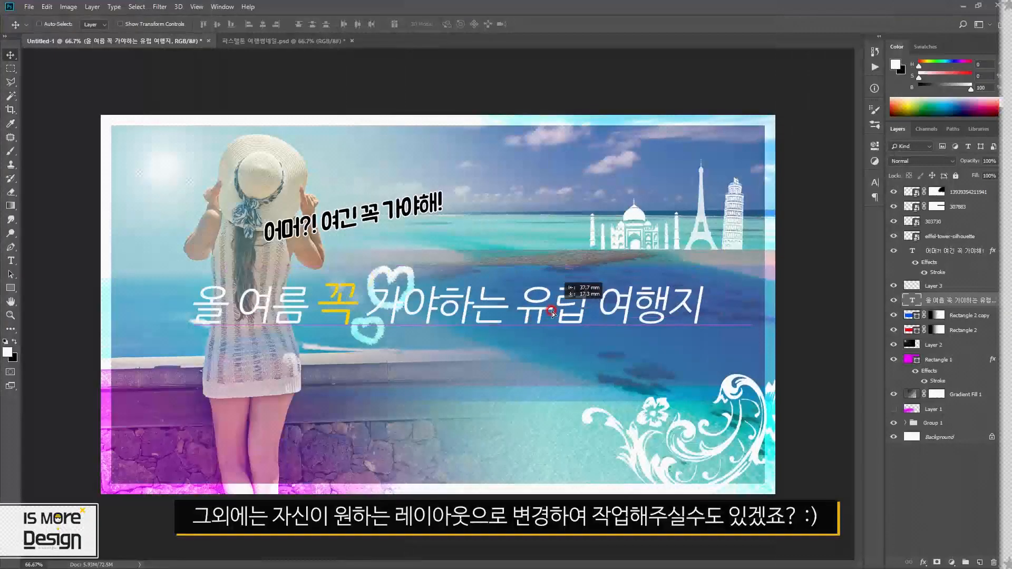
drag(527, 316, 535, 314)
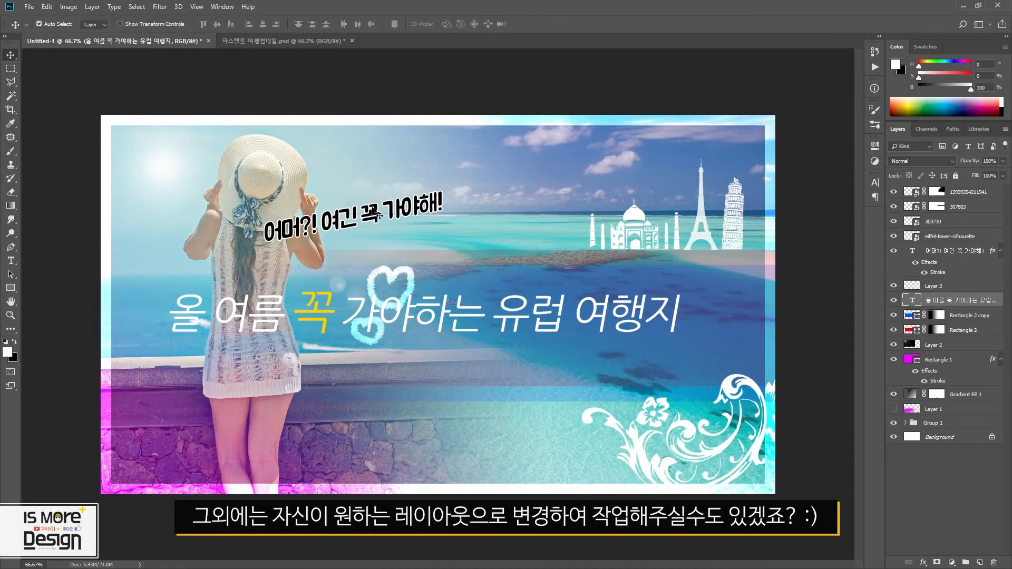
ctrl+click(392, 280)
drag(711, 260, 722, 321)
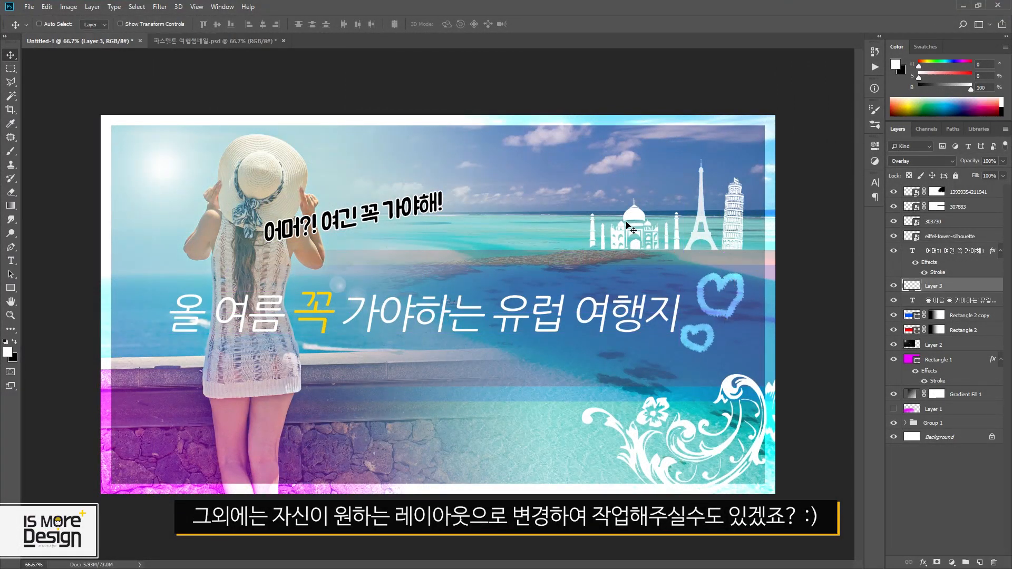
- Hide the Rectangle 2 layer behind the title
ctrl+click(484, 368)
click(893, 330)
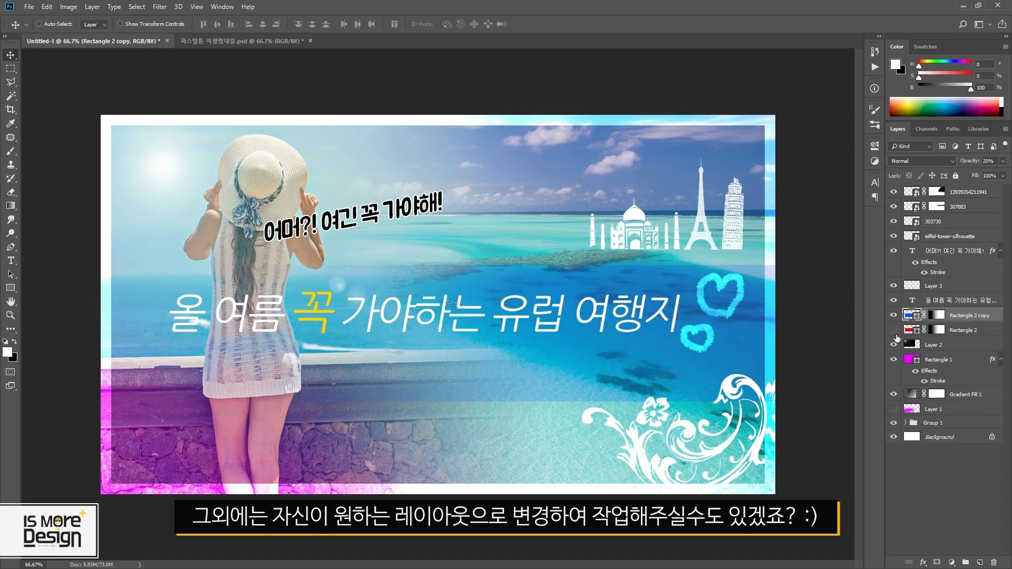
- Change the font style of the words "유럽 여행지" in the title to NanumGothic Bold
ctrl+click(443, 309)
key(t)
drag(491, 314, 749, 318)
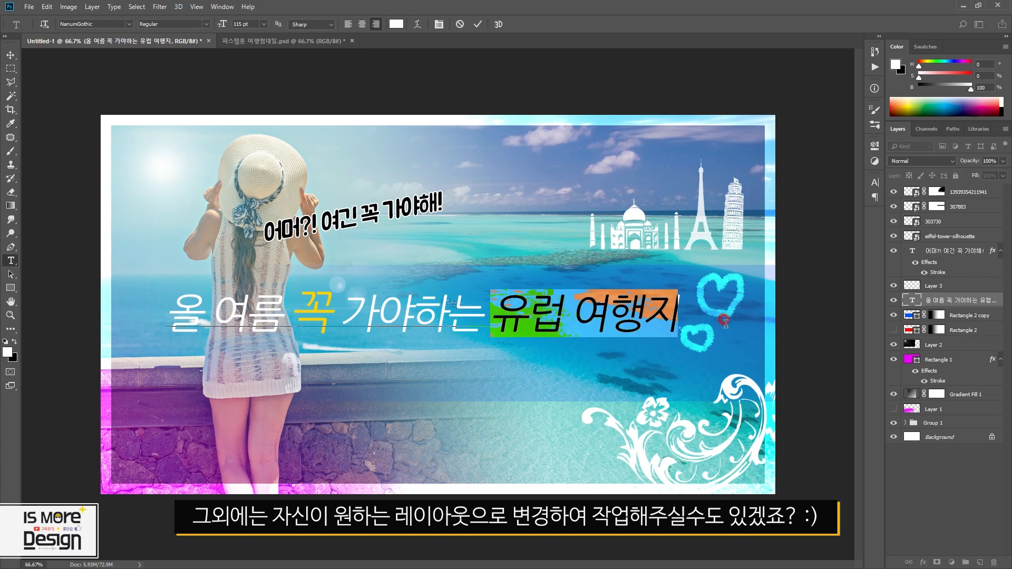
click(874, 182)
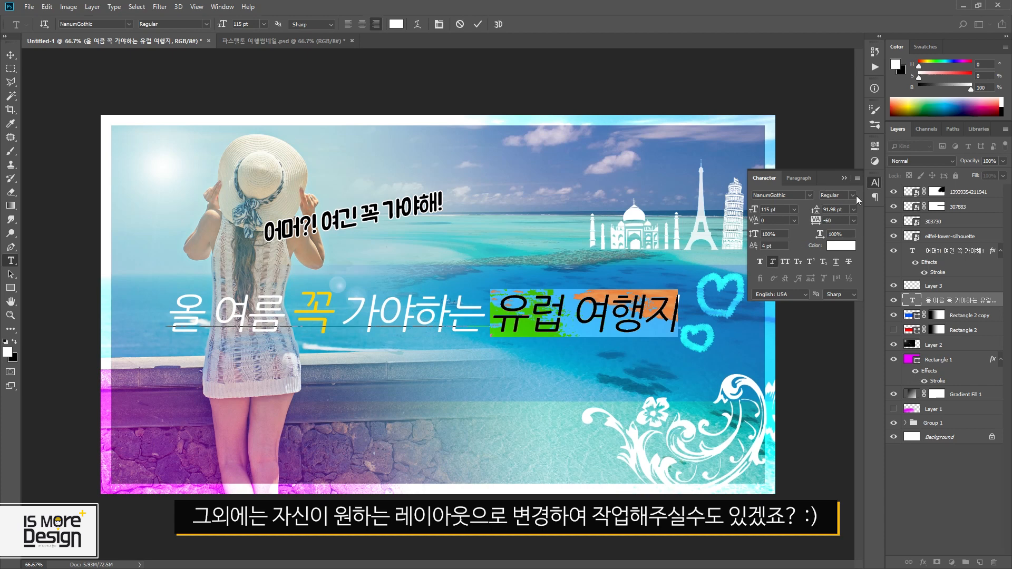
click(853, 195)
click(842, 223)
click(549, 302)
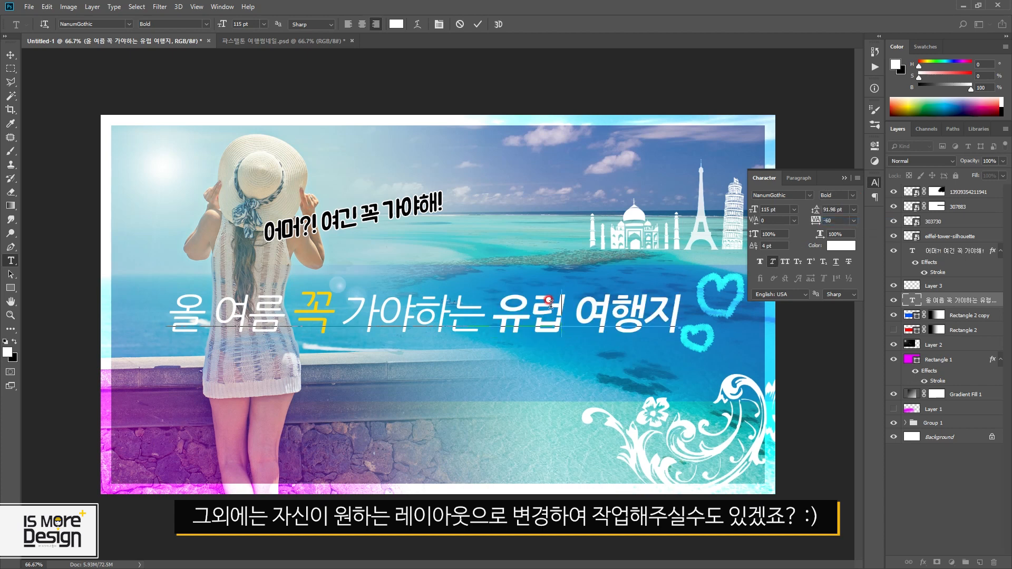
- Set the words "유럽 여행지" to 130 pt and shift the whole title slightly to the right
drag(491, 316, 678, 316)
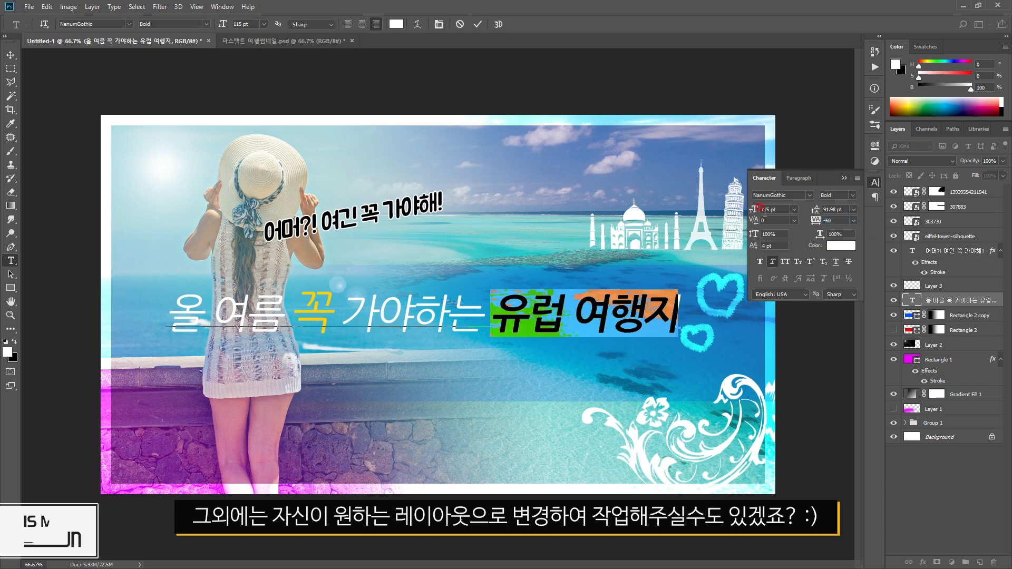
click(760, 209)
text(130)
key(Return)
click(563, 312)
key(ctrl+Return)
key(v)
drag(552, 325, 577, 325)
click(873, 182)
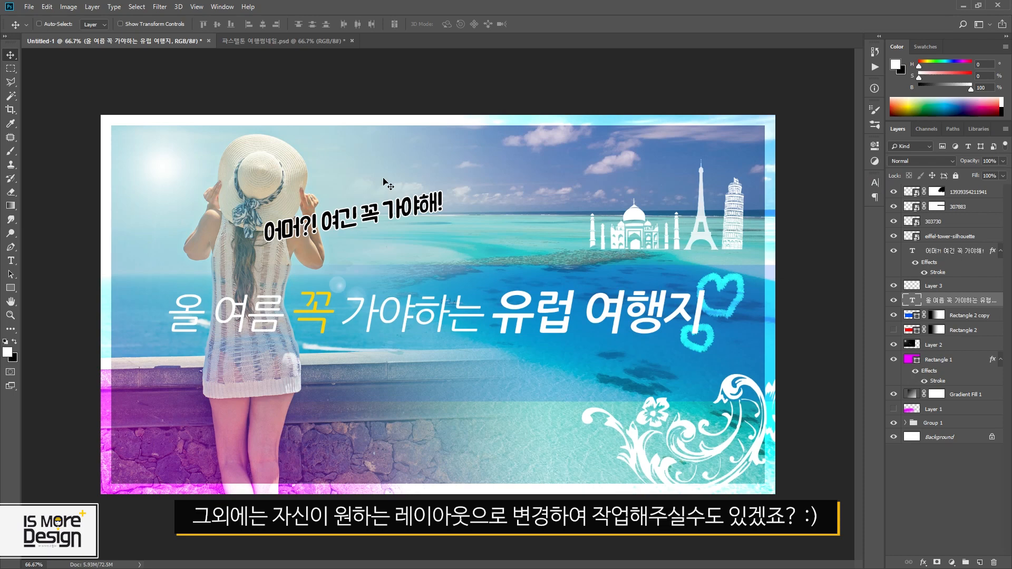
- Give the title layer a black drop shadow with 50% opacity, 120° angle, 5 px distance and 5 px size
double_click(994, 299)
drag(759, 113, 851, 36)
click(552, 235)
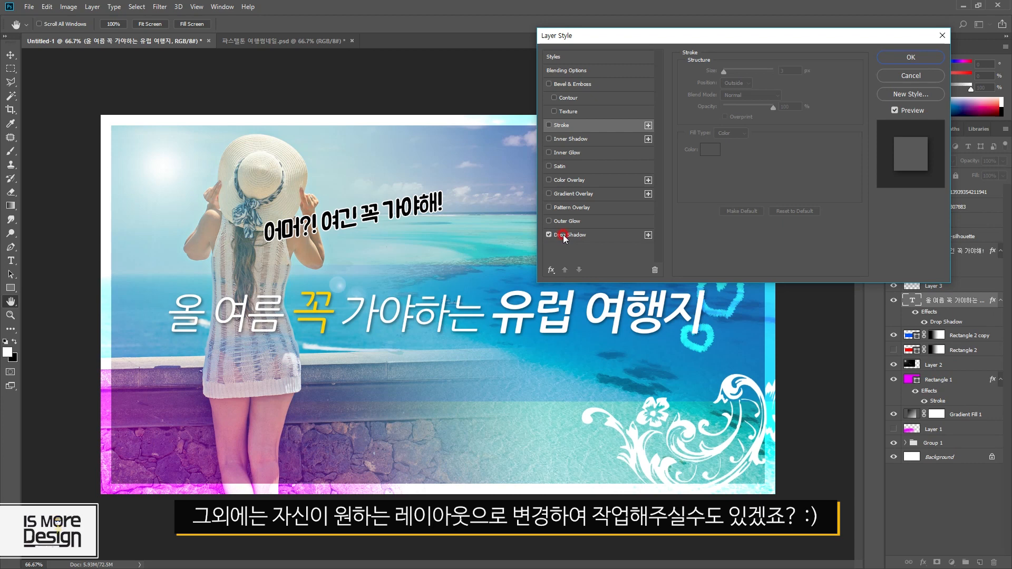
click(563, 235)
click(748, 87)
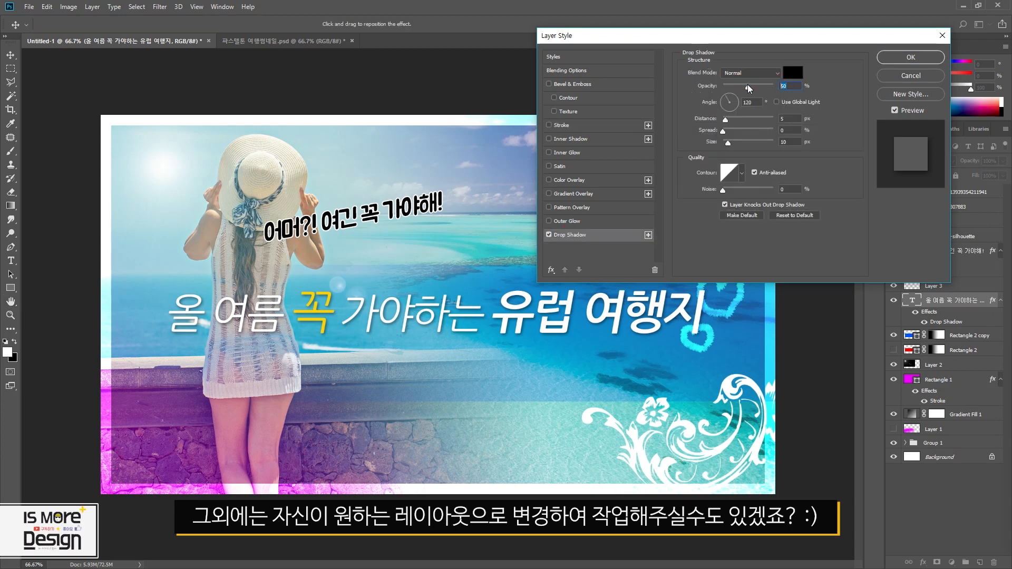
click(732, 103)
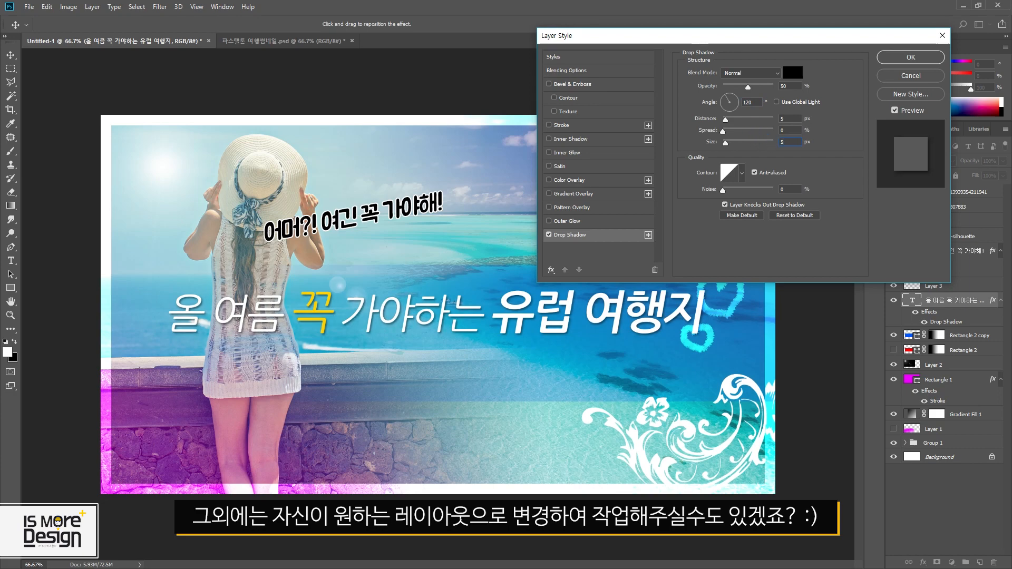
key(Return)
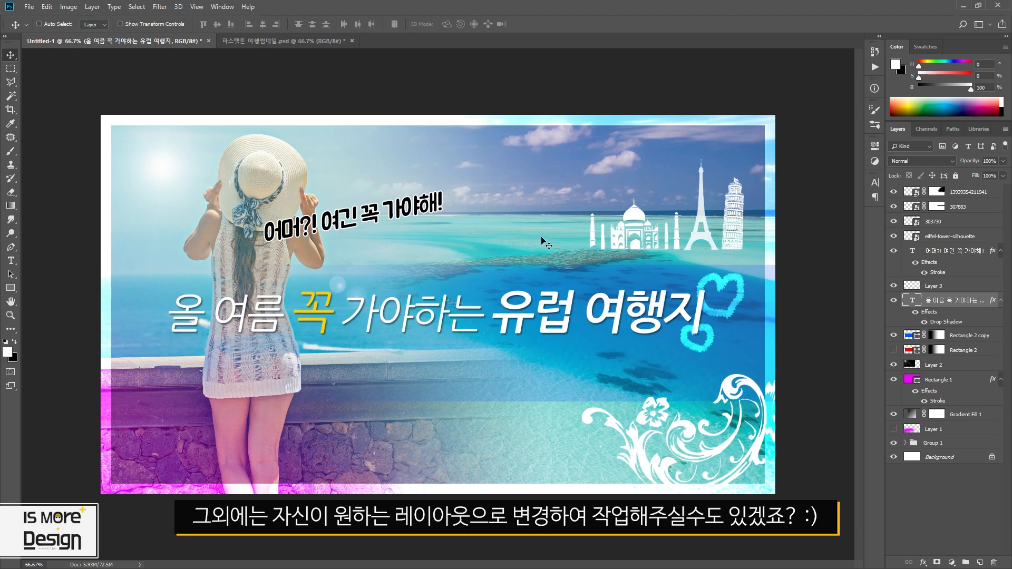
- Move the three landmark silhouettes down around the floral ornament and shift the hearts right, clear of the title's end
click(704, 233)
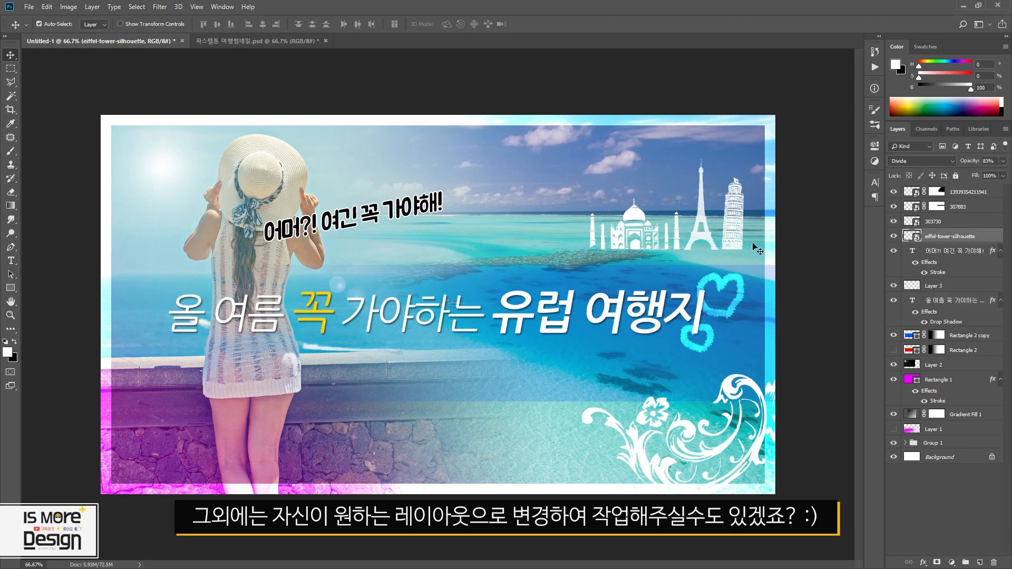
mouse_move(678, 281)
mouse_down()
mouse_move(668, 289)
mouse_move(684, 281)
mouse_up()
drag(635, 210, 607, 253)
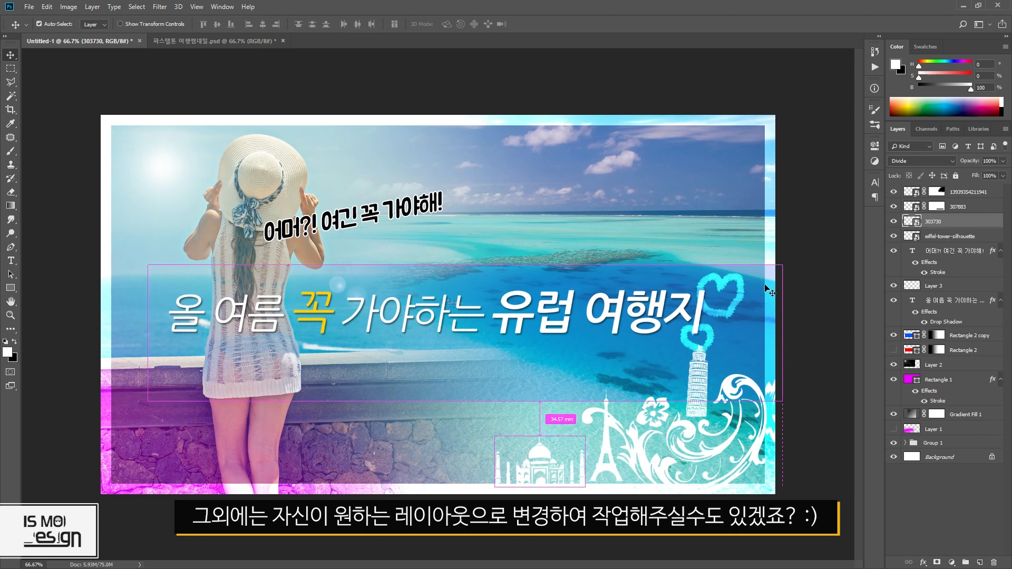
ctrl+click(758, 283)
drag(759, 283, 776, 282)
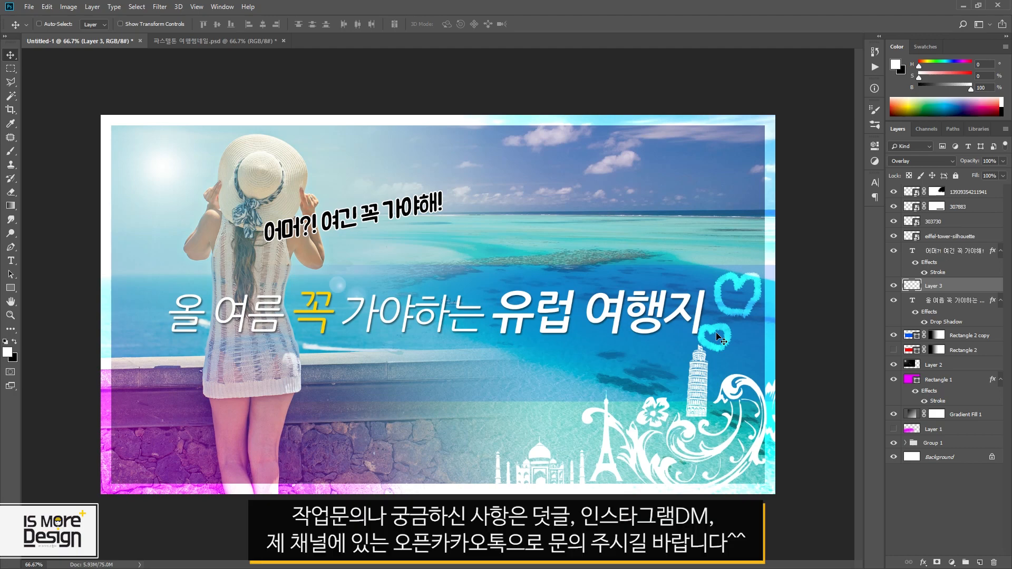
- Switch to the browser with the Design Ismore YouTube channel page
key(alt+Tab)
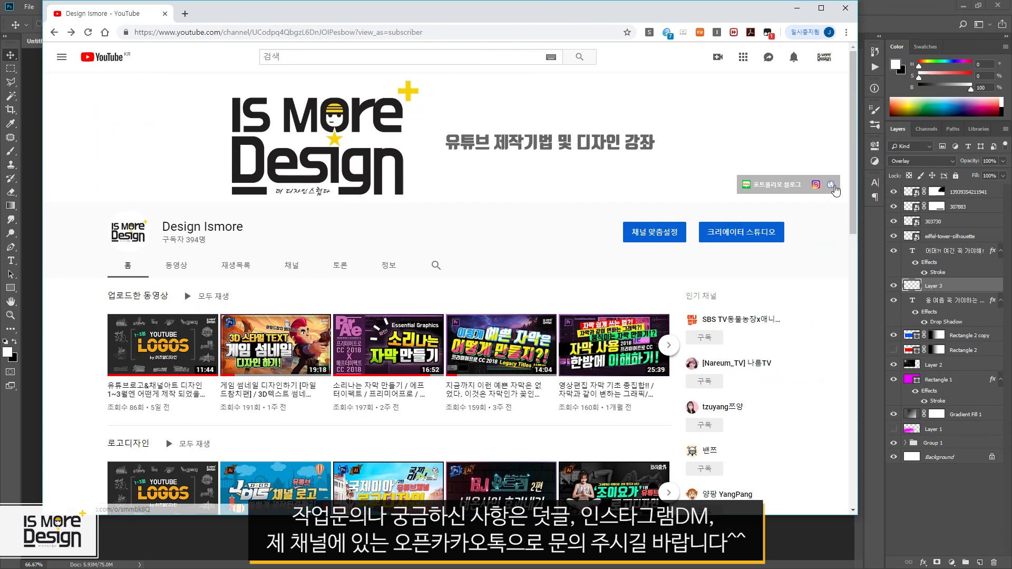